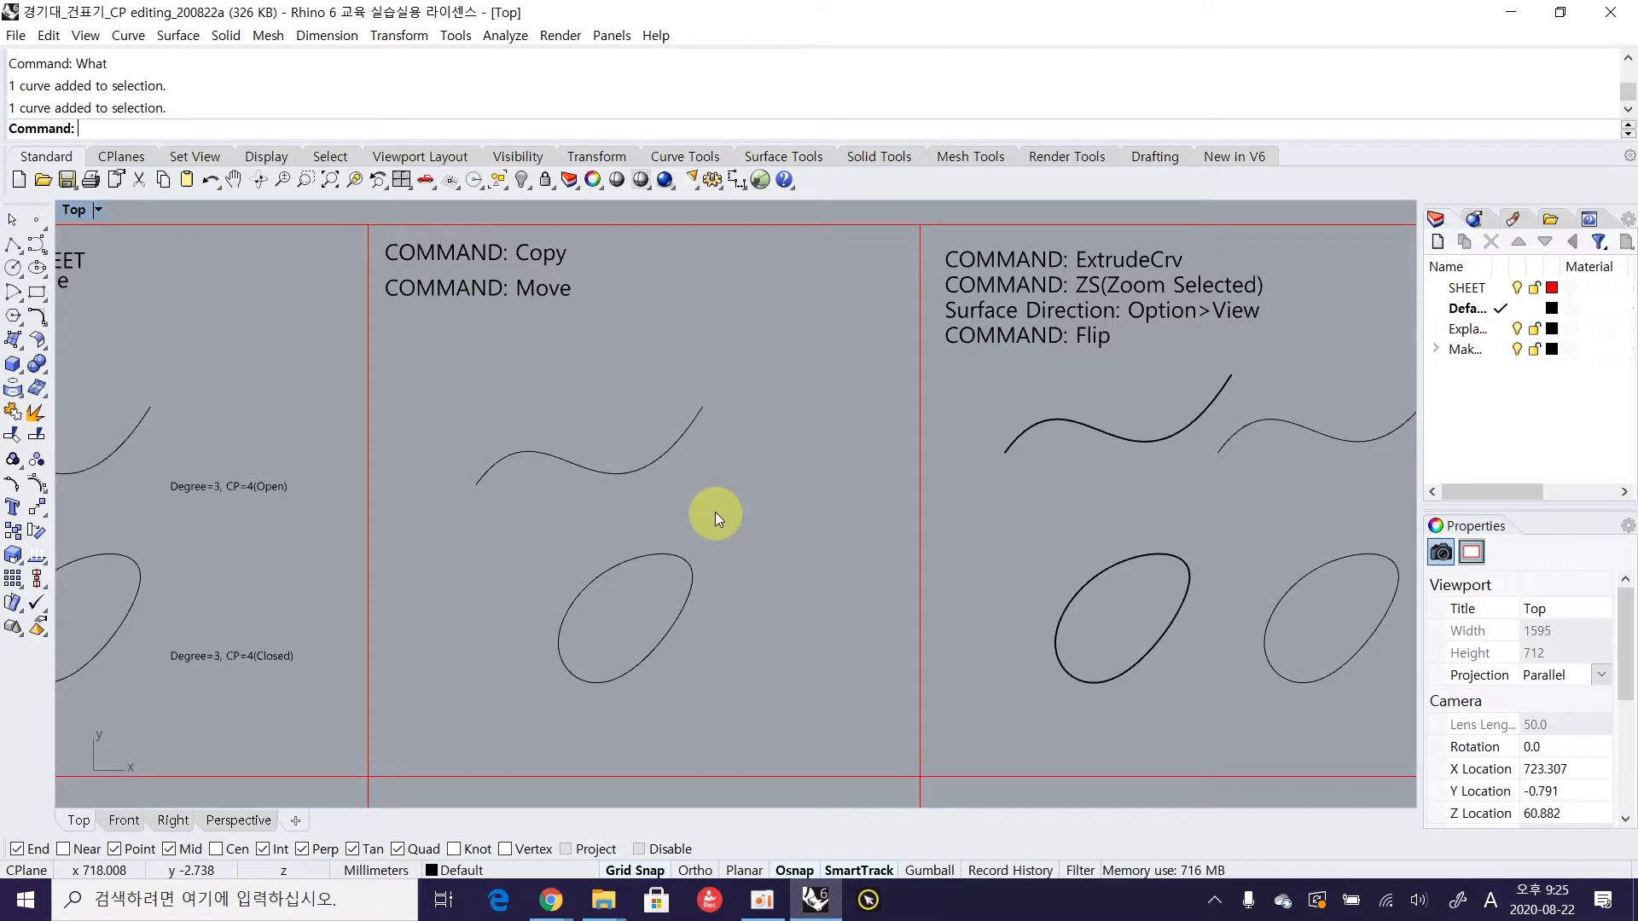
# Look over the Copy and Move example sheet and the open and closed practice curves in the row of sheets beneath
pyautogui.moveTo(551, 545); pyautogui.dragTo(651, 546, button='right')
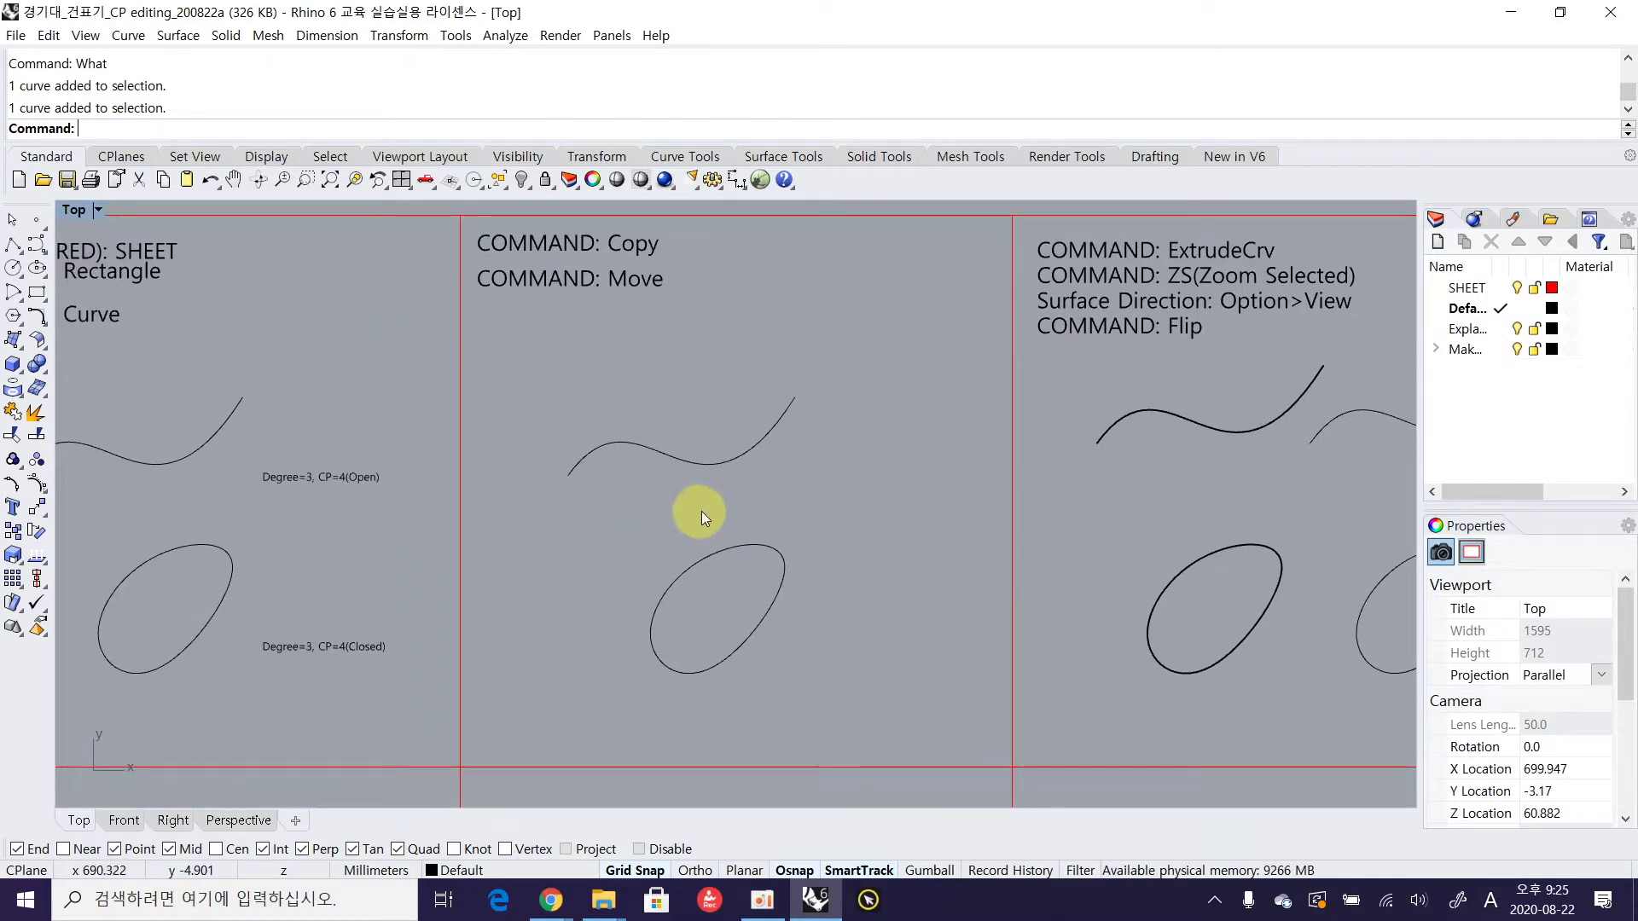
pyautogui.click(727, 216)
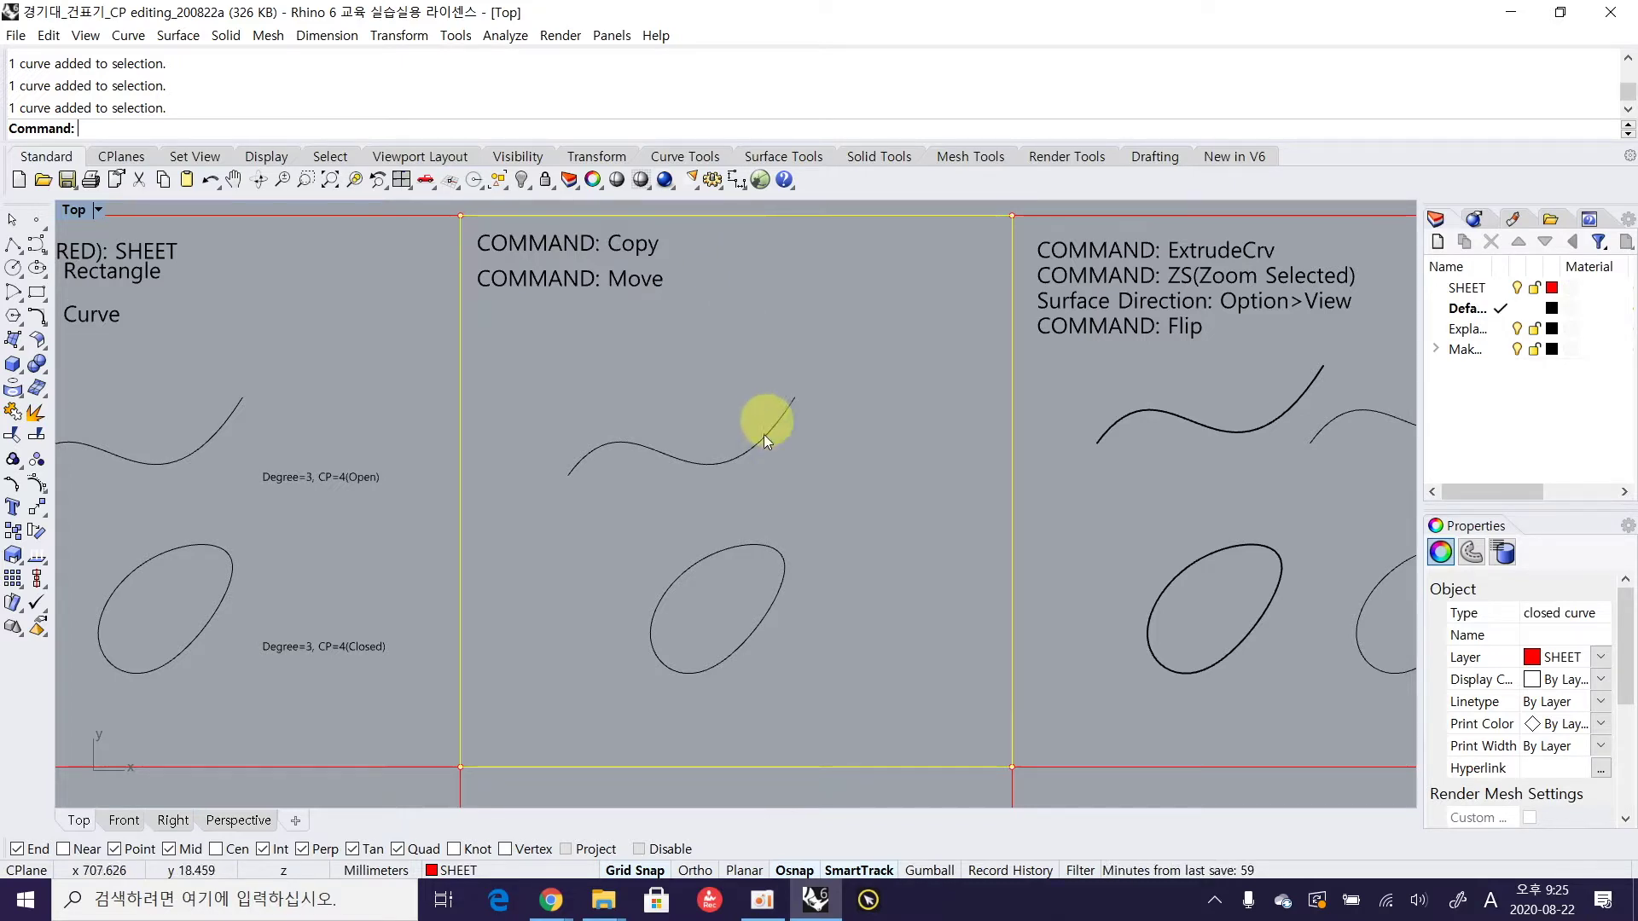
pyautogui.moveTo(766, 510)
pyautogui.mouseDown(button='right')
pyautogui.moveTo(768, 478)
pyautogui.moveTo(765, 502)
pyautogui.mouseUp(button='right')
pyautogui.moveTo(823, 630); pyautogui.dragTo(806, 347, button='right')
pyautogui.moveTo(771, 646); pyautogui.dragTo(1026, 371, button='right')
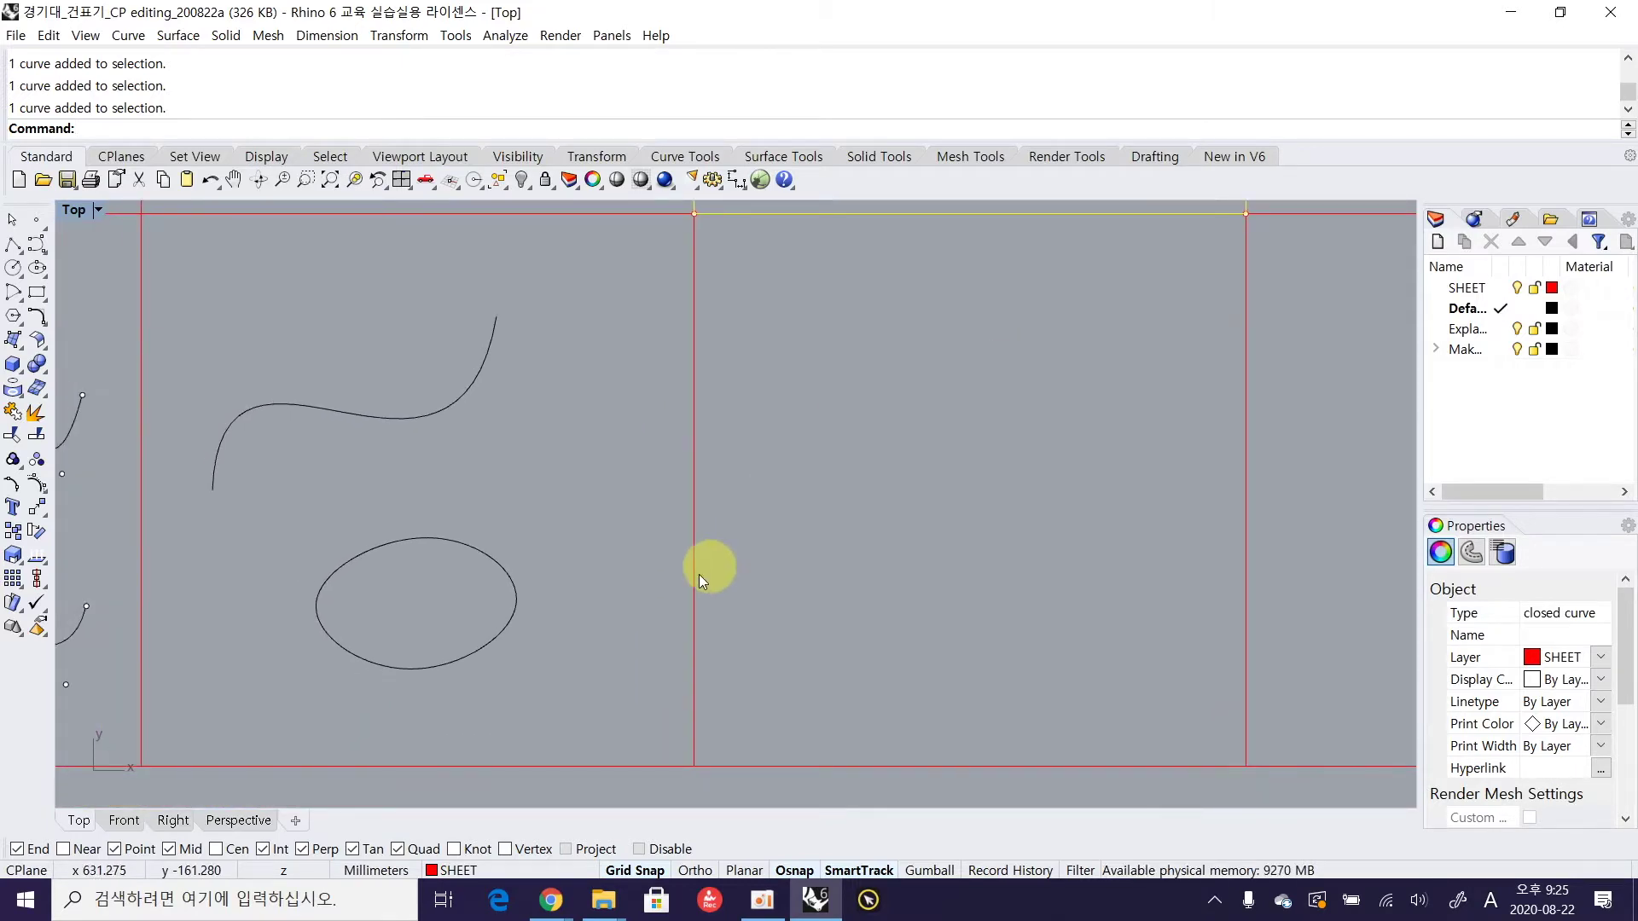
pyautogui.click(488, 556)
pyautogui.click(460, 411)
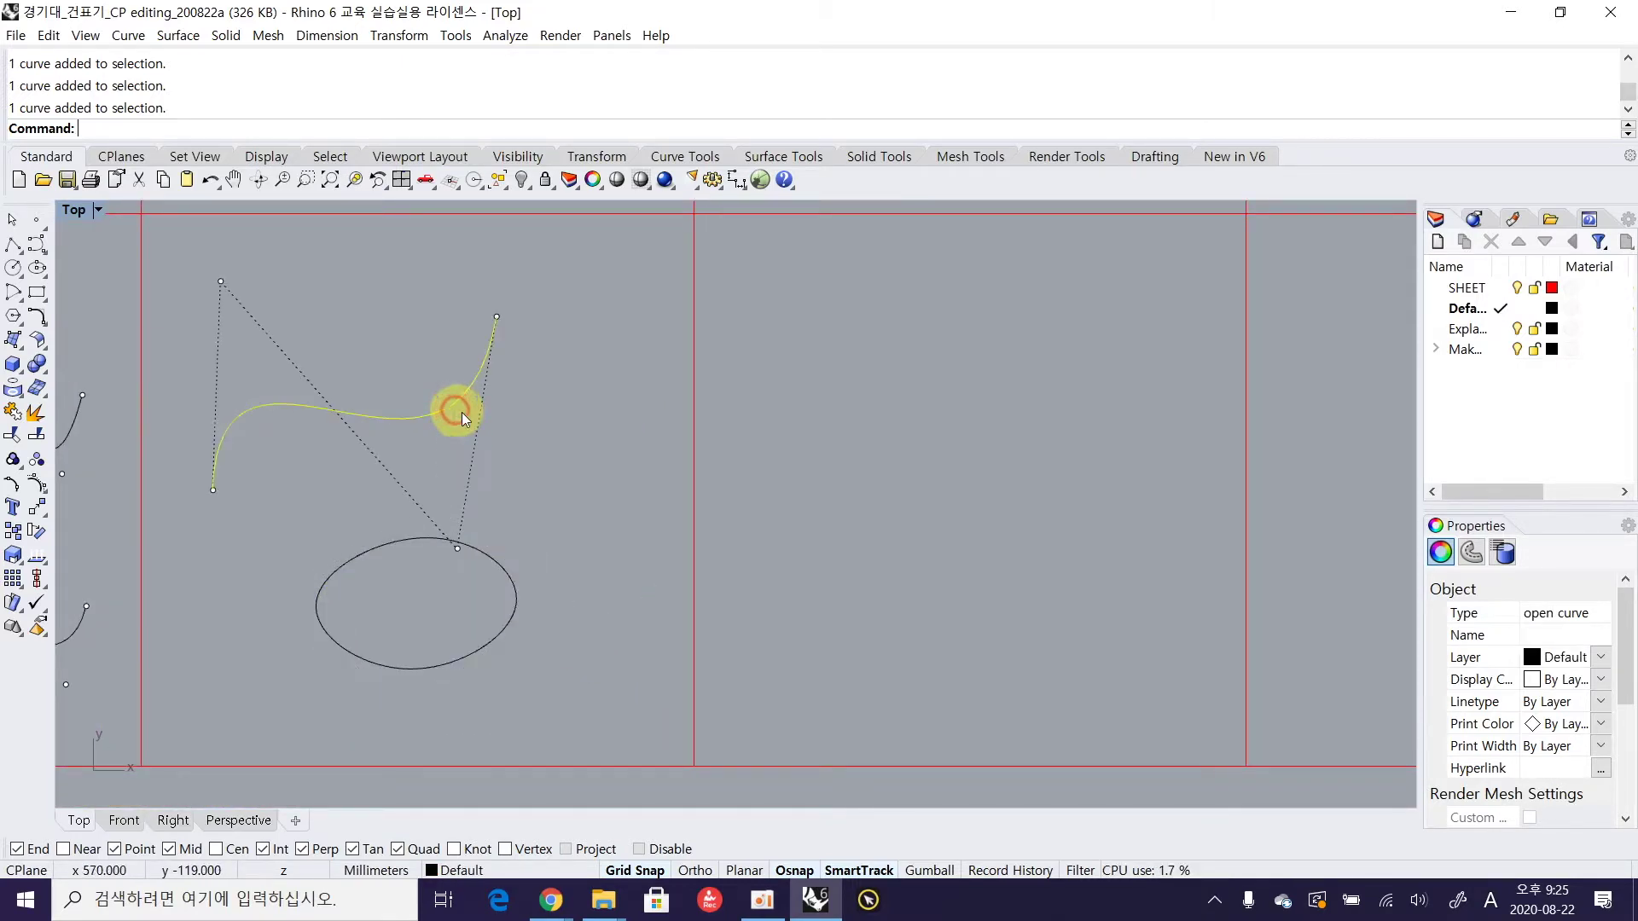
pyautogui.click(696, 548)
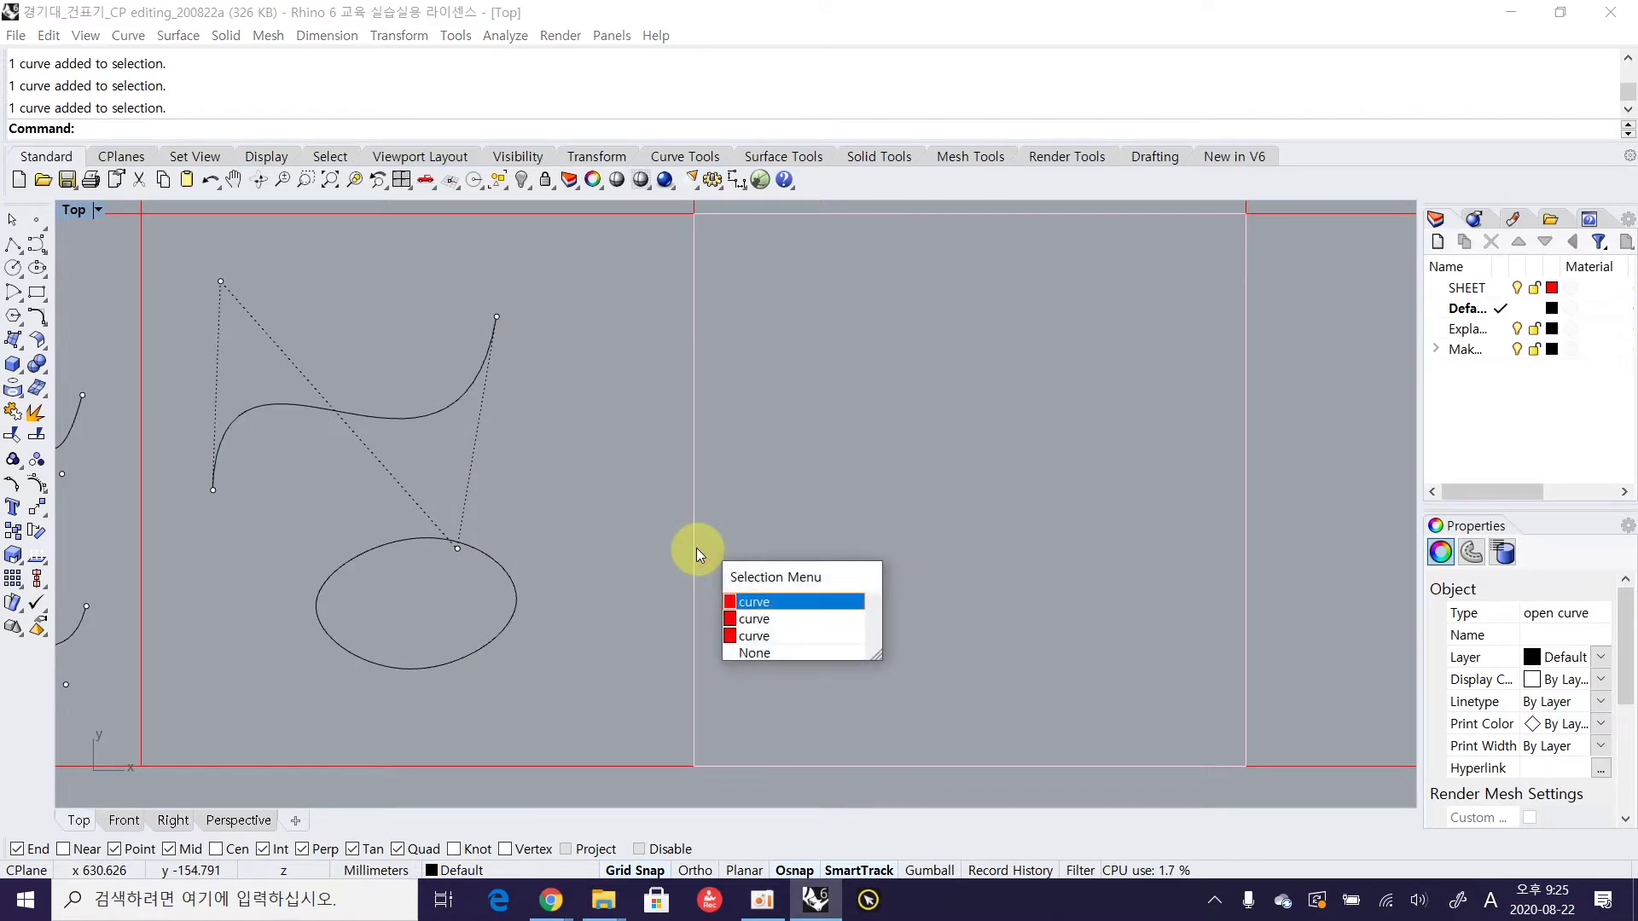
pyautogui.click(795, 507)
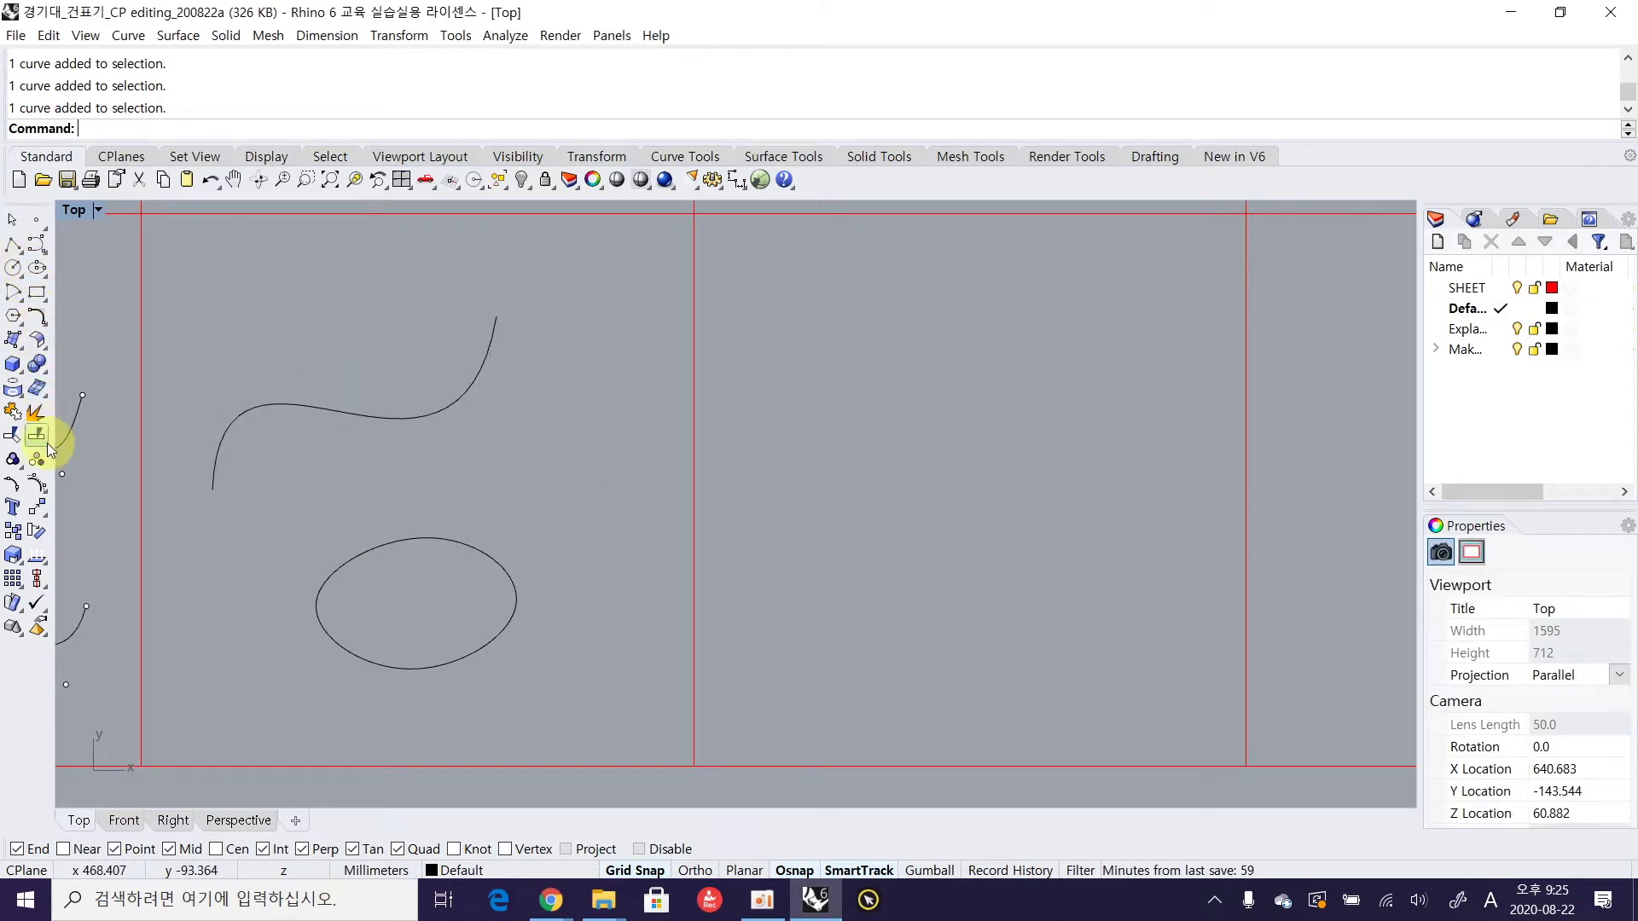
# Move the open practice curve 140 mm into the adjacent sheet, from its sheet's lower-left corner to the lower-right corner
pyautogui.click(38, 509)
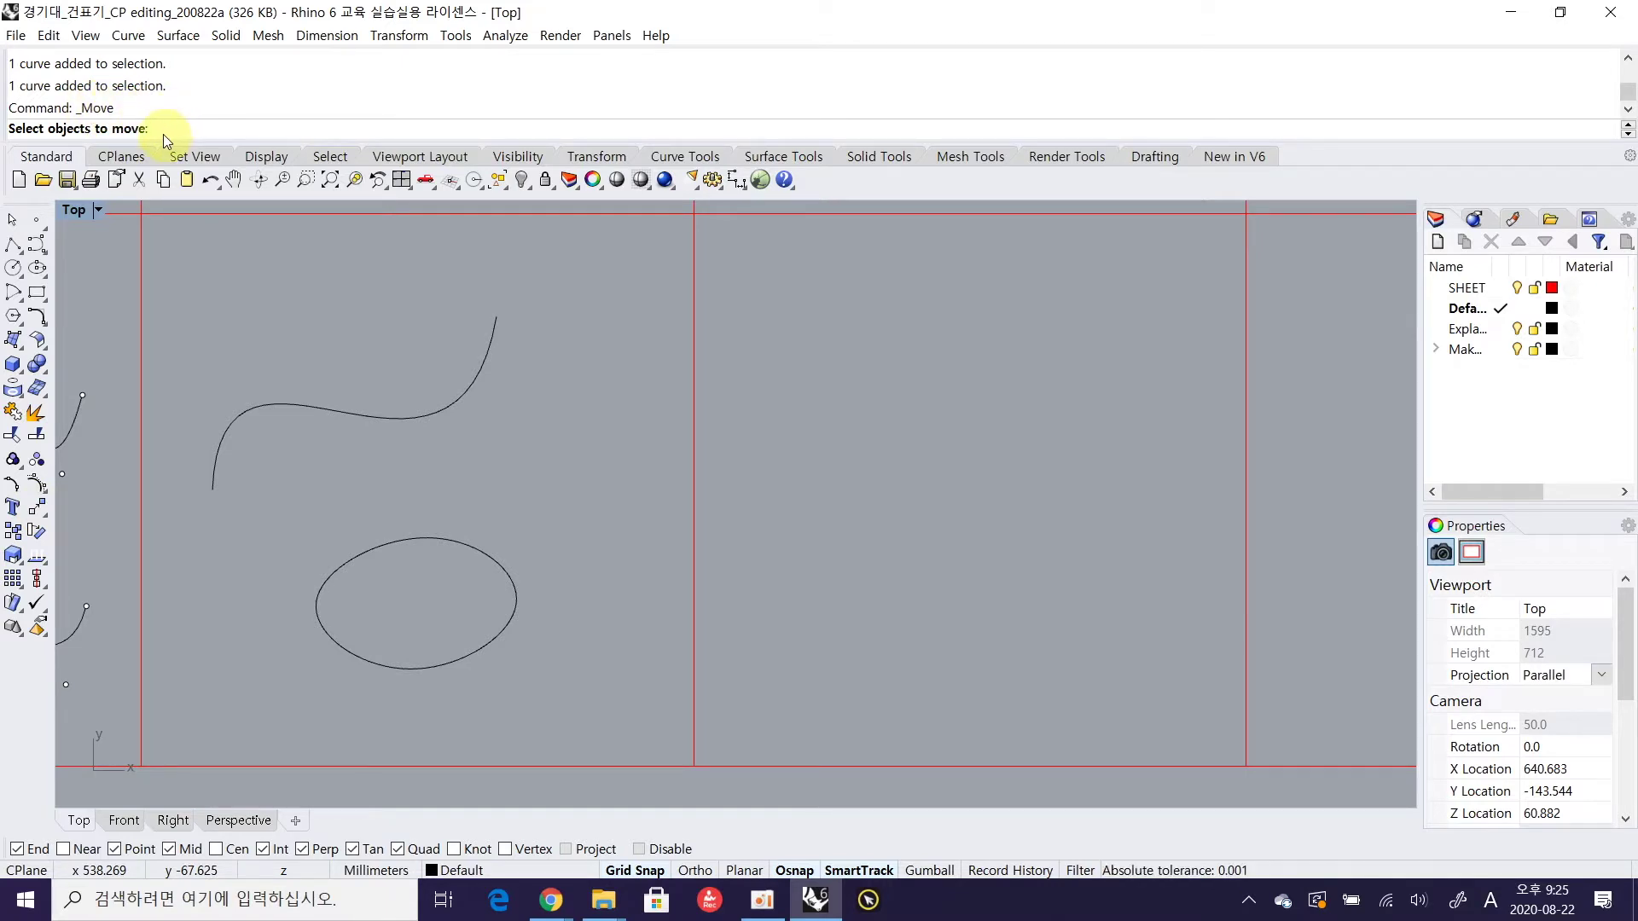
pyautogui.click(245, 411)
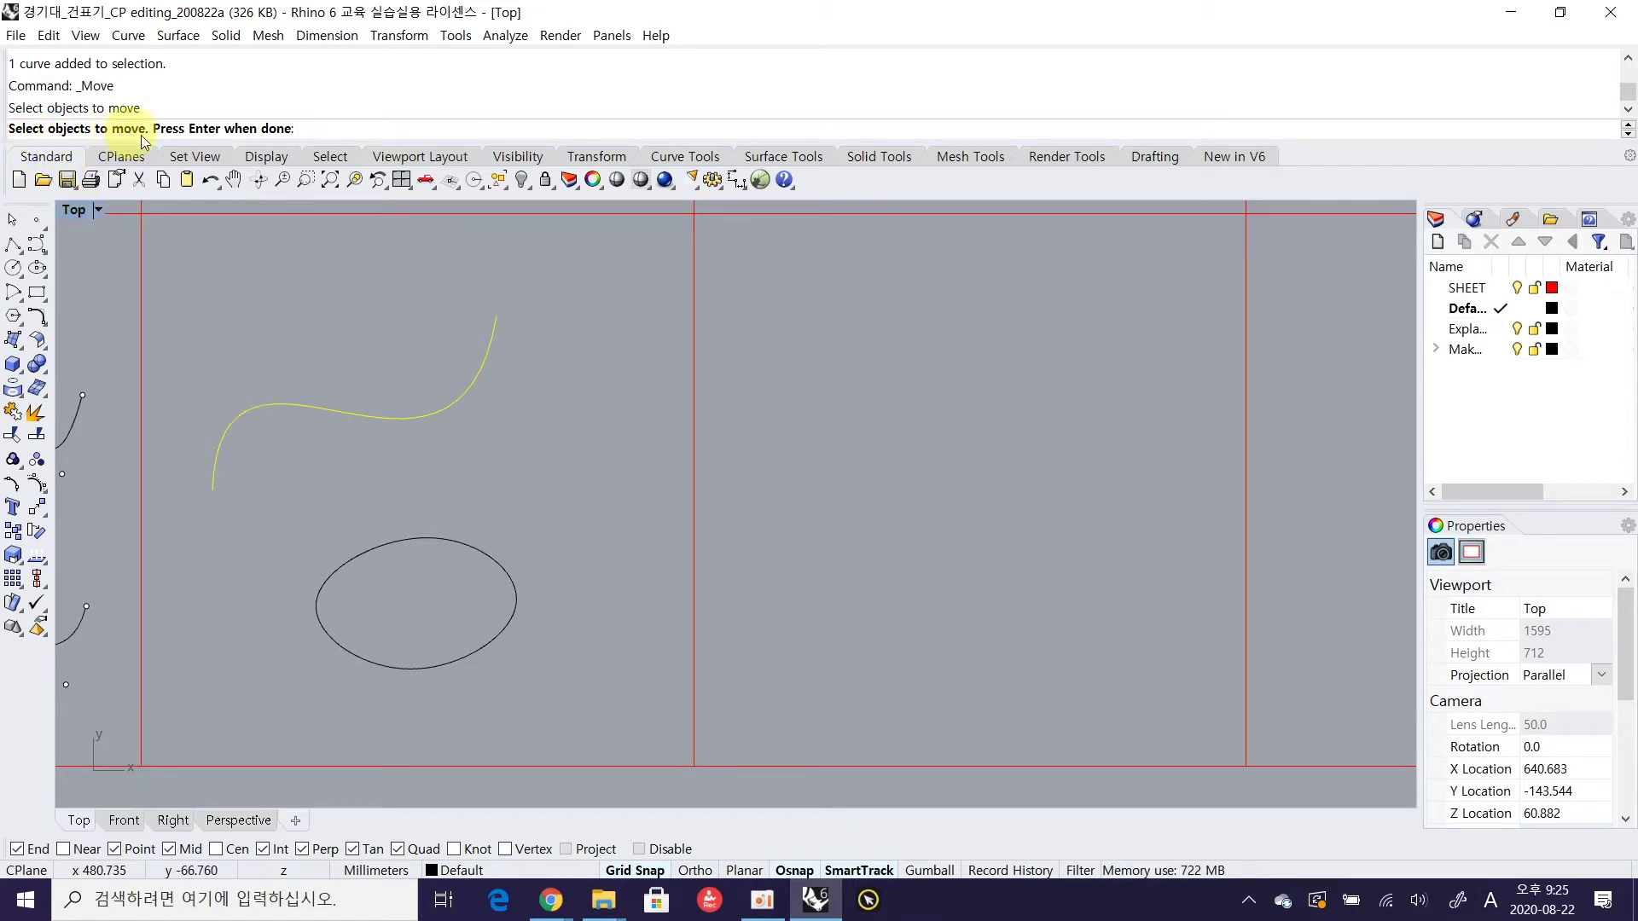
pyautogui.press('Return')
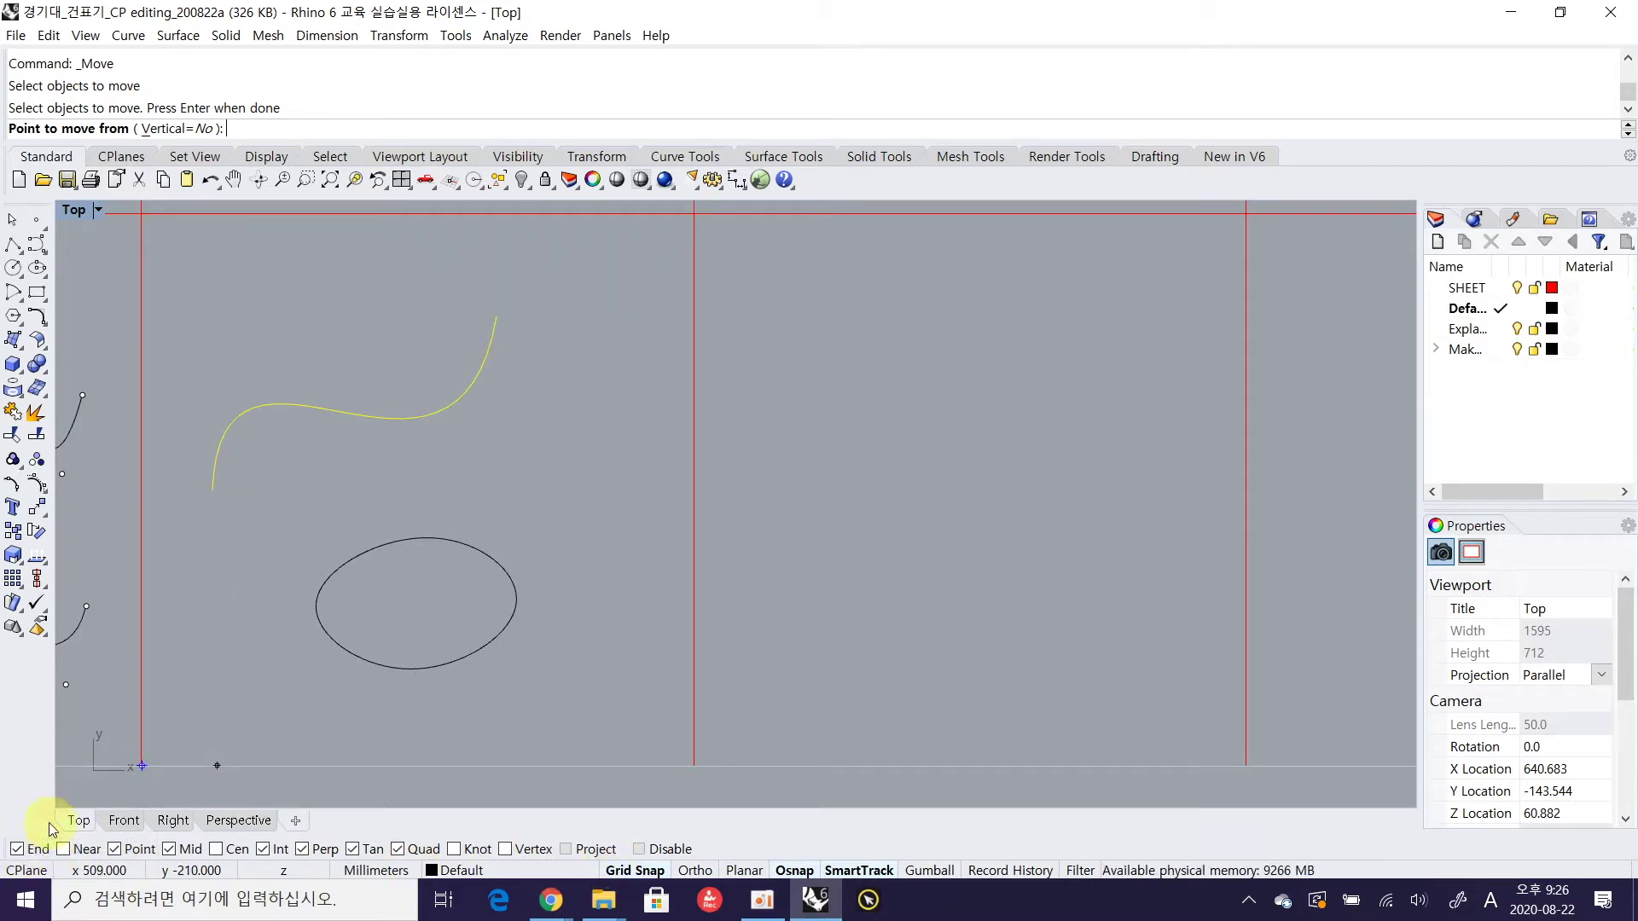
pyautogui.click(141, 767)
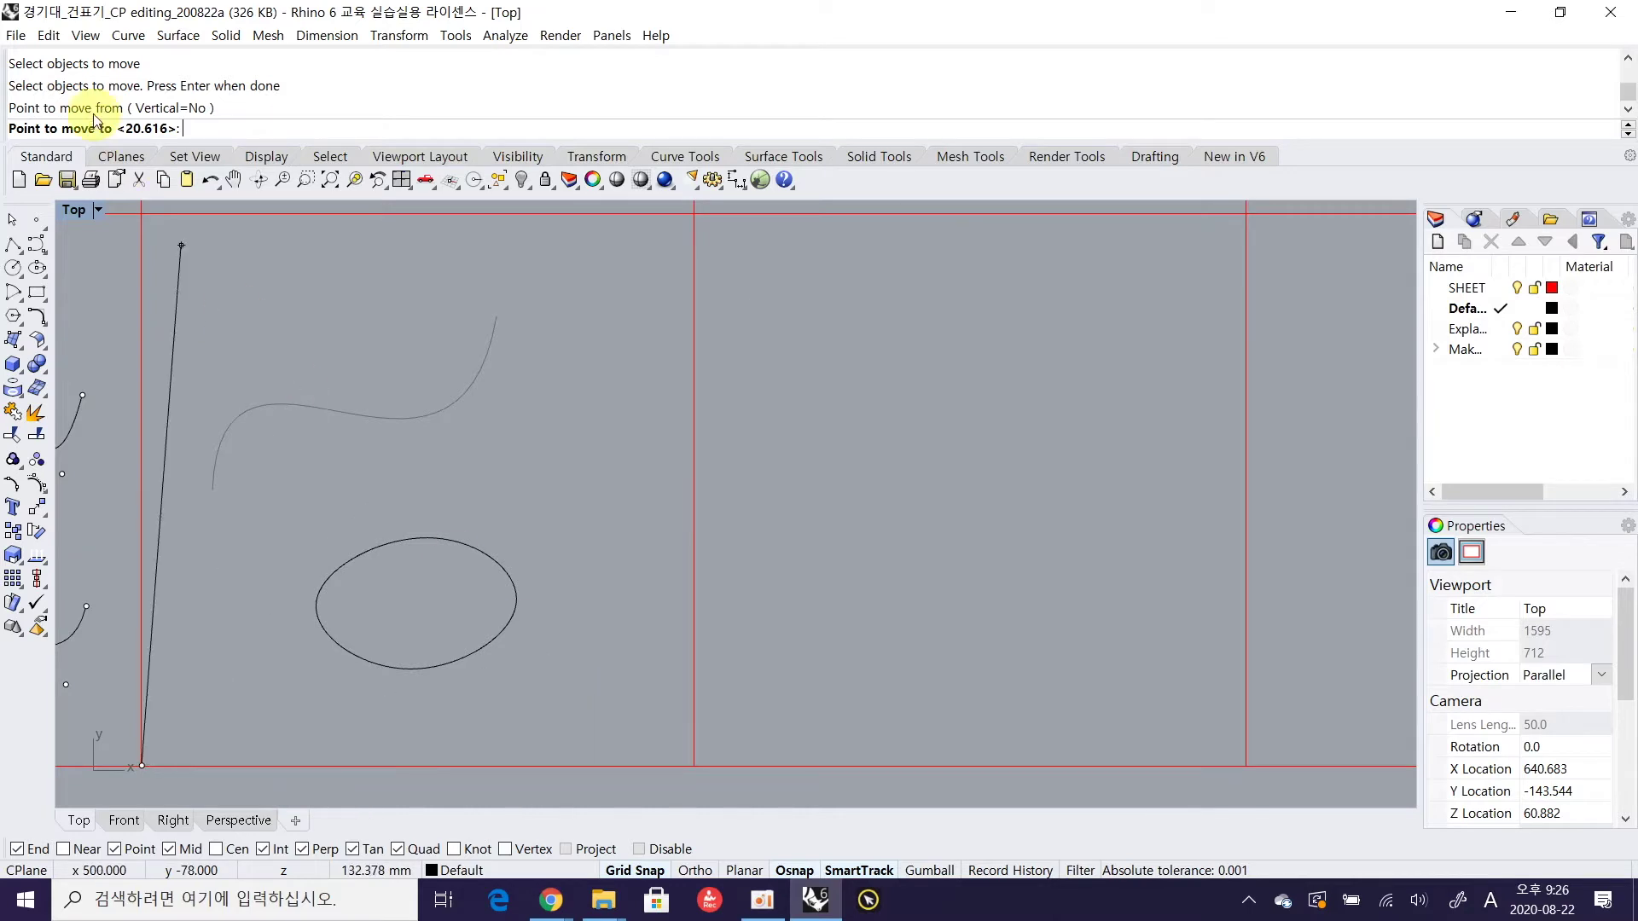
pyautogui.click(695, 770)
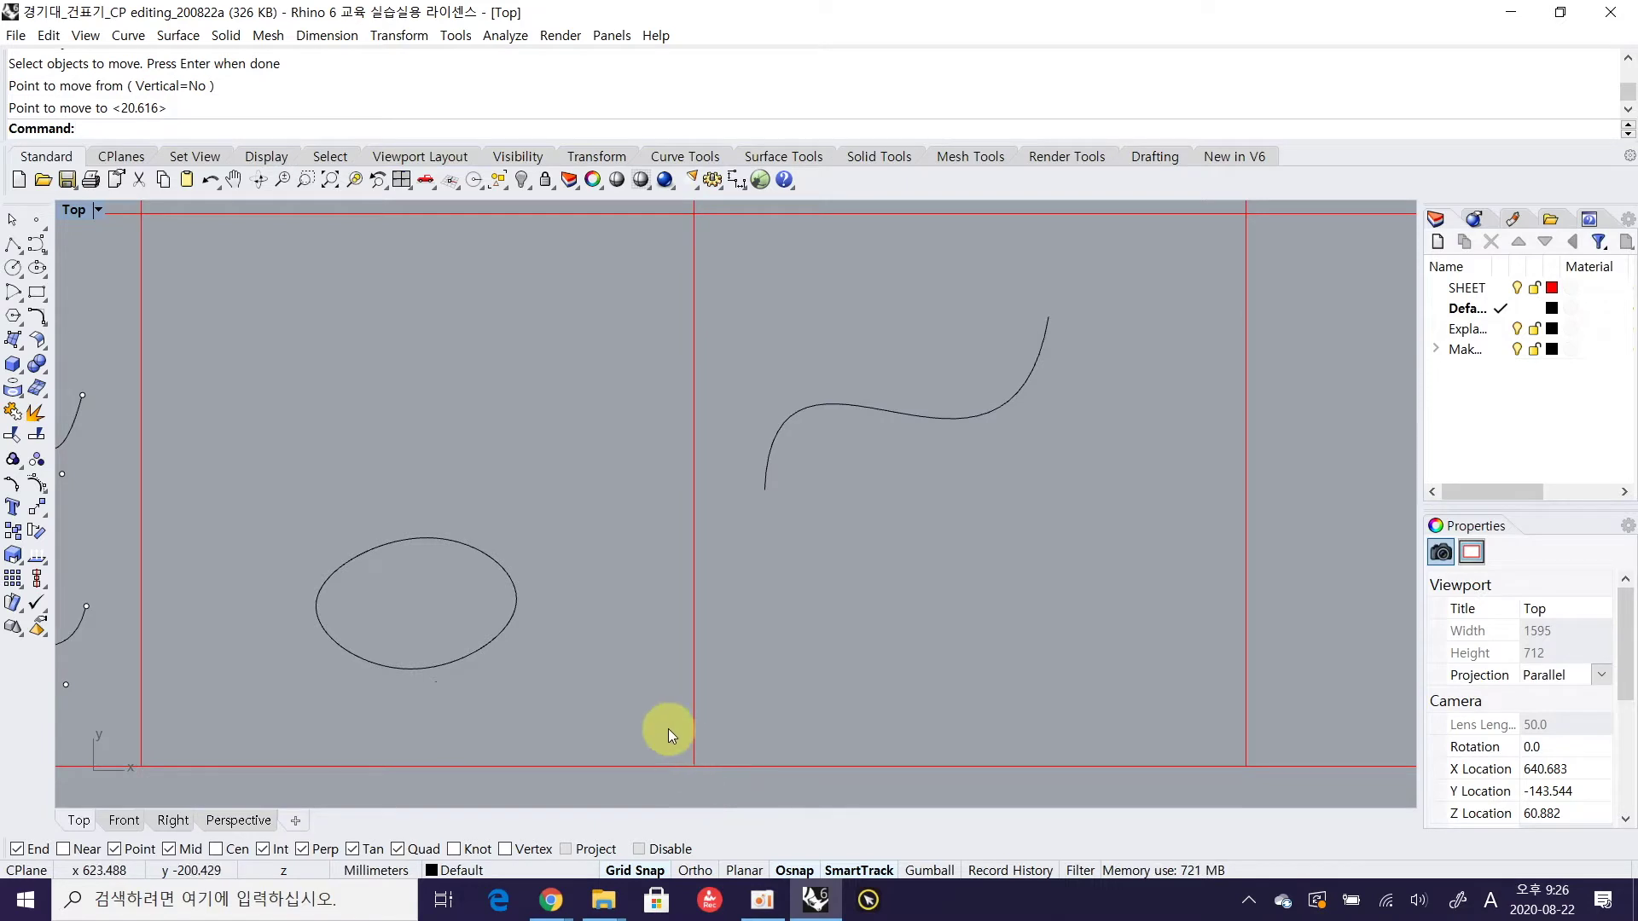
# Move the closed practice curve 140 mm into the same sheet as the open curve, using the sheet corners as reference points
pyautogui.moveTo(745, 458); pyautogui.dragTo(630, 464, button='right')
pyautogui.moveTo(367, 566); pyautogui.dragTo(566, 534, button='right')
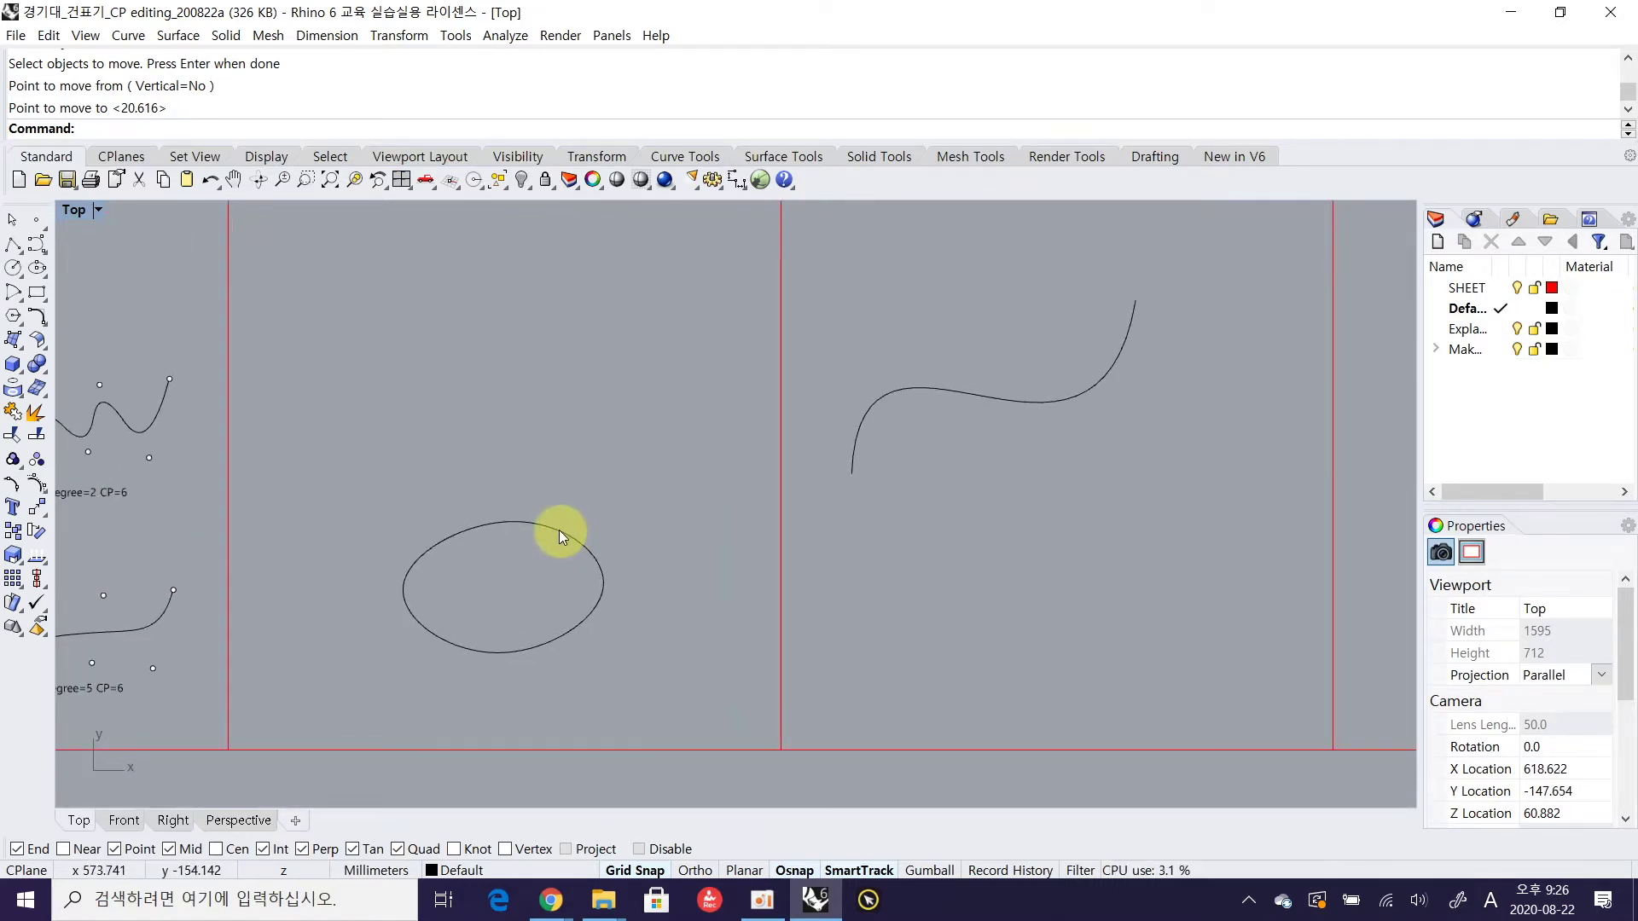
pyautogui.click(559, 530)
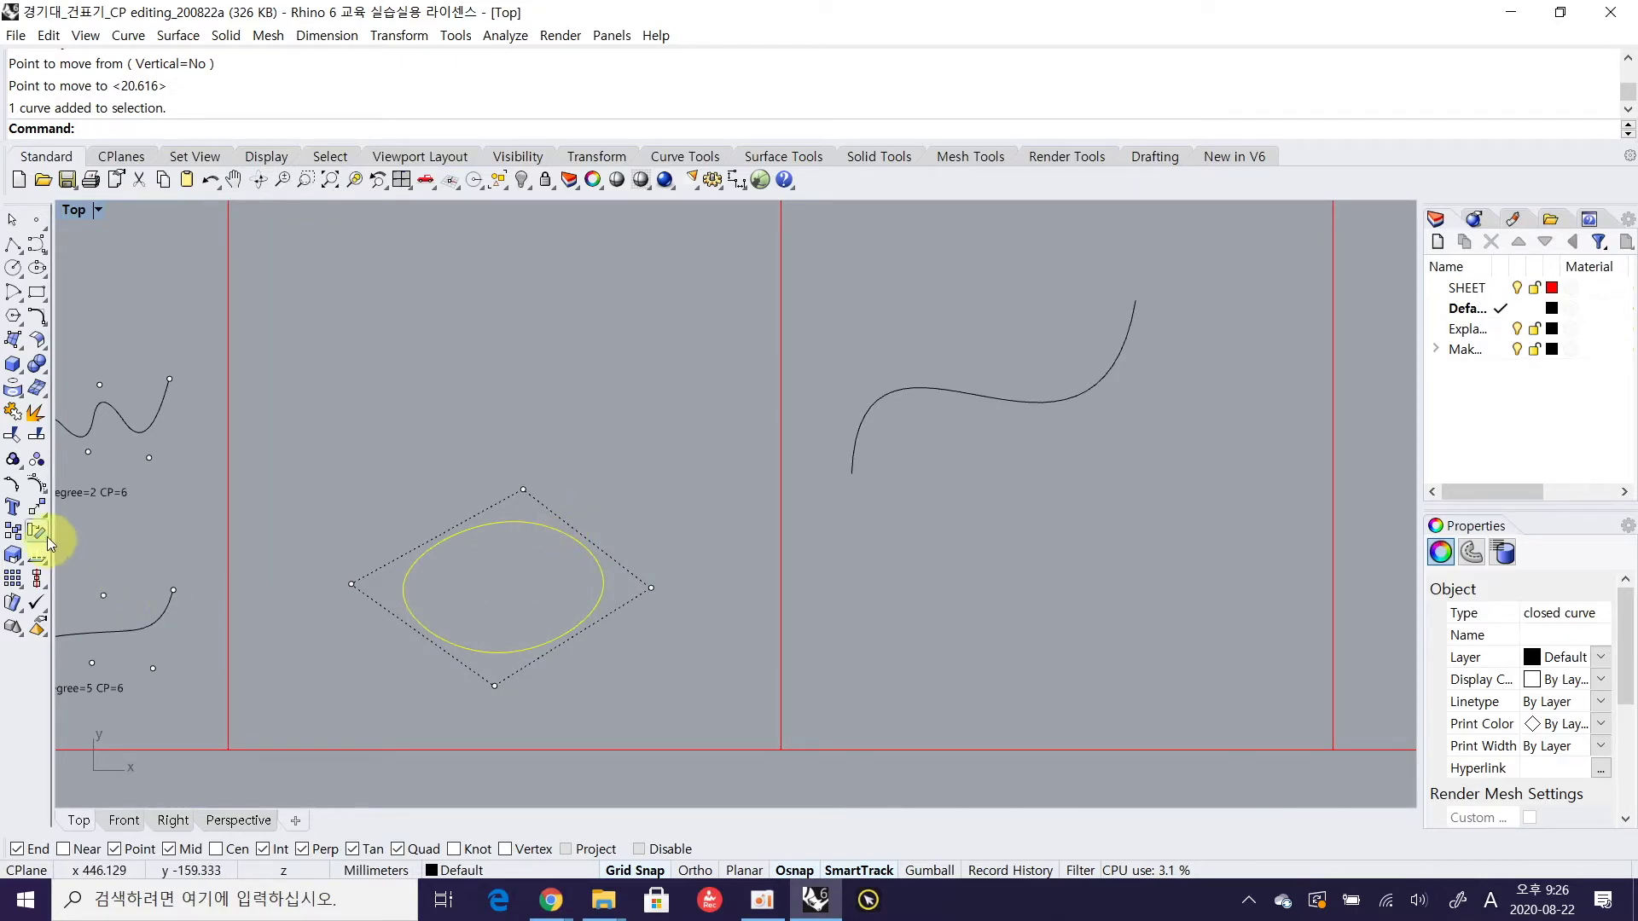
pyautogui.click(37, 509)
pyautogui.click(229, 750)
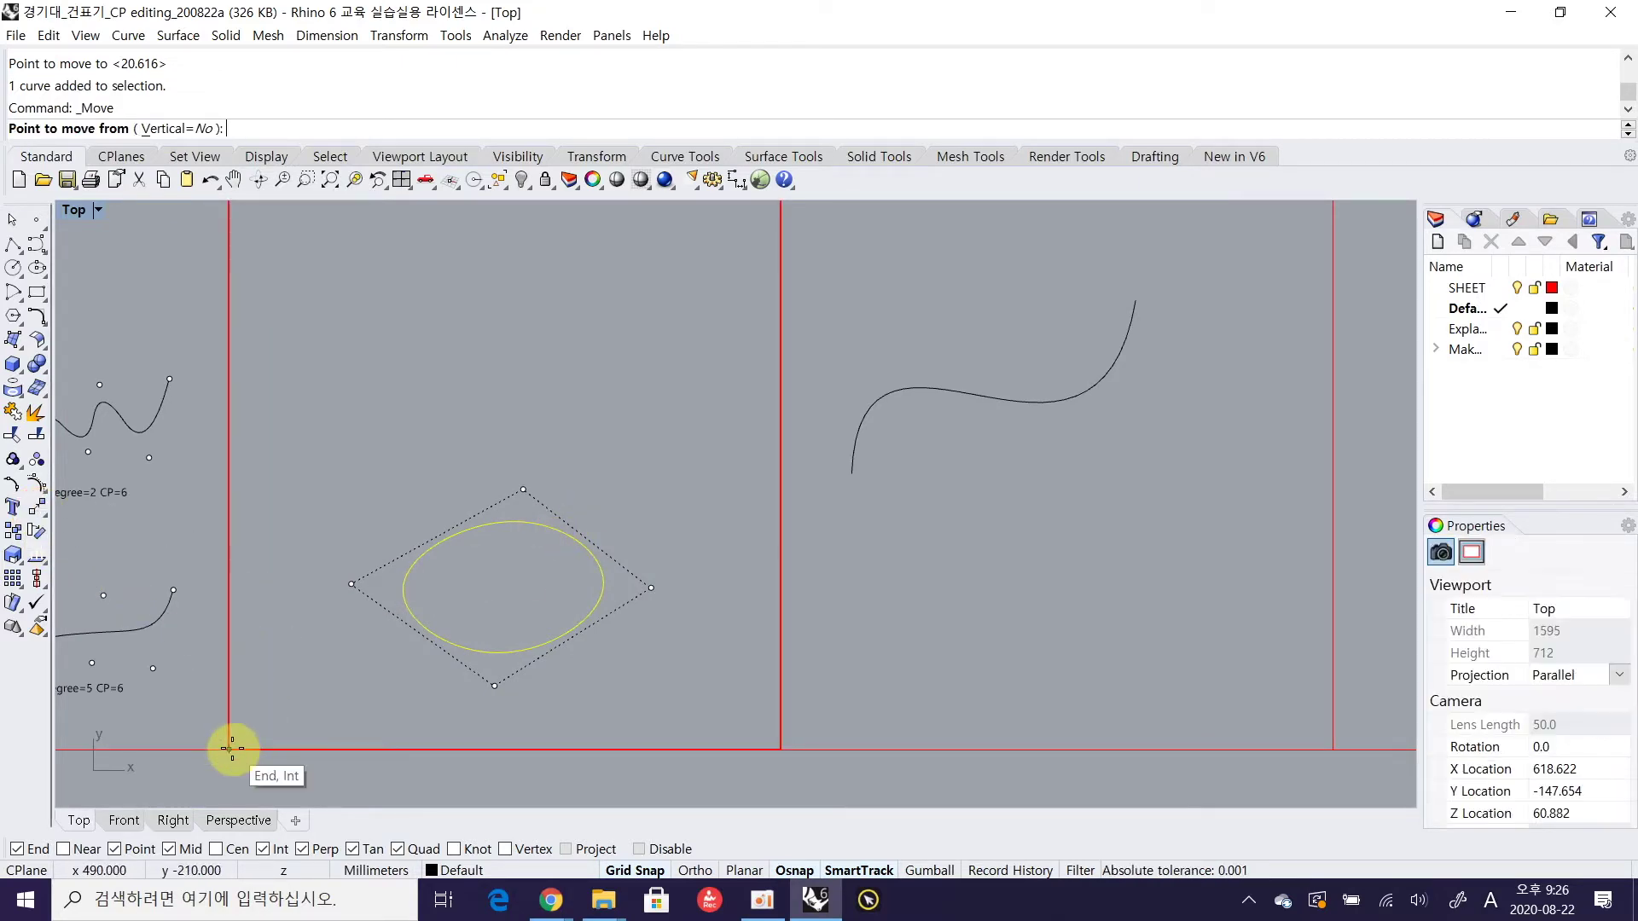
pyautogui.click(778, 750)
# Copy the open curve 140 mm into the next empty sheet, from the lower-left corner of its sheet to the lower-right
pyautogui.moveTo(1033, 531); pyautogui.dragTo(580, 549, button='right')
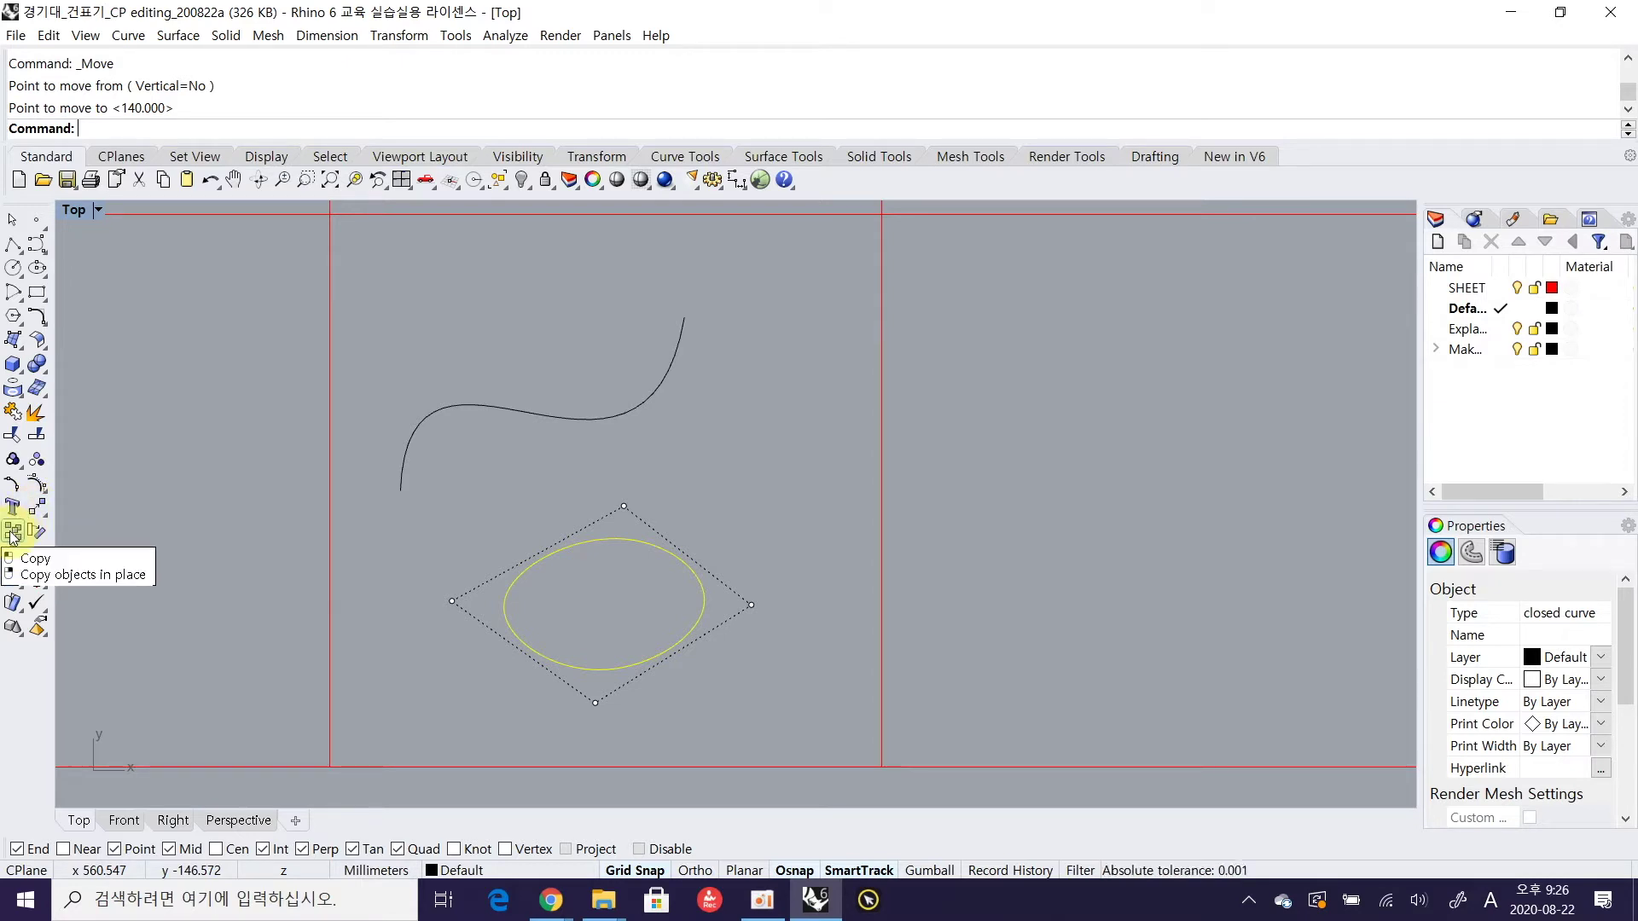
pyautogui.click(469, 405)
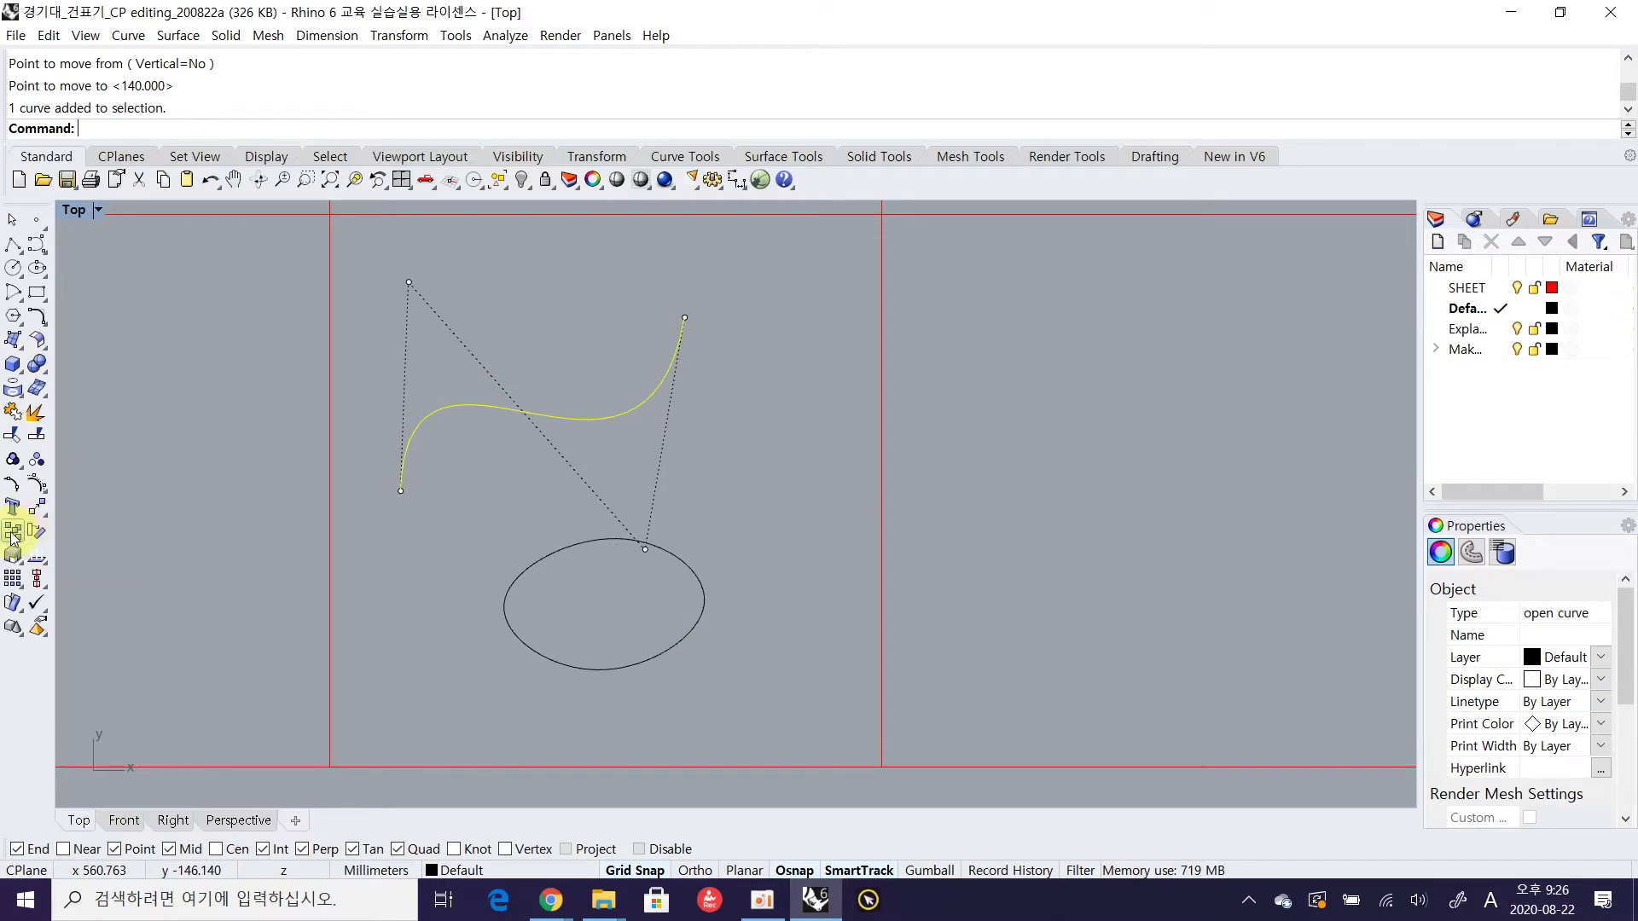
pyautogui.click(13, 533)
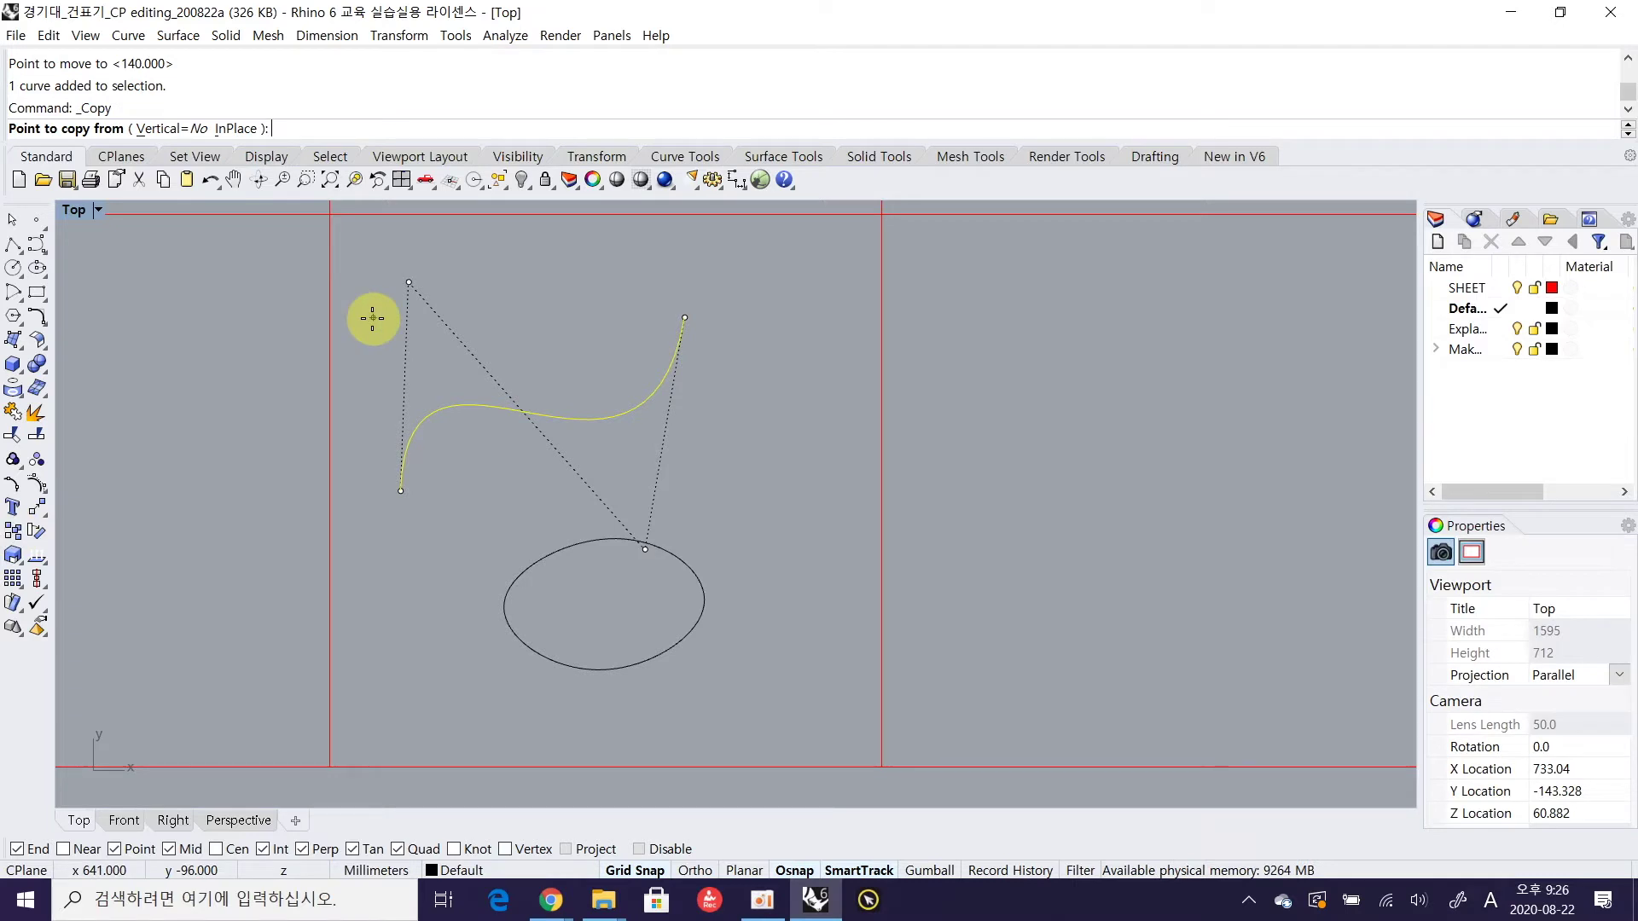
pyautogui.click(336, 767)
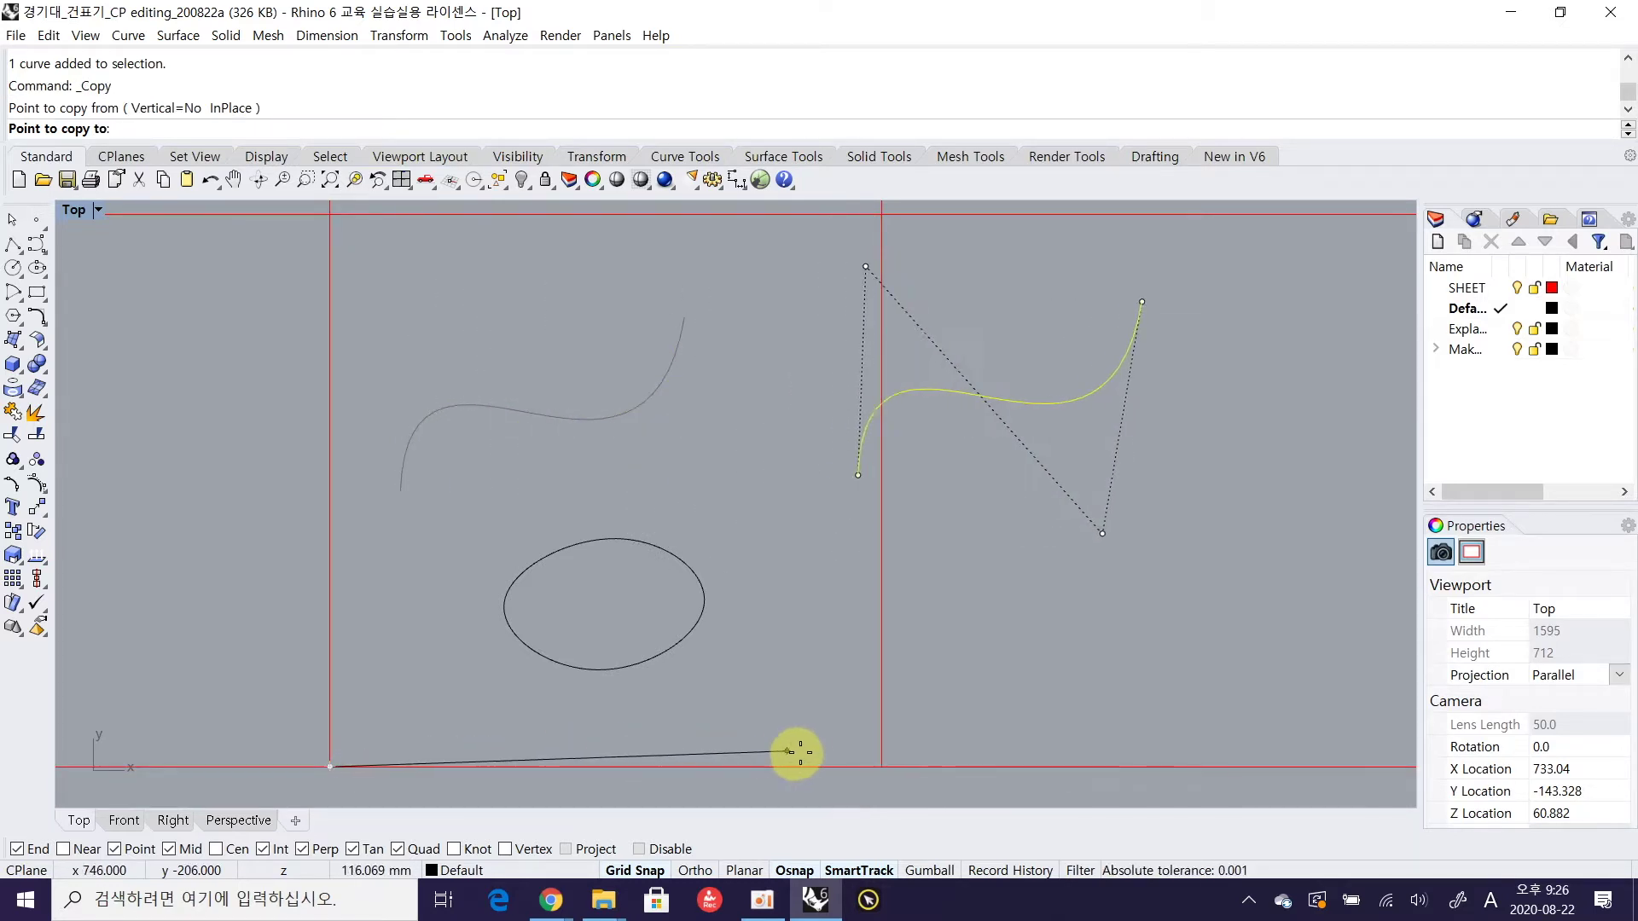
pyautogui.click(878, 767)
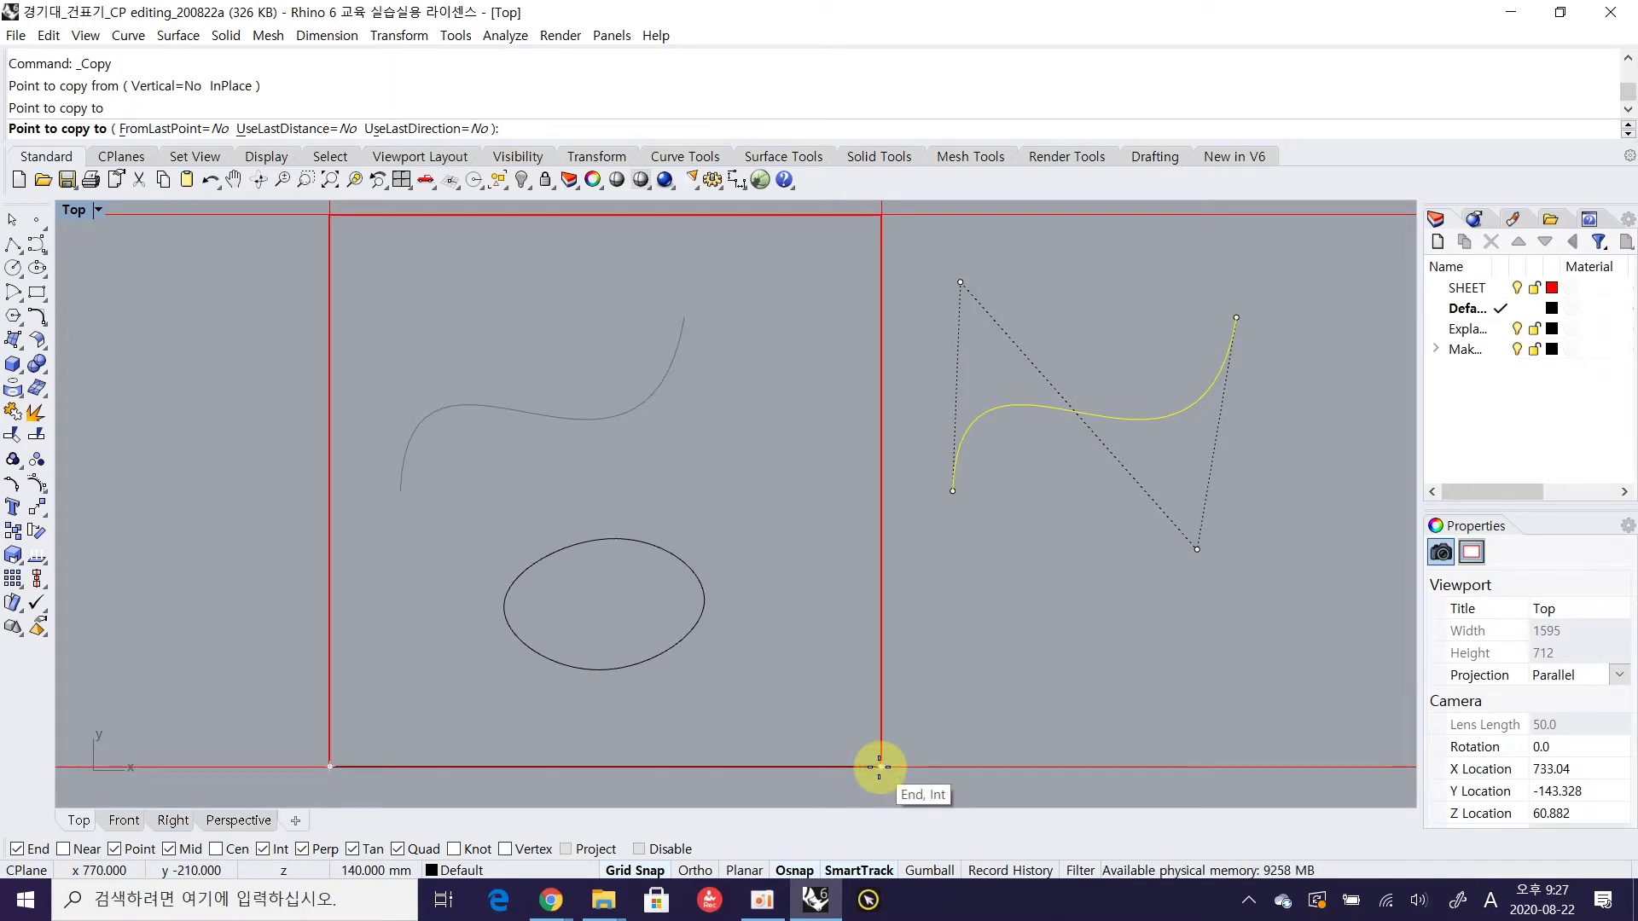
# Place a second copy of the open curve one sheet further along, snapping to that sheet's lower-left corner
pyautogui.moveTo(995, 647); pyautogui.dragTo(684, 645, button='right')
pyautogui.scroll(-2, 684, 644)
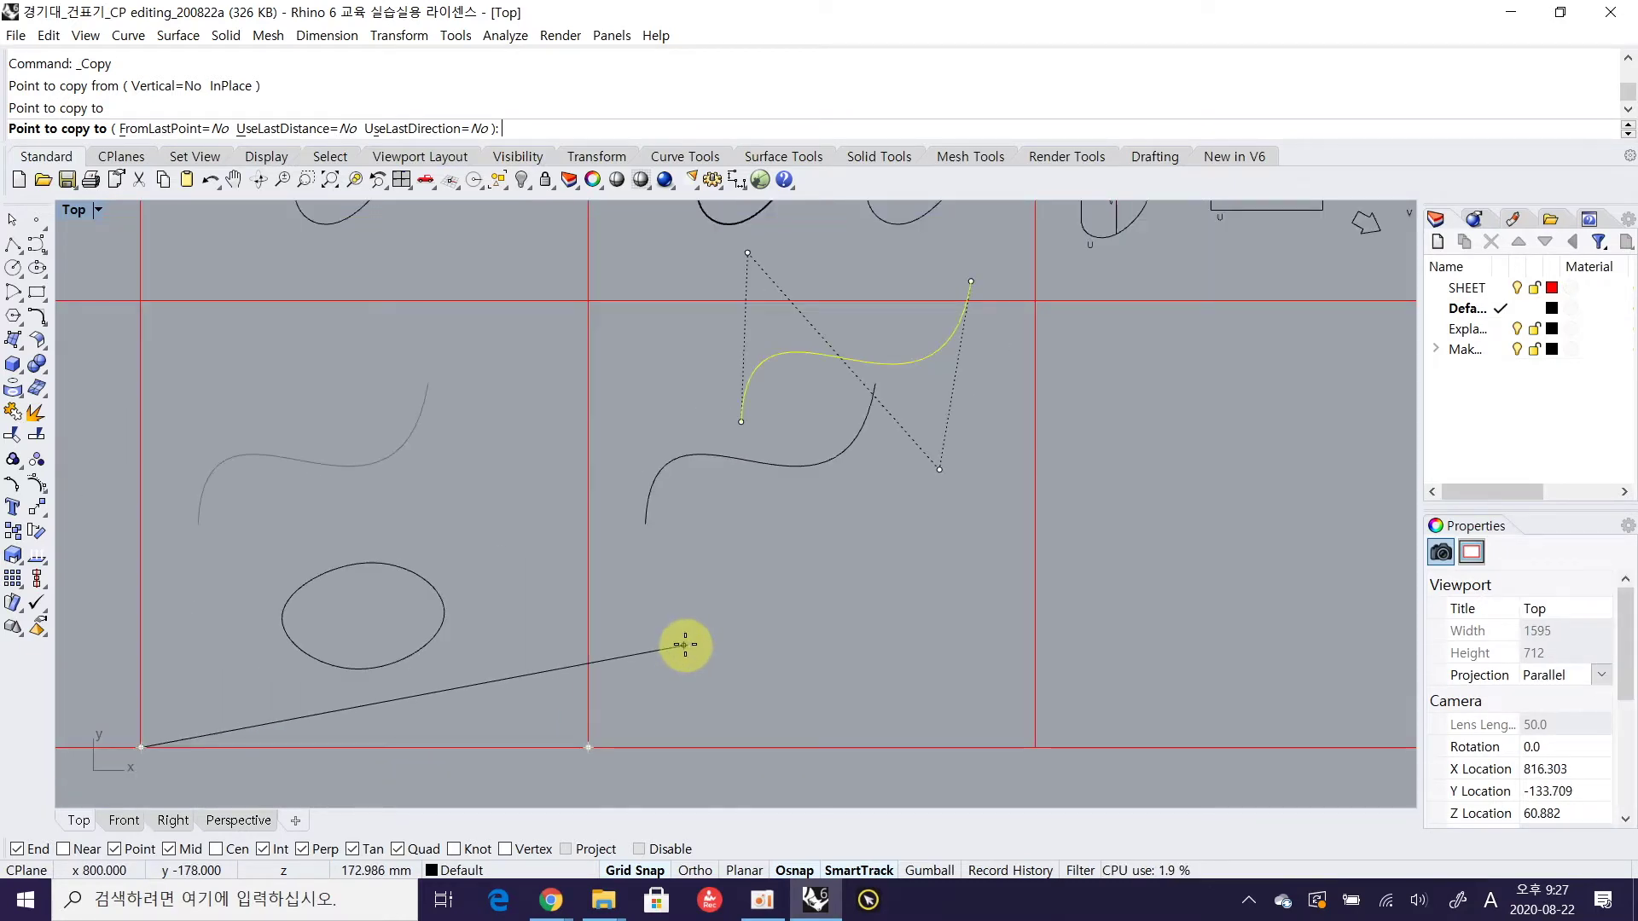
pyautogui.moveTo(676, 643); pyautogui.dragTo(720, 643, button='right')
pyautogui.moveTo(914, 636); pyautogui.dragTo(657, 640, button='right')
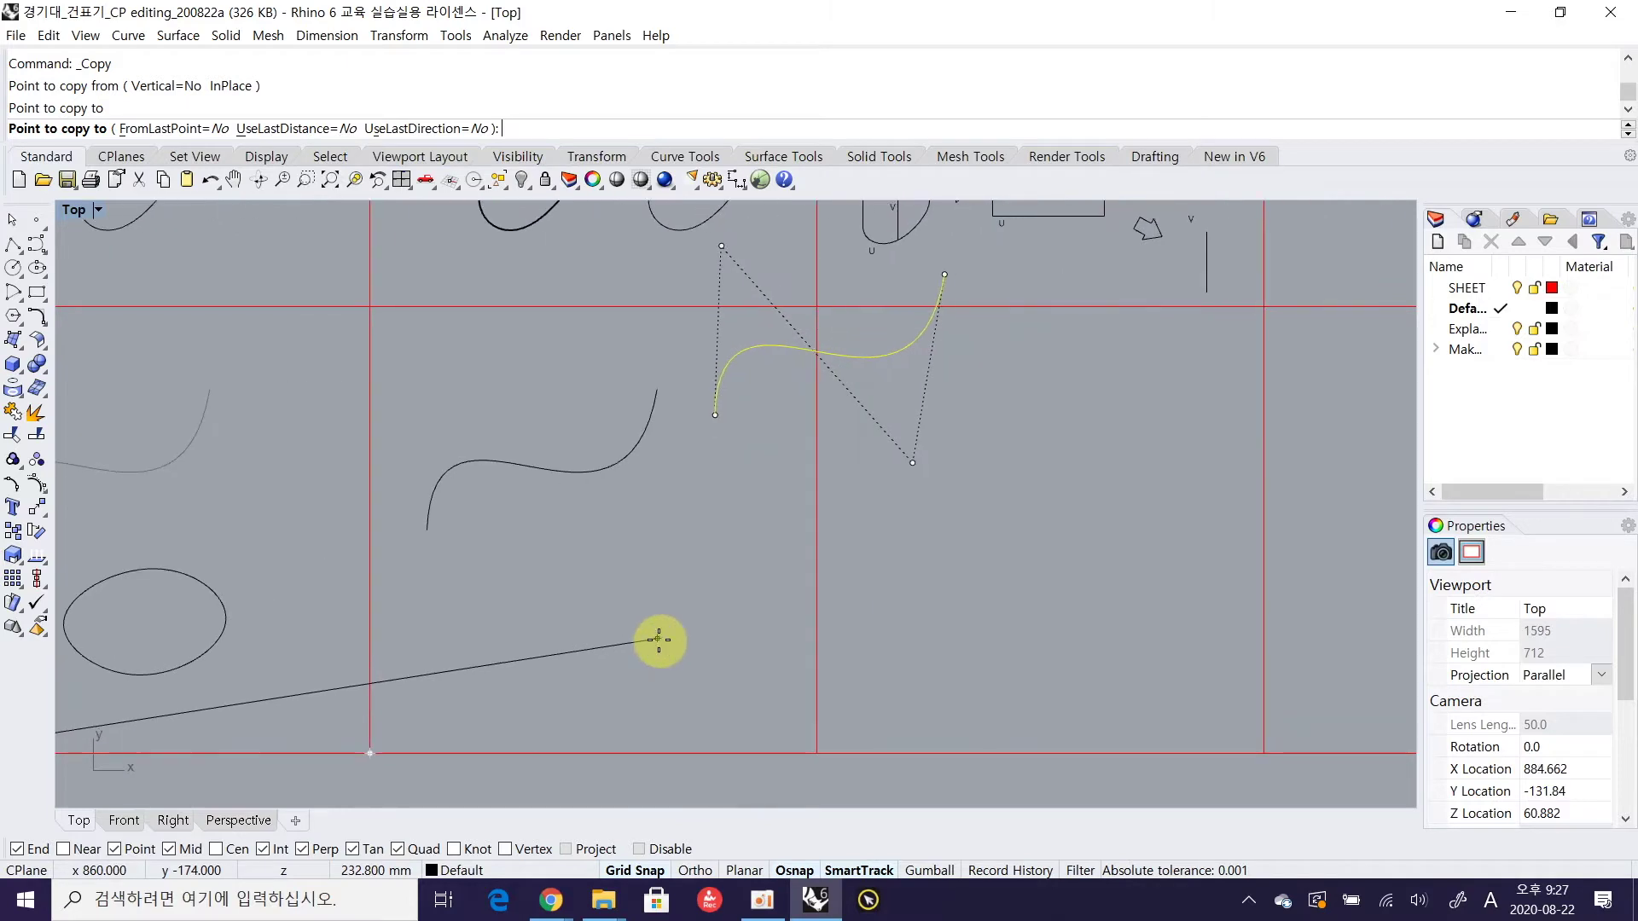
pyautogui.click(817, 756)
# Place another copy freely about 177 mm from the base point, overlapping the first copy's sheet, and finish the Copy command
pyautogui.moveTo(713, 731); pyautogui.dragTo(721, 585, button='right')
pyautogui.scroll(-5, 720, 584)
pyautogui.moveTo(694, 651); pyautogui.dragTo(721, 527, button='right')
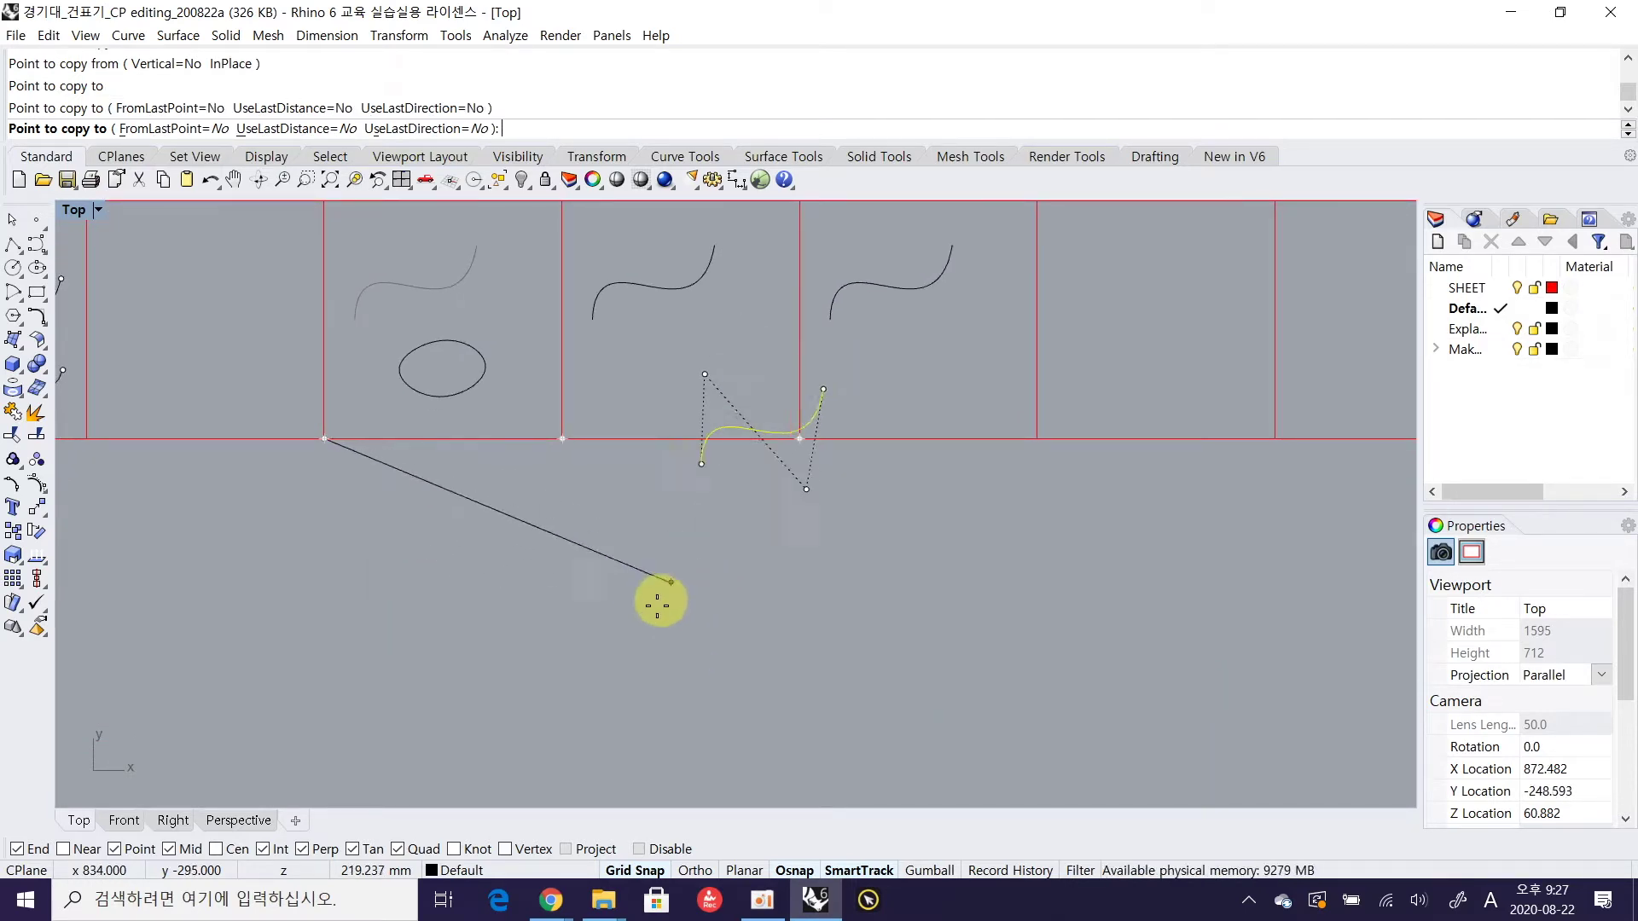
pyautogui.click(621, 485)
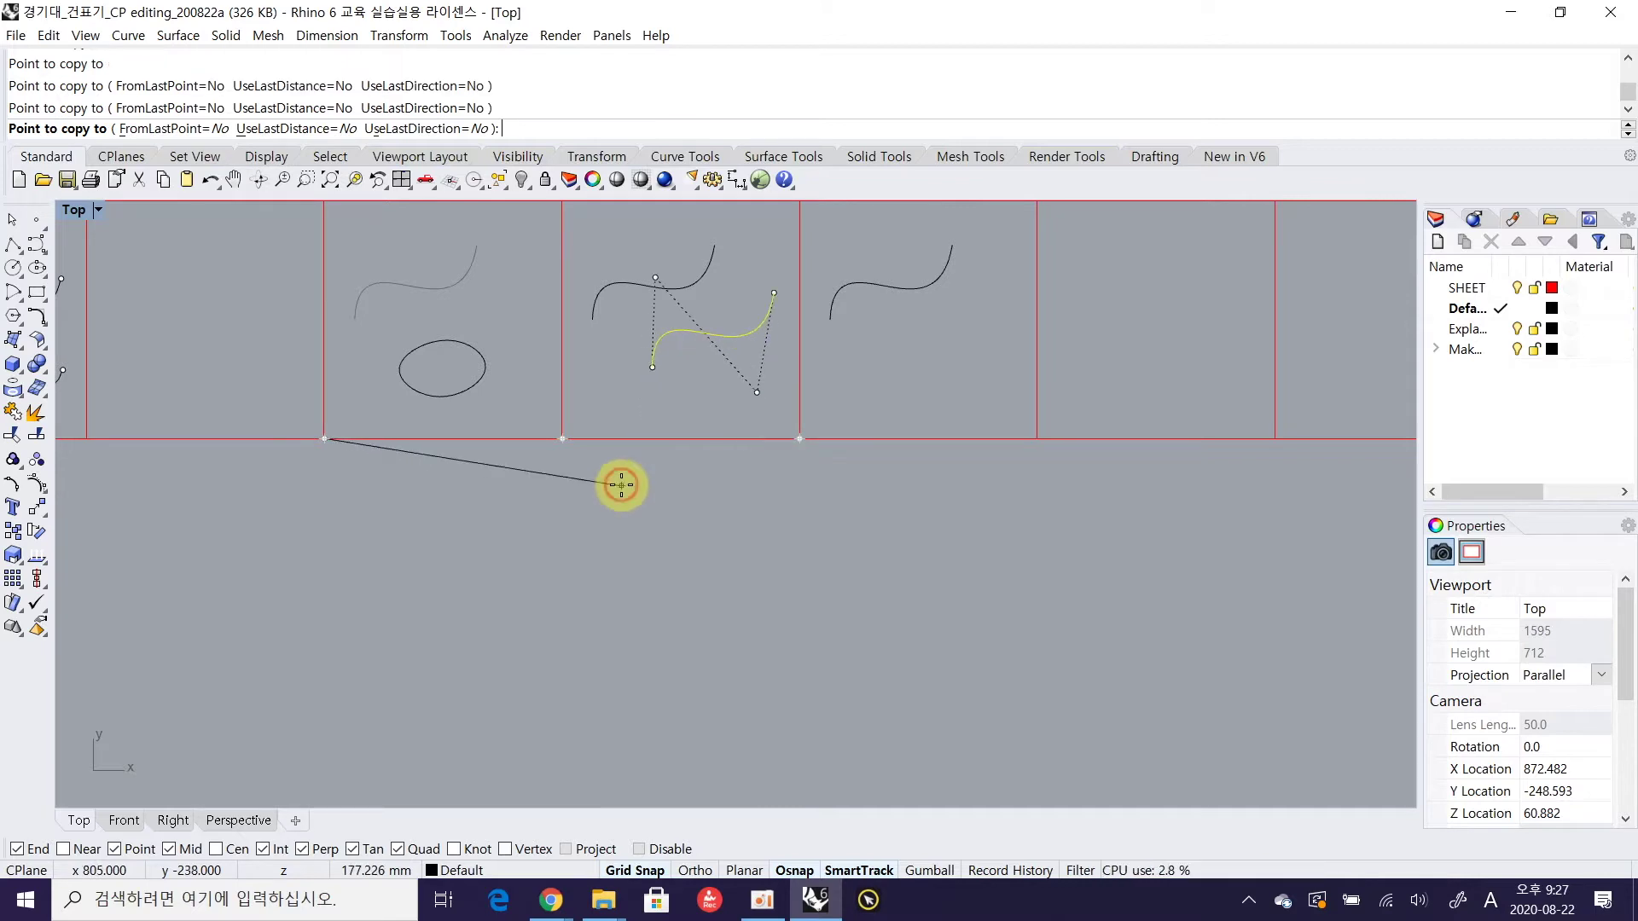
pyautogui.rightClick(630, 486)
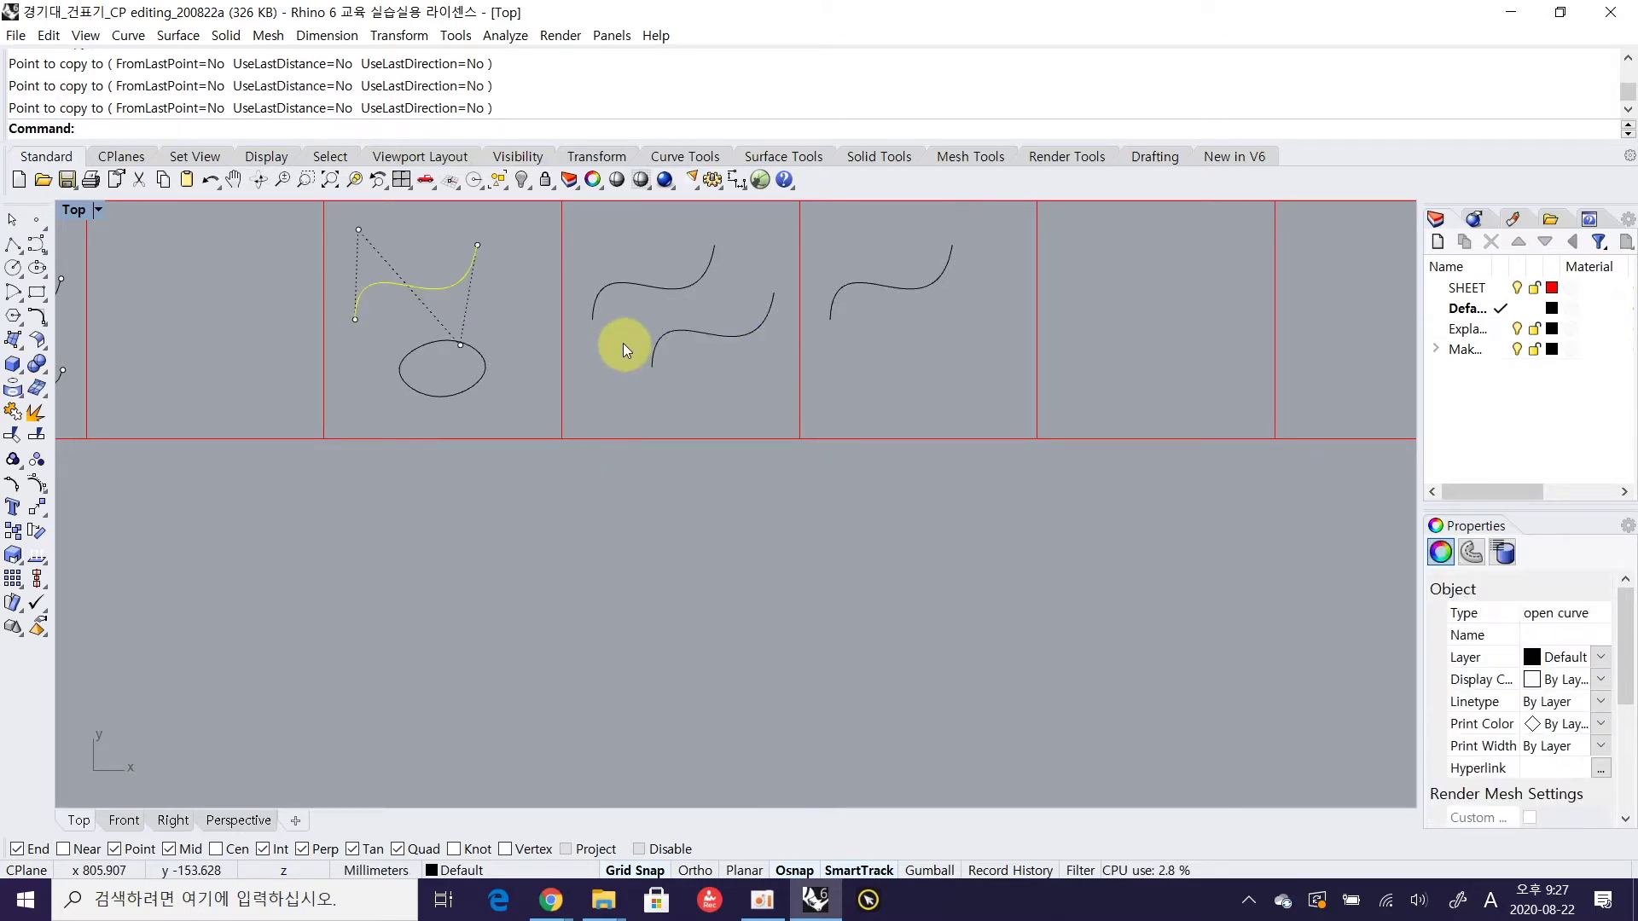
# Select the copied curves individually and delete the lone copy in the sheet beyond the two overlapping ones
pyautogui.press('Escape')
pyautogui.click(599, 302)
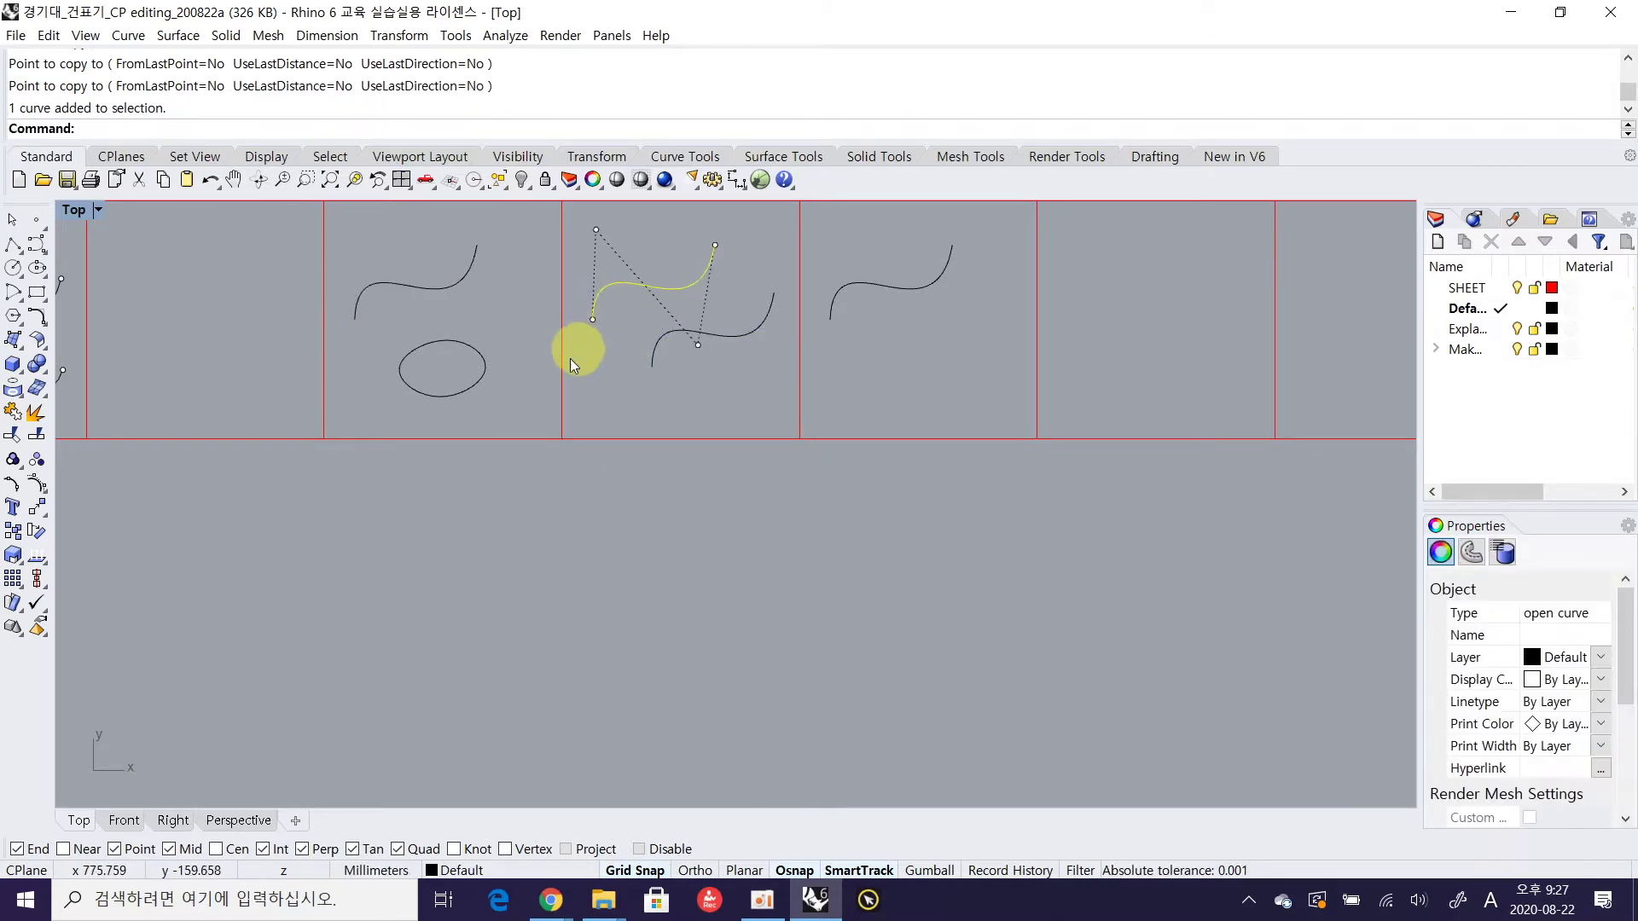
pyautogui.click(653, 357)
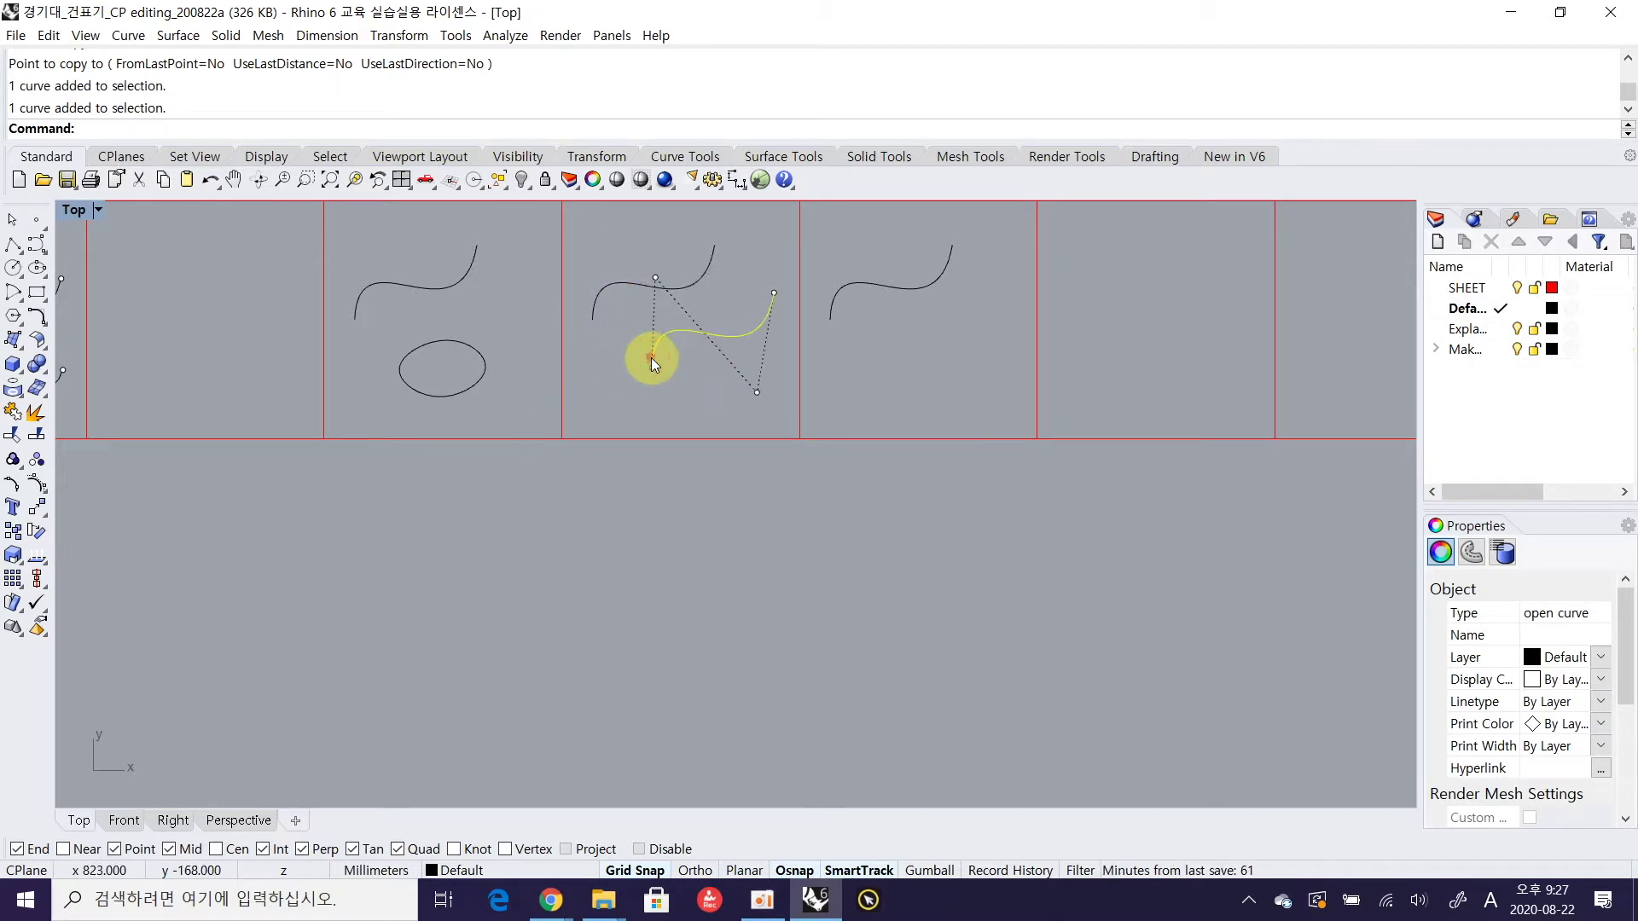
pyautogui.moveTo(713, 396); pyautogui.dragTo(639, 464, button='right')
pyautogui.click(560, 382)
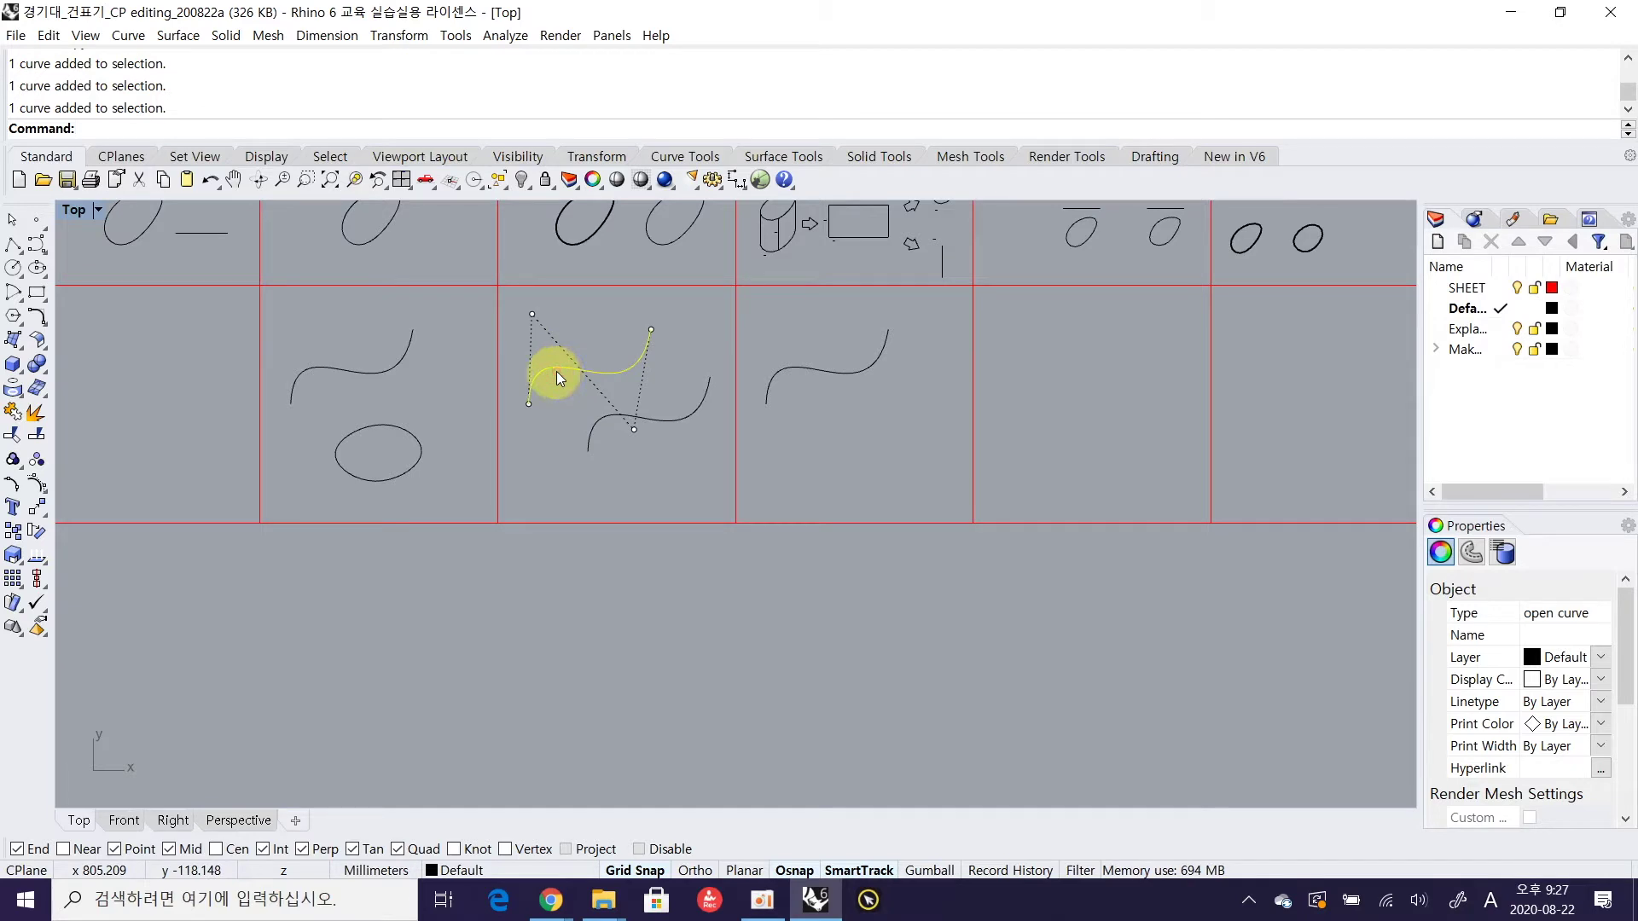
pyautogui.moveTo(531, 394); pyautogui.dragTo(771, 387)
pyautogui.moveTo(546, 397); pyautogui.dragTo(621, 454, button='right')
pyautogui.moveTo(725, 435); pyautogui.dragTo(561, 536, button='right')
pyautogui.click(724, 580)
pyautogui.moveTo(682, 508); pyautogui.dragTo(682, 509)
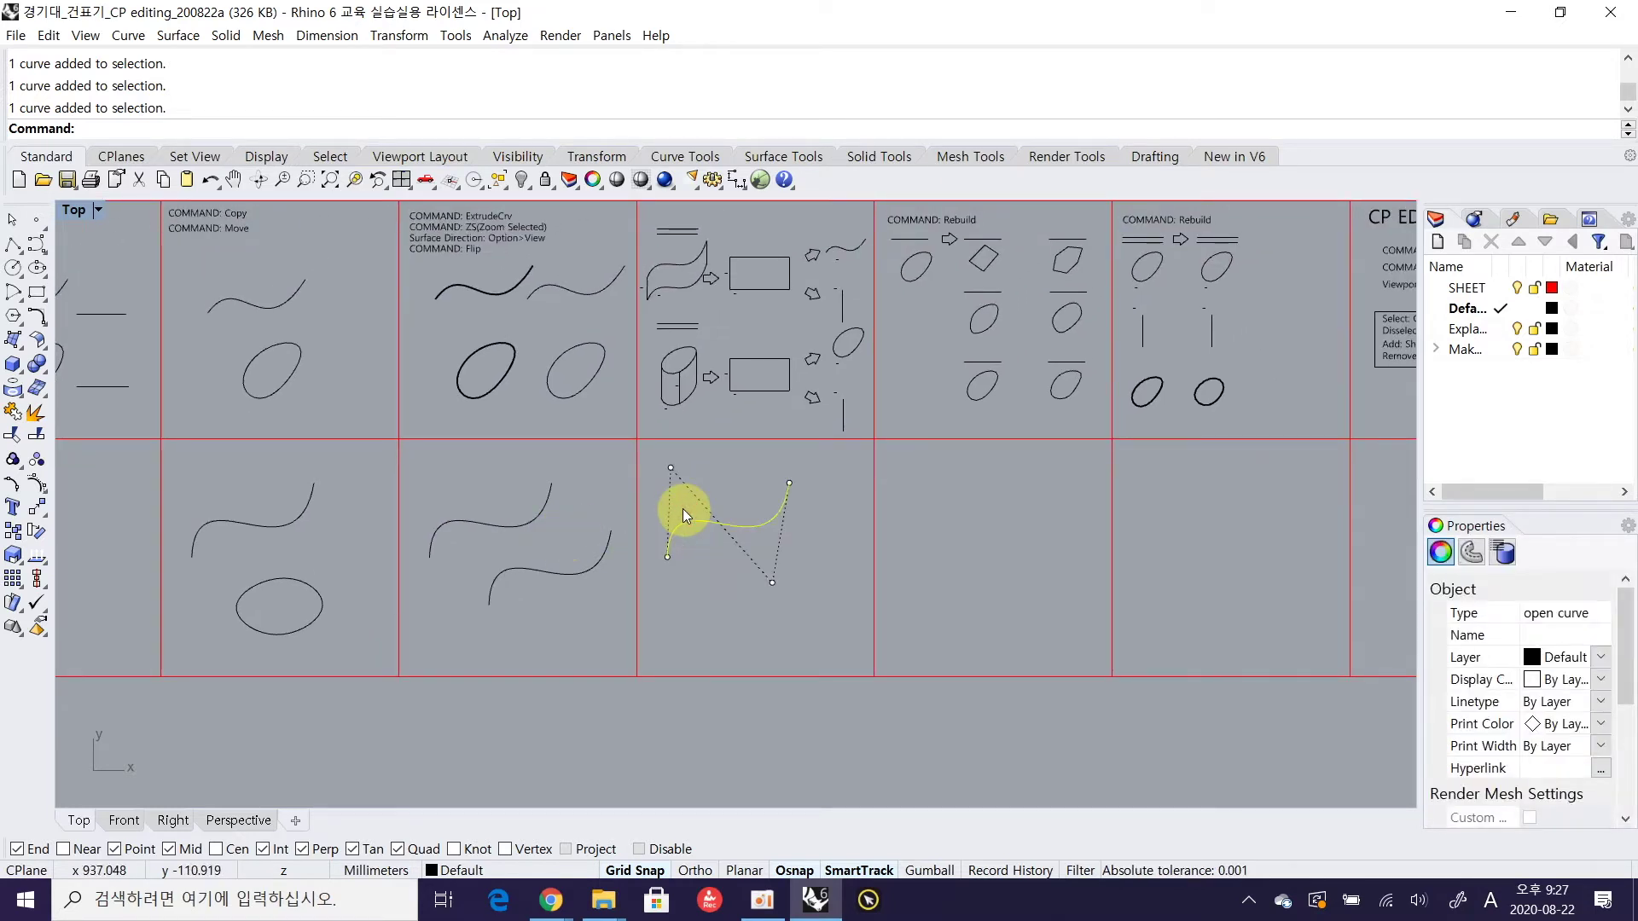
pyautogui.press('Delete')
# Select the red frame of the ExtrudeCrv example sheet and zoom to it with the ZS (Zoom Selected) command
pyautogui.moveTo(603, 489); pyautogui.dragTo(605, 527, button='right')
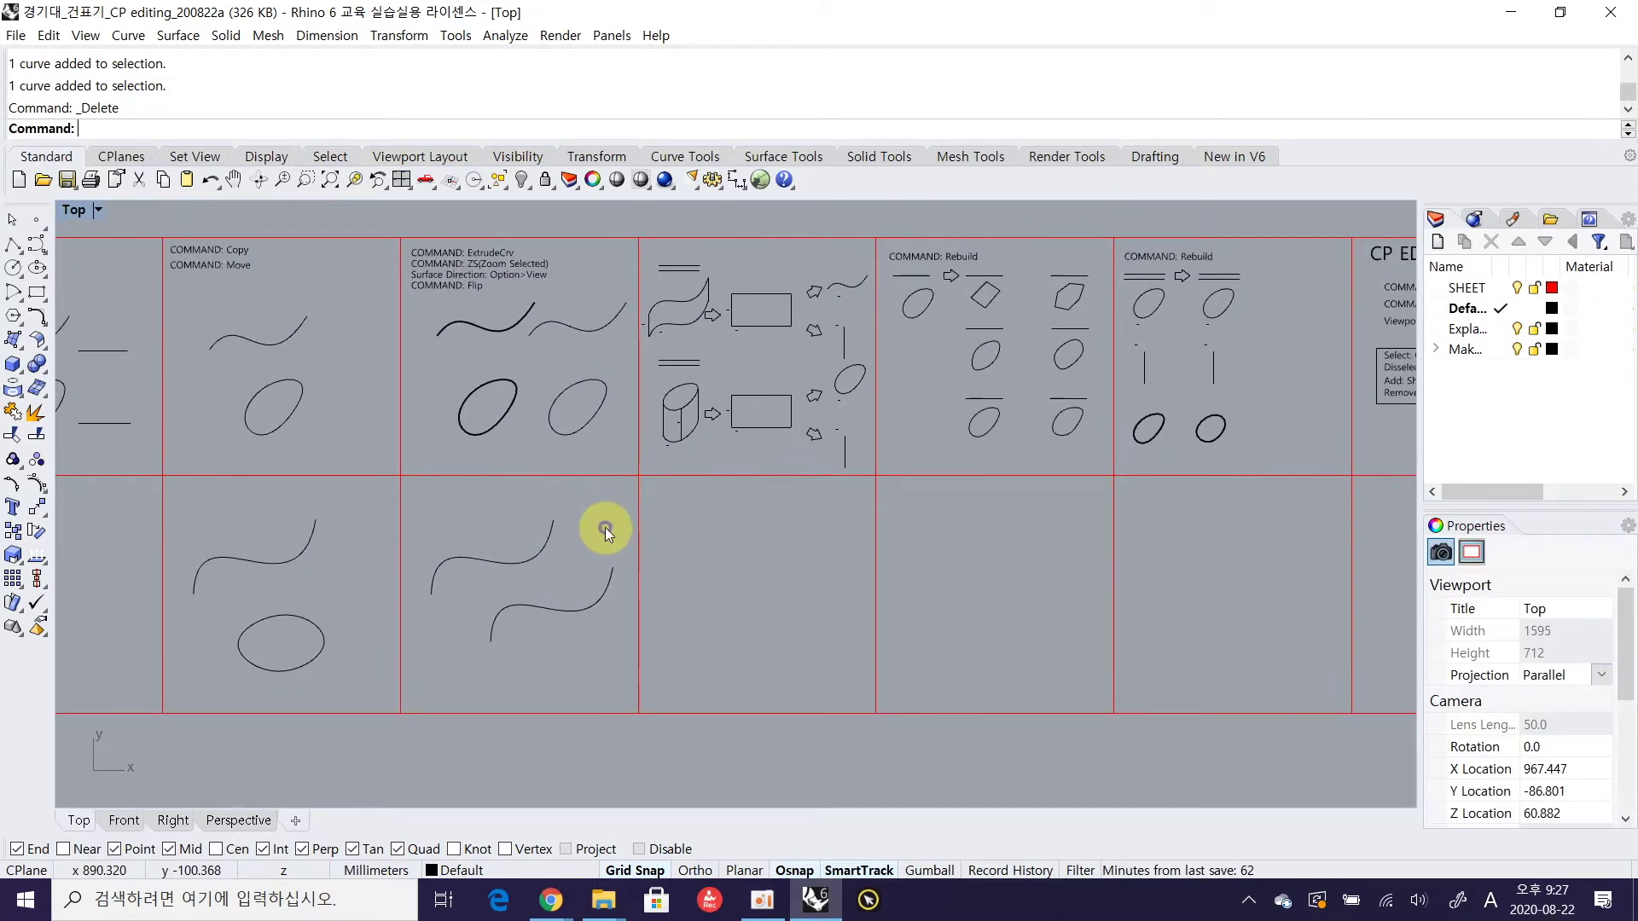
pyautogui.moveTo(452, 546); pyautogui.dragTo(641, 537, button='right')
pyautogui.moveTo(683, 353); pyautogui.dragTo(600, 513, button='right')
pyautogui.scroll(2, 600, 512)
pyautogui.scroll(3, 600, 512)
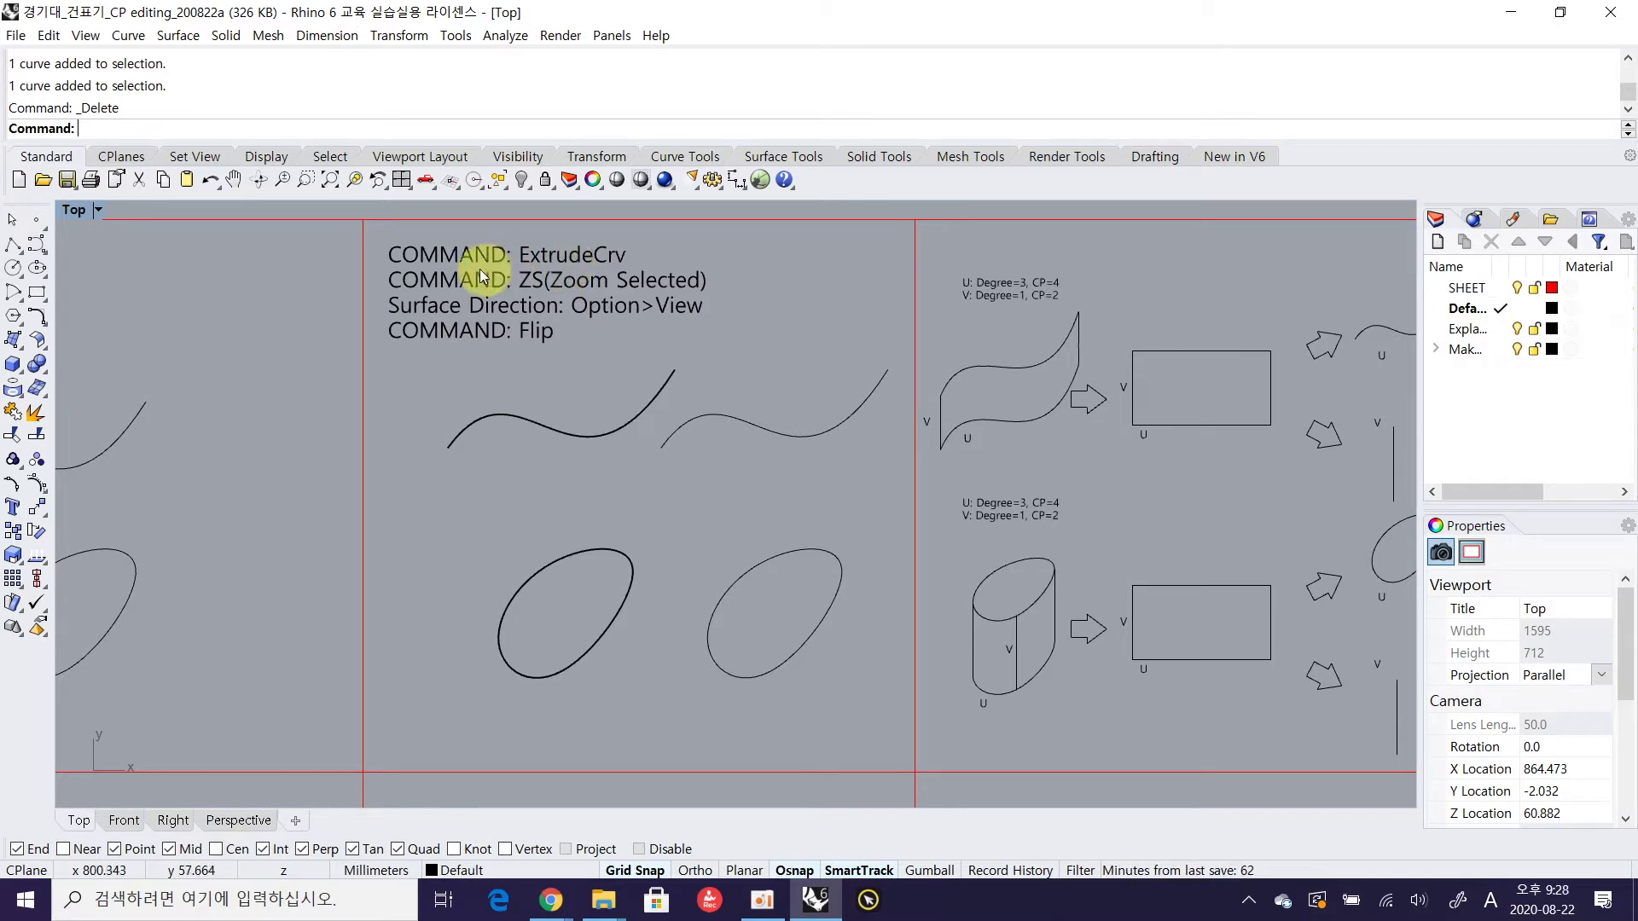
pyautogui.moveTo(395, 257); pyautogui.dragTo(398, 269, button='right')
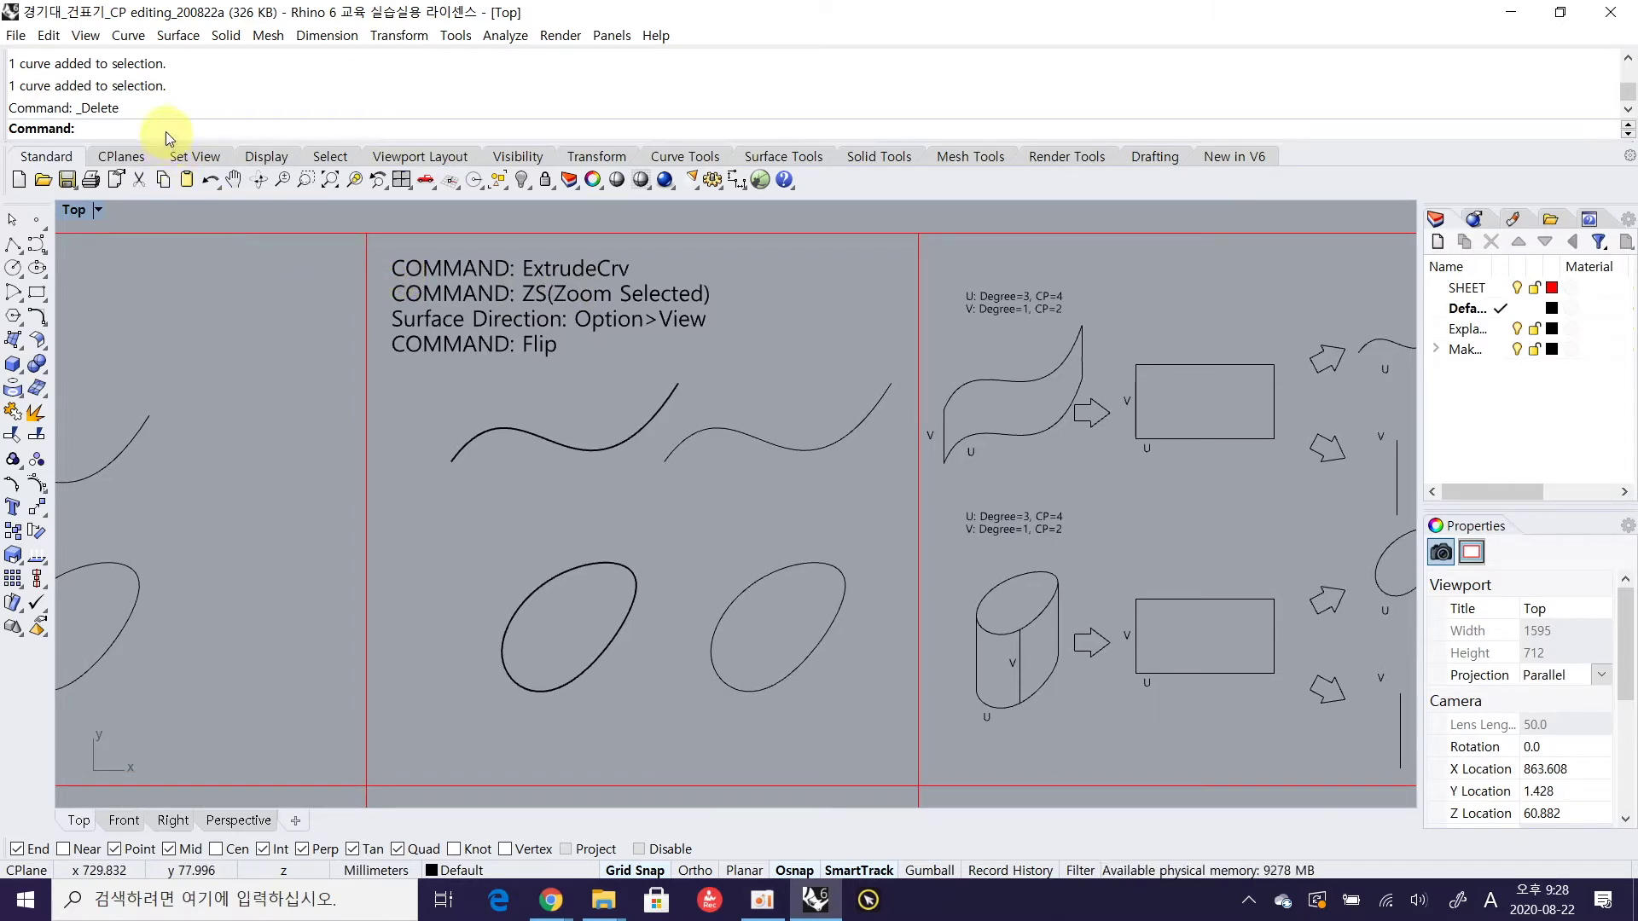
pyautogui.moveTo(382, 311); pyautogui.dragTo(380, 369, button='right')
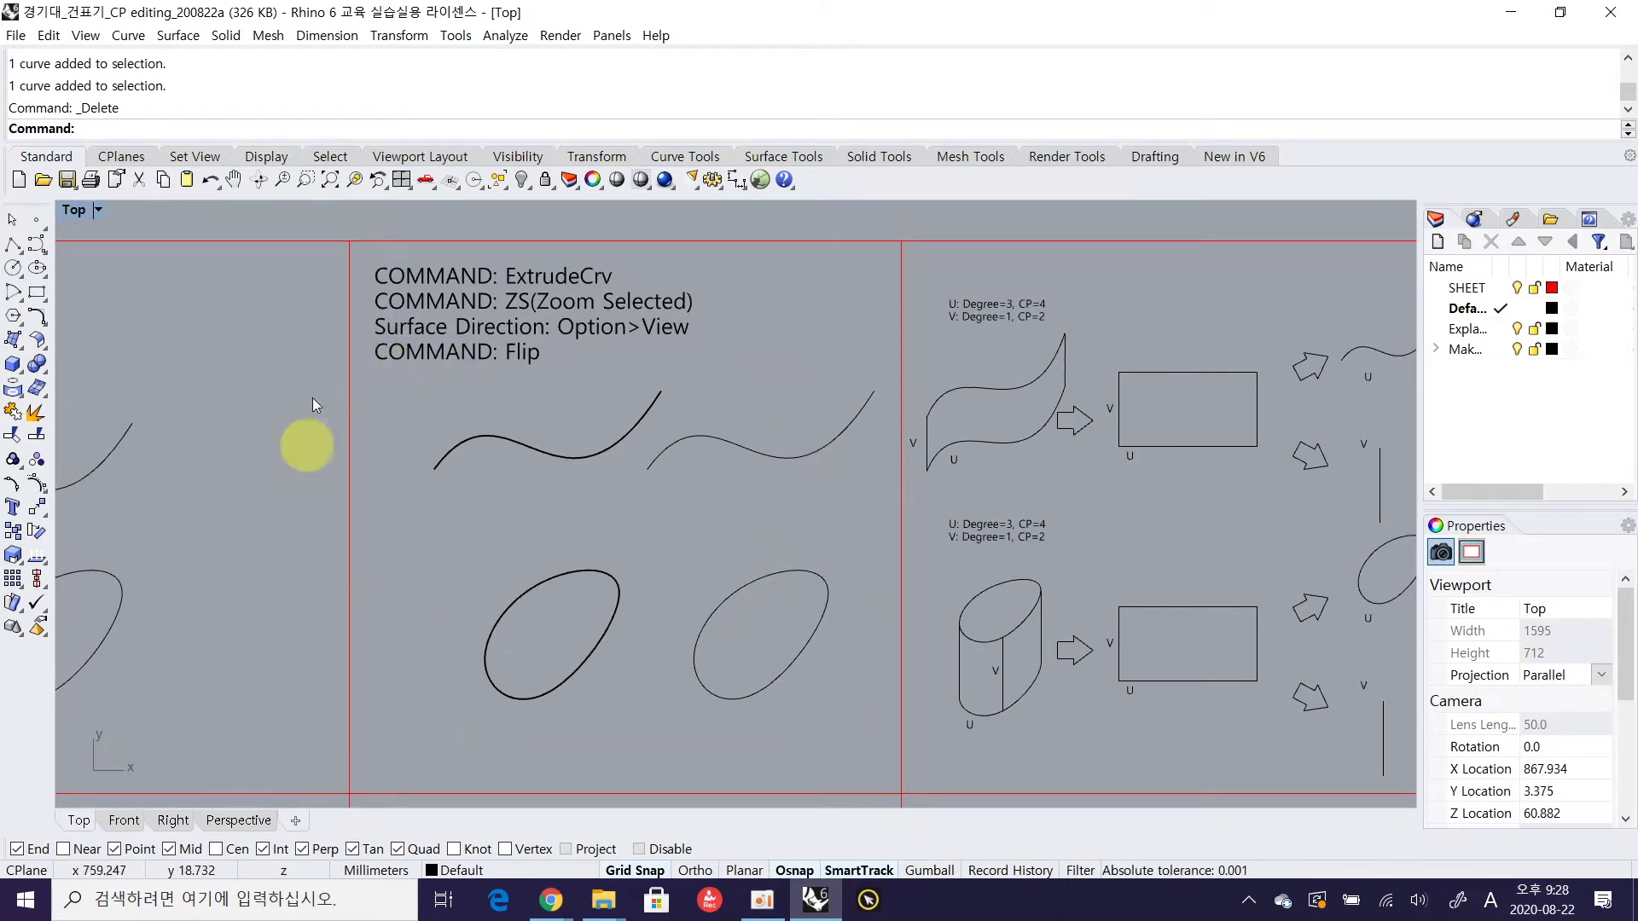
pyautogui.click(353, 469)
pyautogui.click(406, 249)
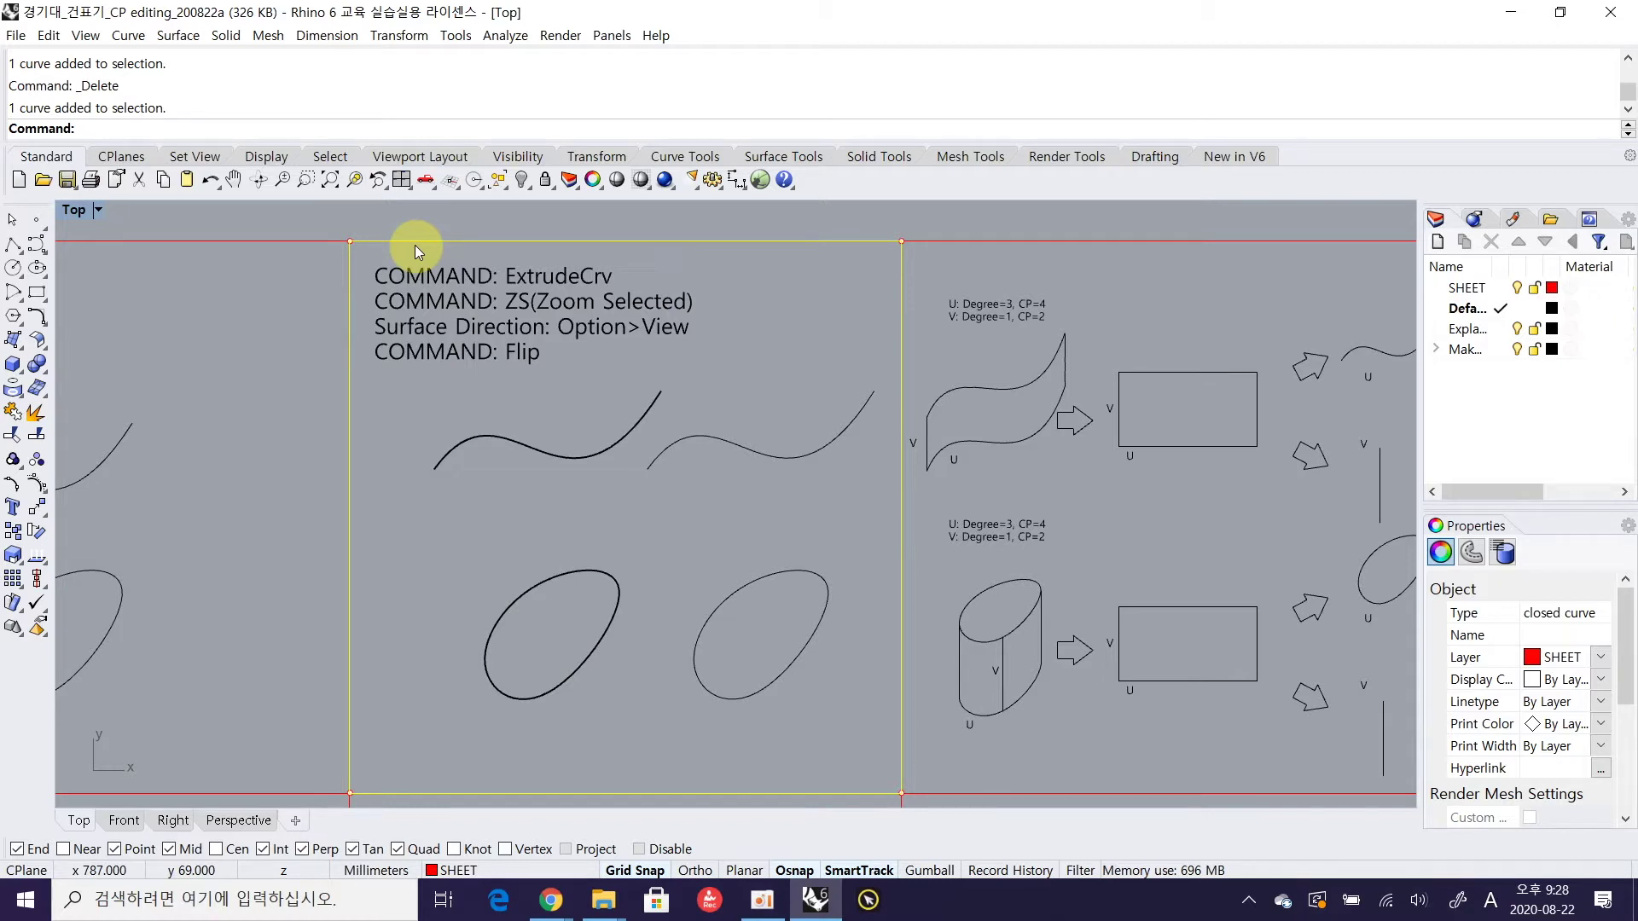
pyautogui.write('ZS')
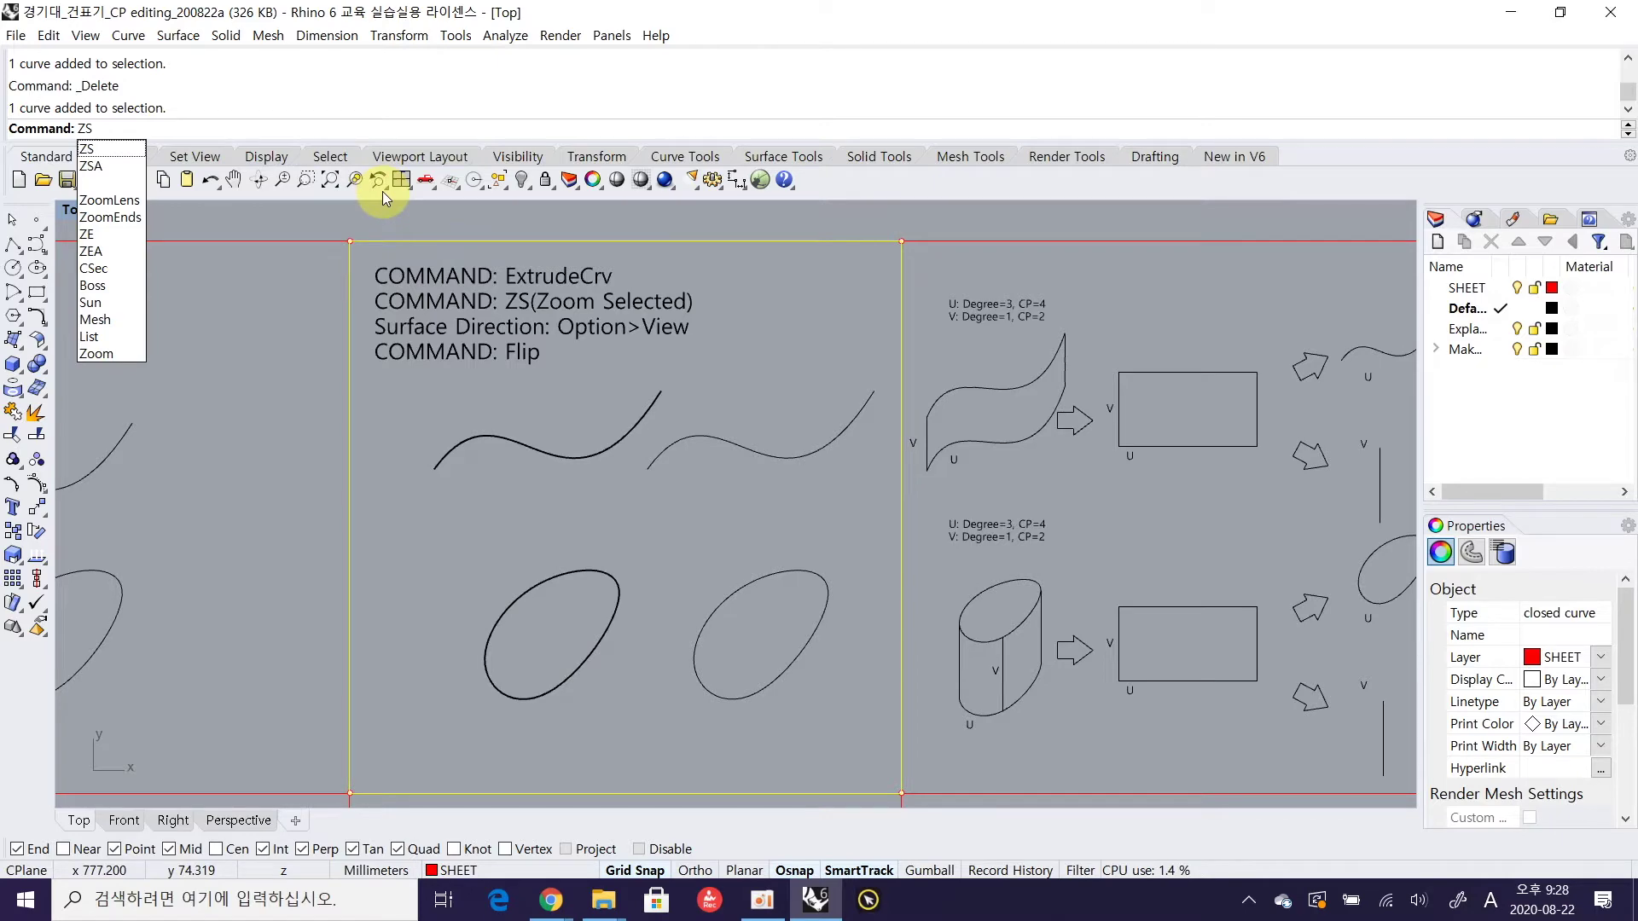
pyautogui.press('Return')
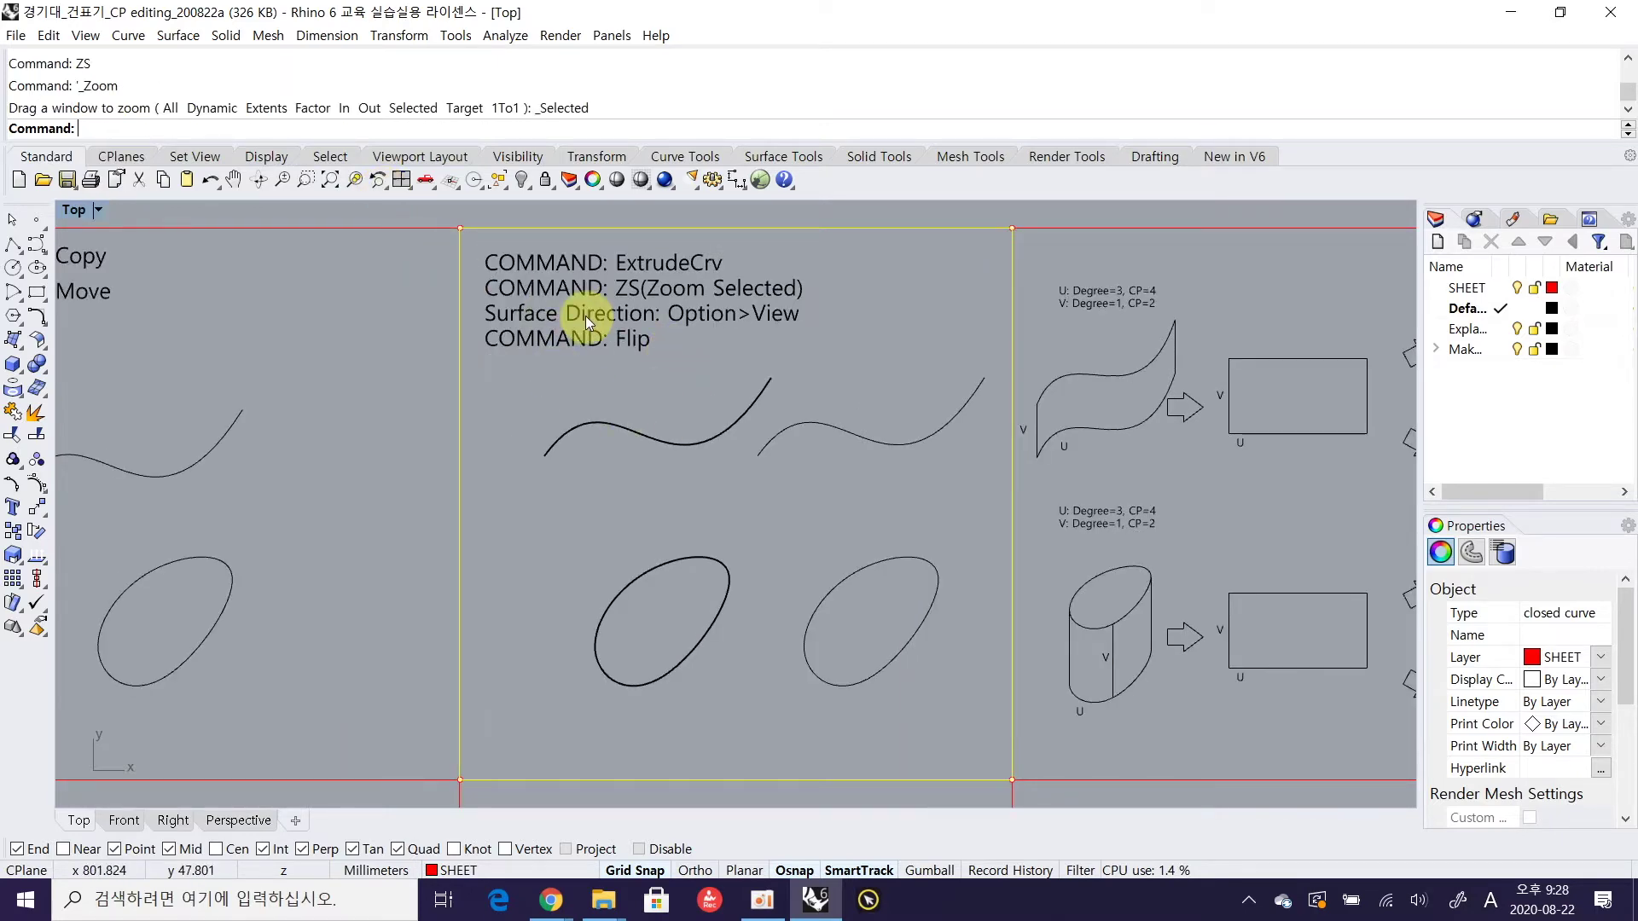
# Select the ExtrudeCrv example sheet together with the sheets around it and zoom to them with ZS in the Top view
pyautogui.keyDown('ctrl'); pyautogui.moveTo(684, 380); pyautogui.dragTo(733, 509, button='right'); pyautogui.keyUp('ctrl')
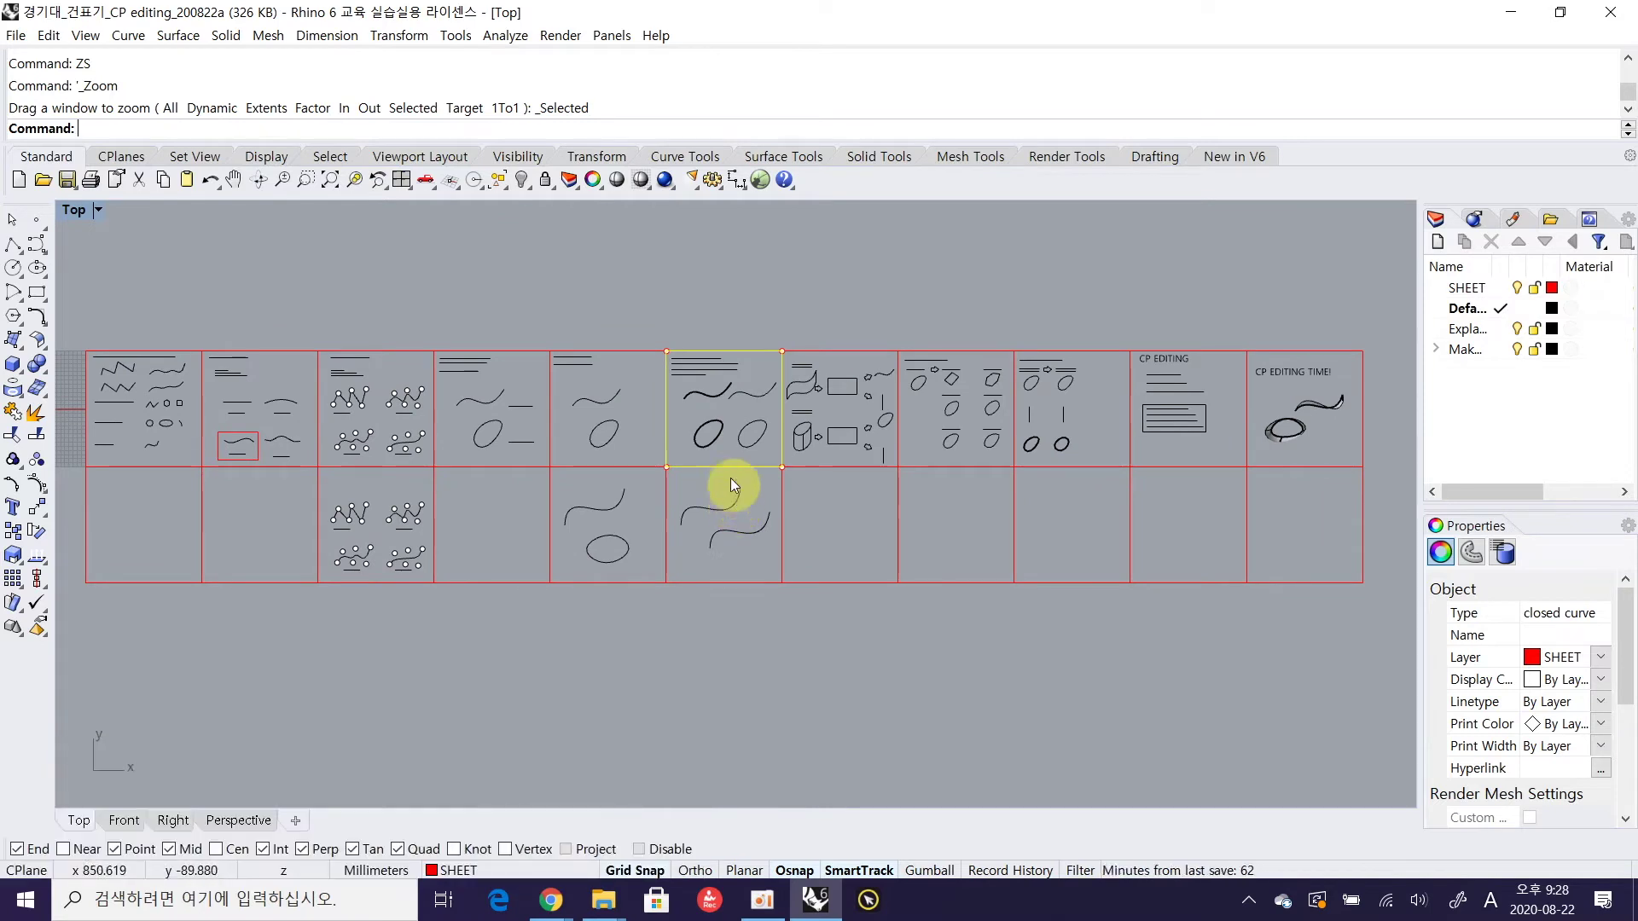
pyautogui.moveTo(587, 335); pyautogui.dragTo(848, 586)
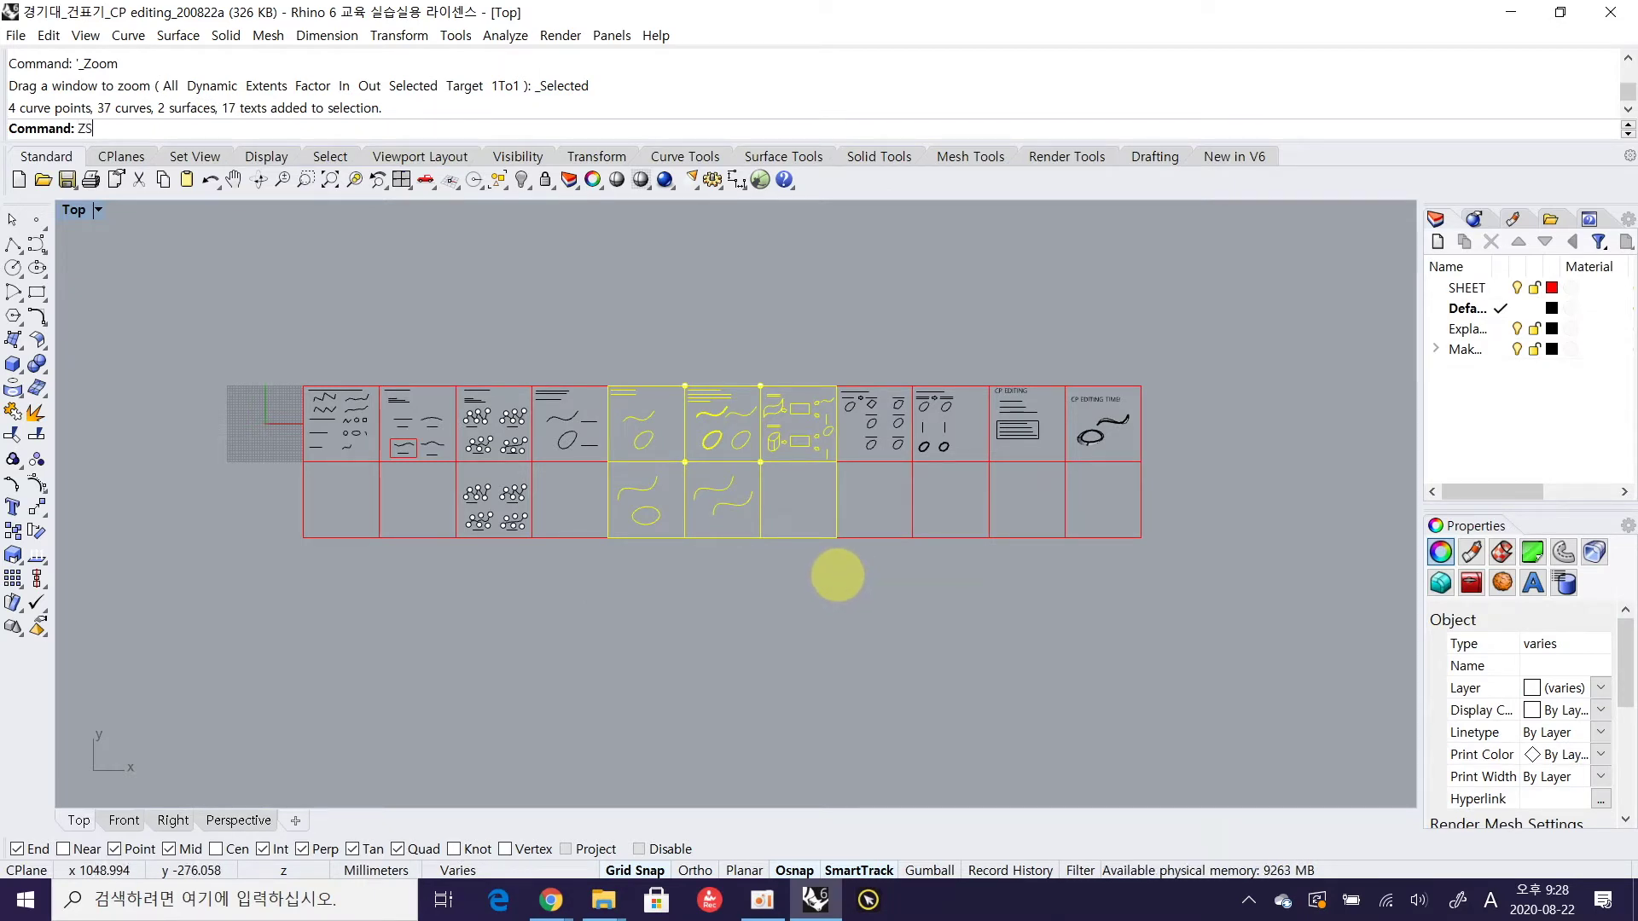
pyautogui.press('Return')
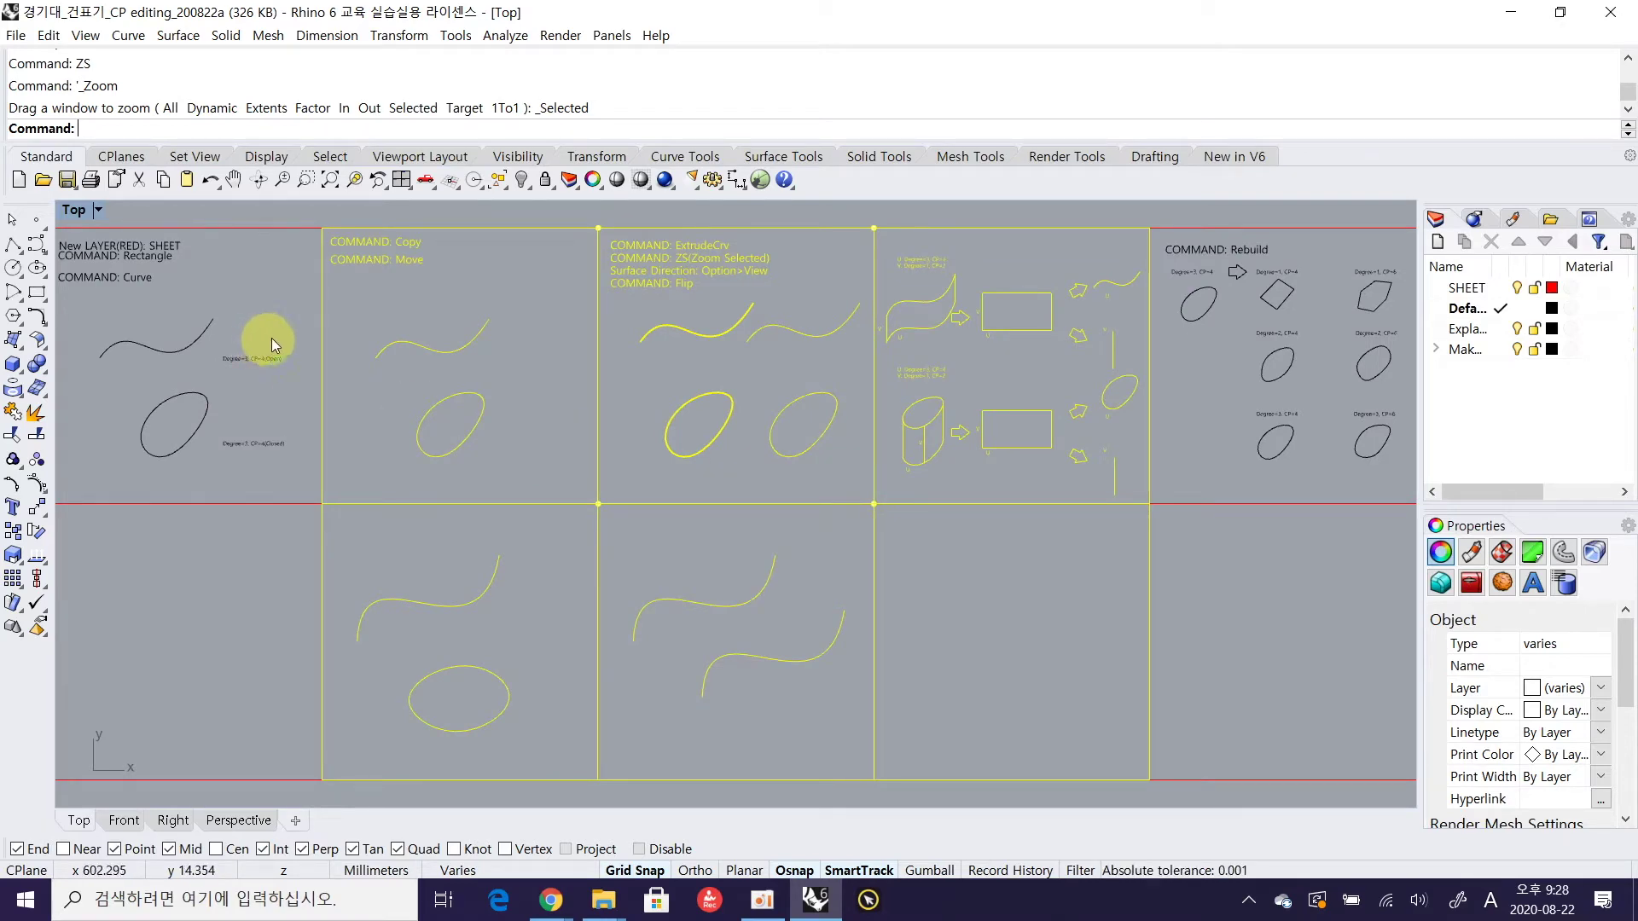
# Switch to the Perspective view and zoom to the selected sheets with the ZS command
pyautogui.hotkey('ctrl', 'Tab')
pyautogui.hotkey('ctrl', 'Tab')
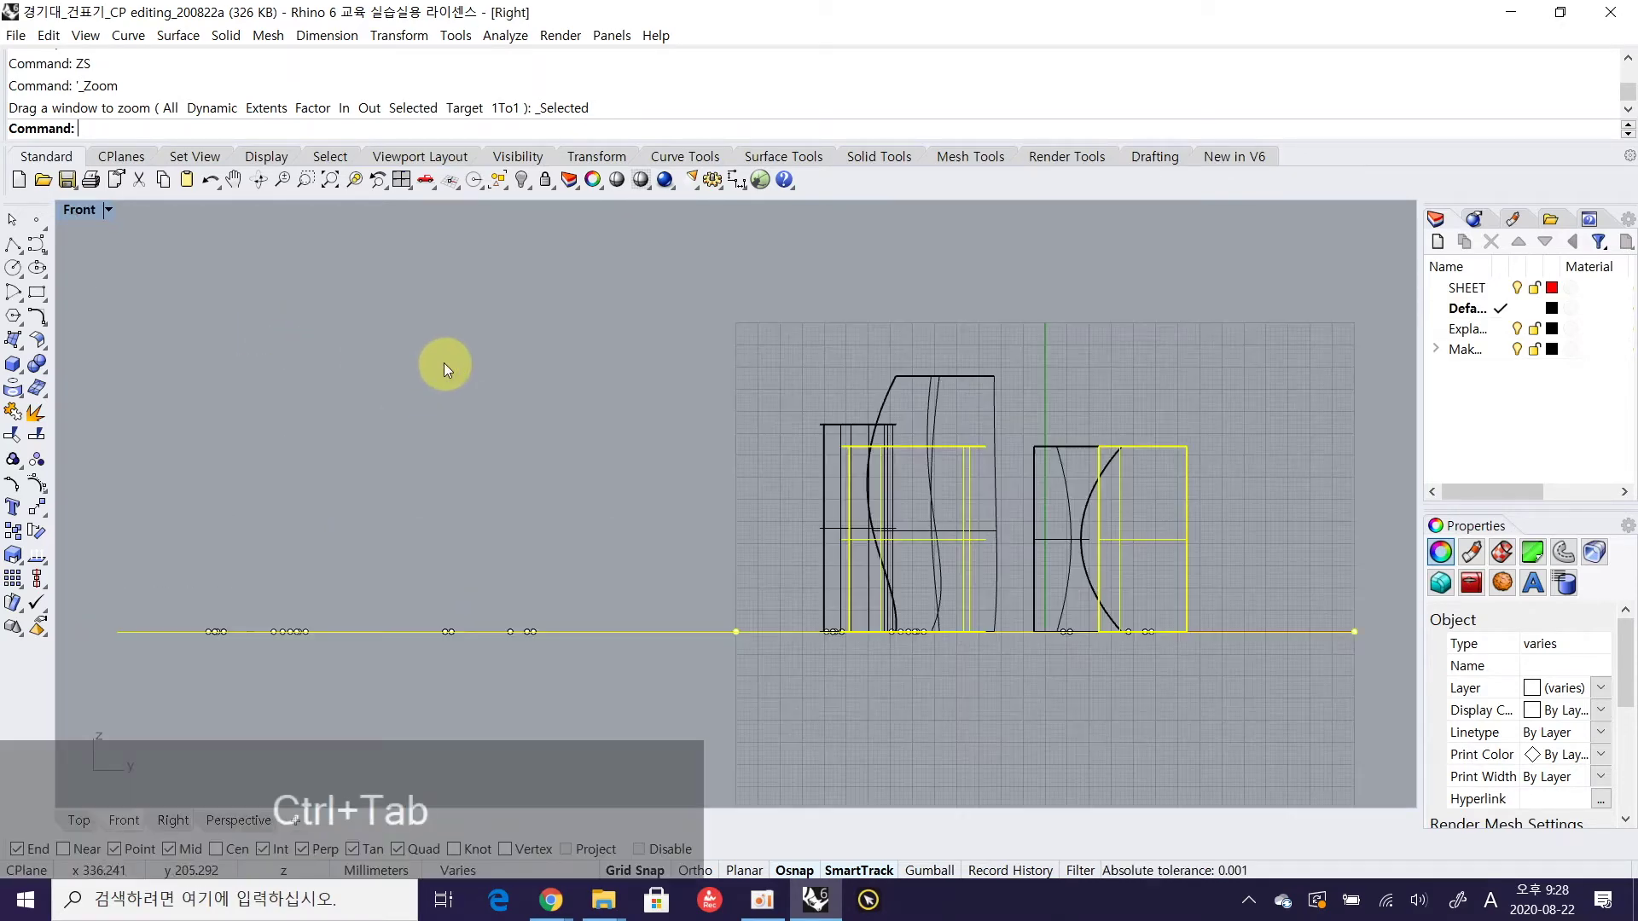
pyautogui.hotkey('ctrl', 'Tab')
pyautogui.moveTo(802, 478); pyautogui.dragTo(840, 439, button='right')
pyautogui.write('ZS')
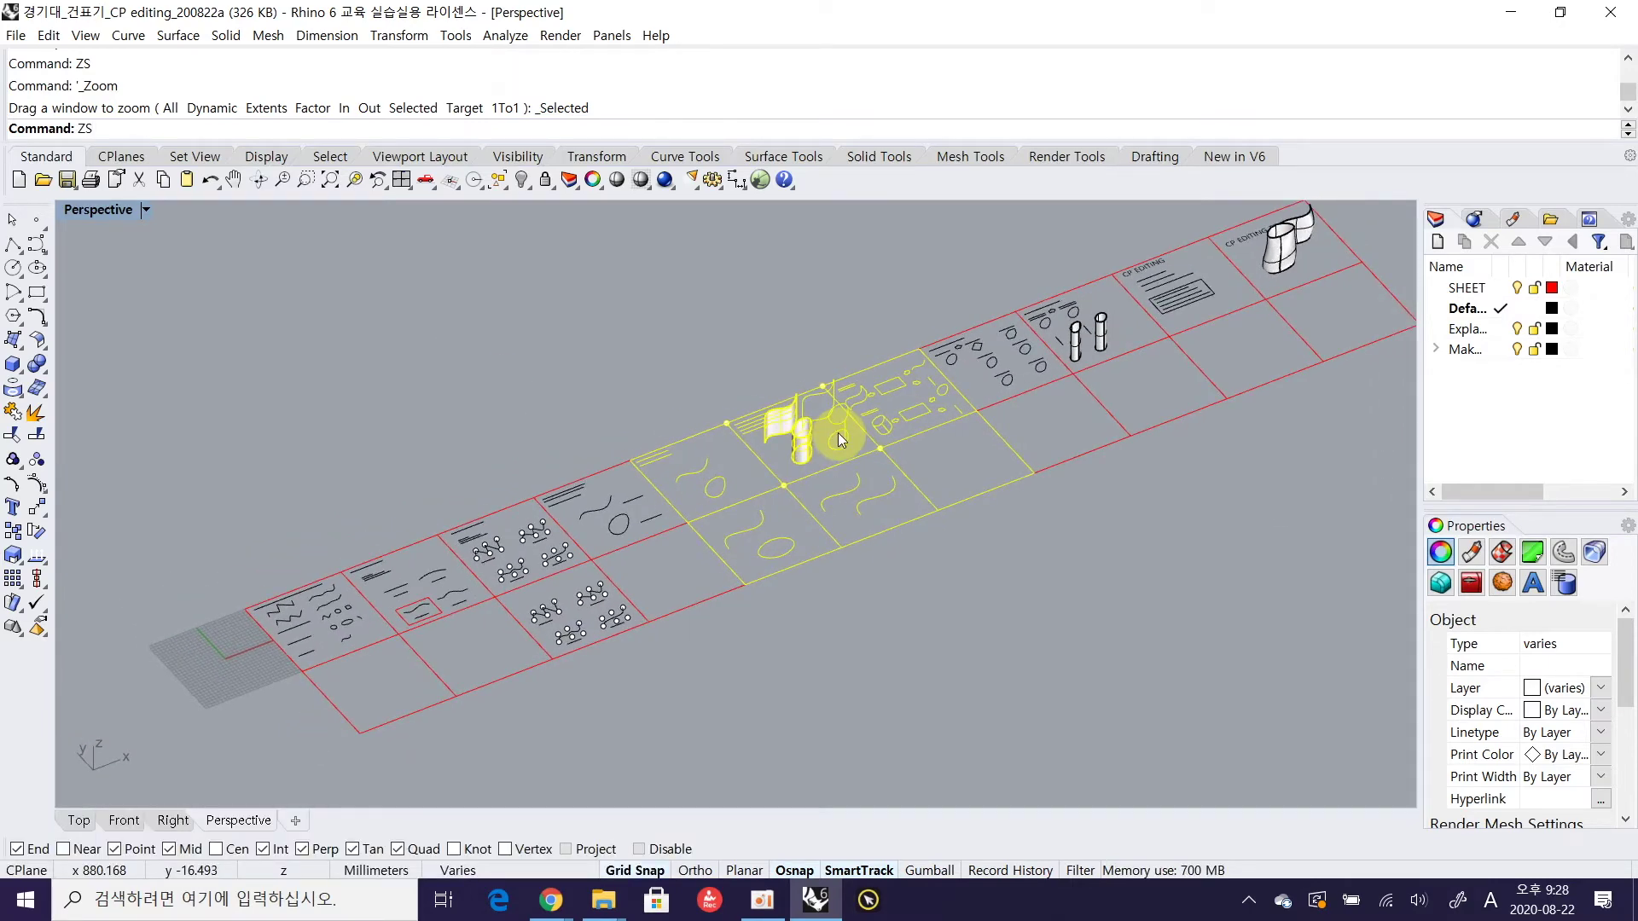
pyautogui.press('Return')
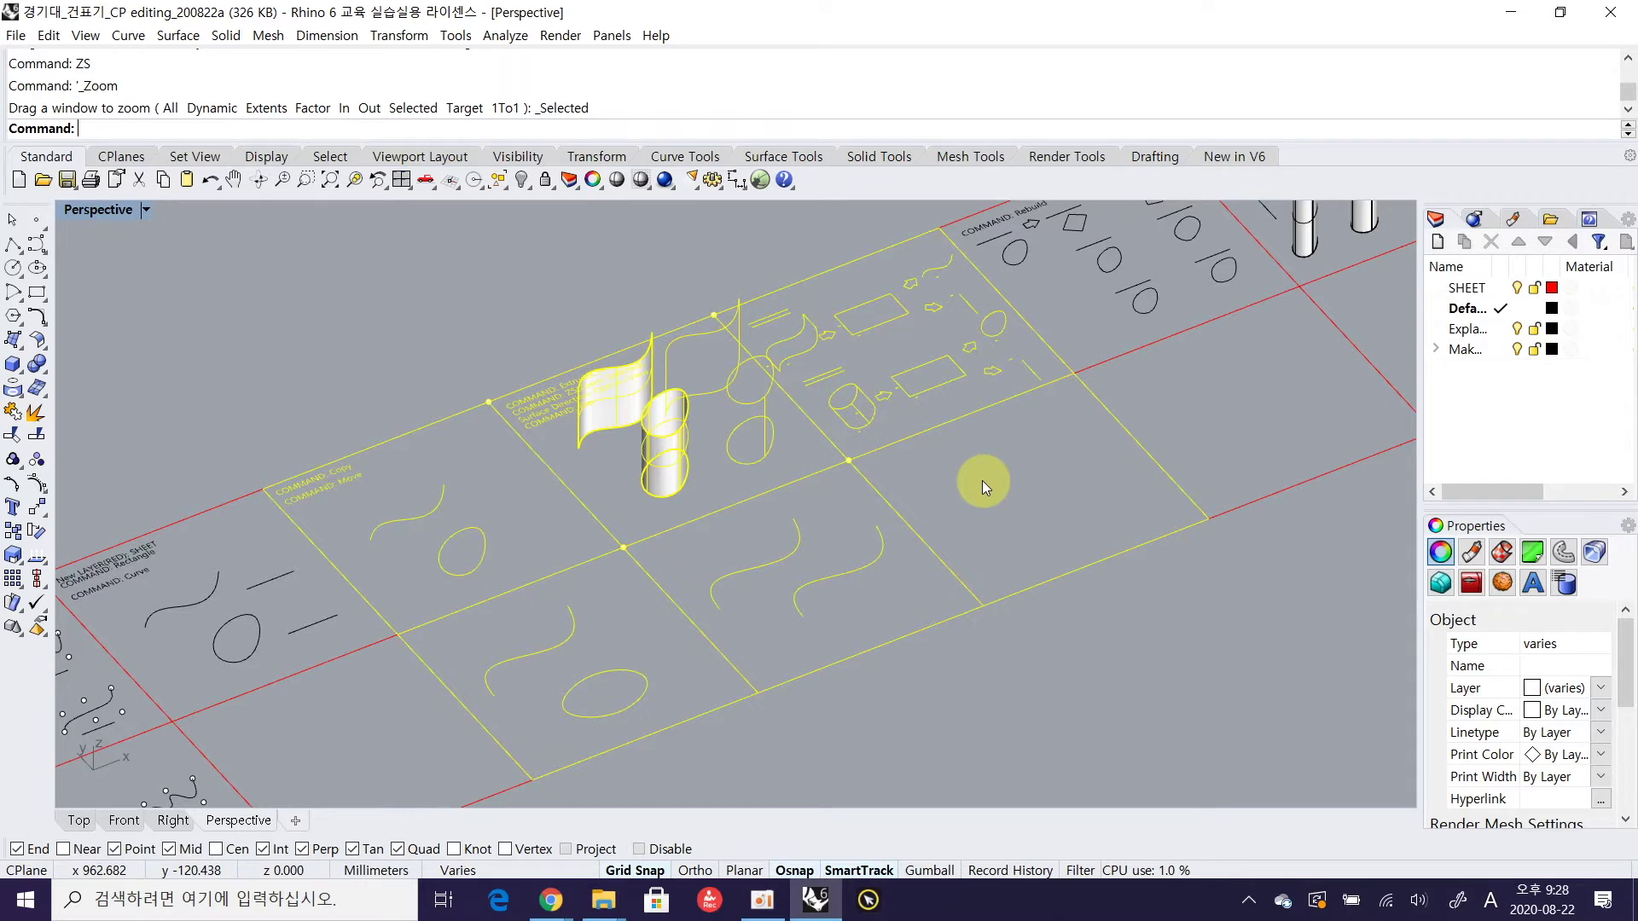
# Zoom to the same selection with ZS in the Top, Front and Right views in turn
pyautogui.hotkey('ctrl', 'Tab')
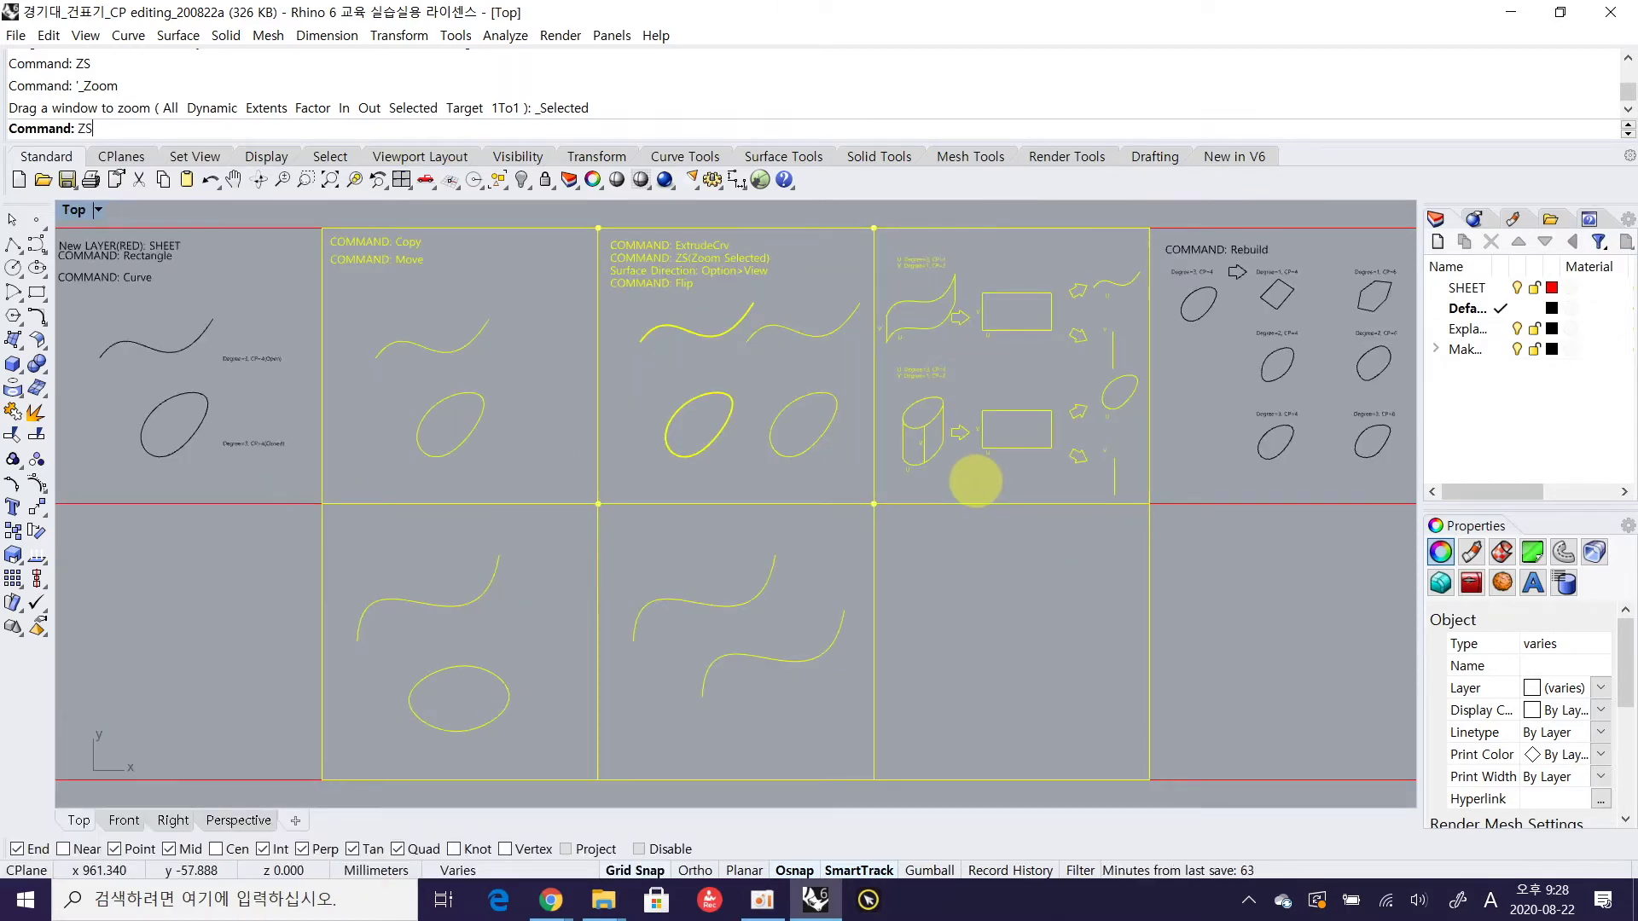
pyautogui.hotkey('ctrl', 'Tab')
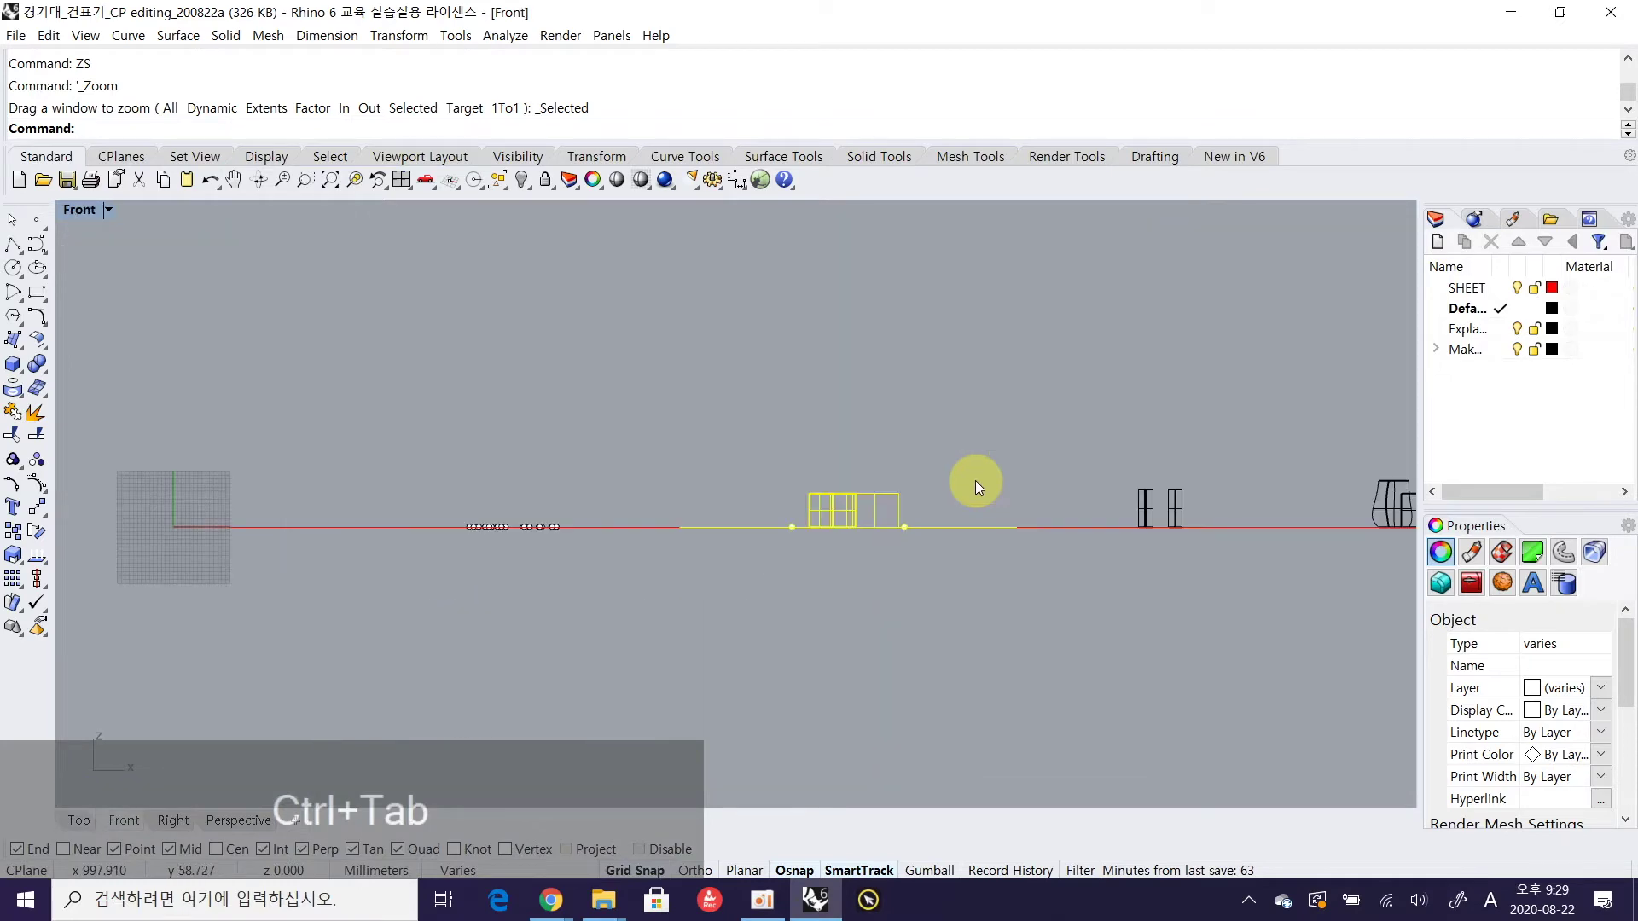
pyautogui.write('zs')
pyautogui.press('Return')
pyautogui.hotkey('ctrl', 'Tab')
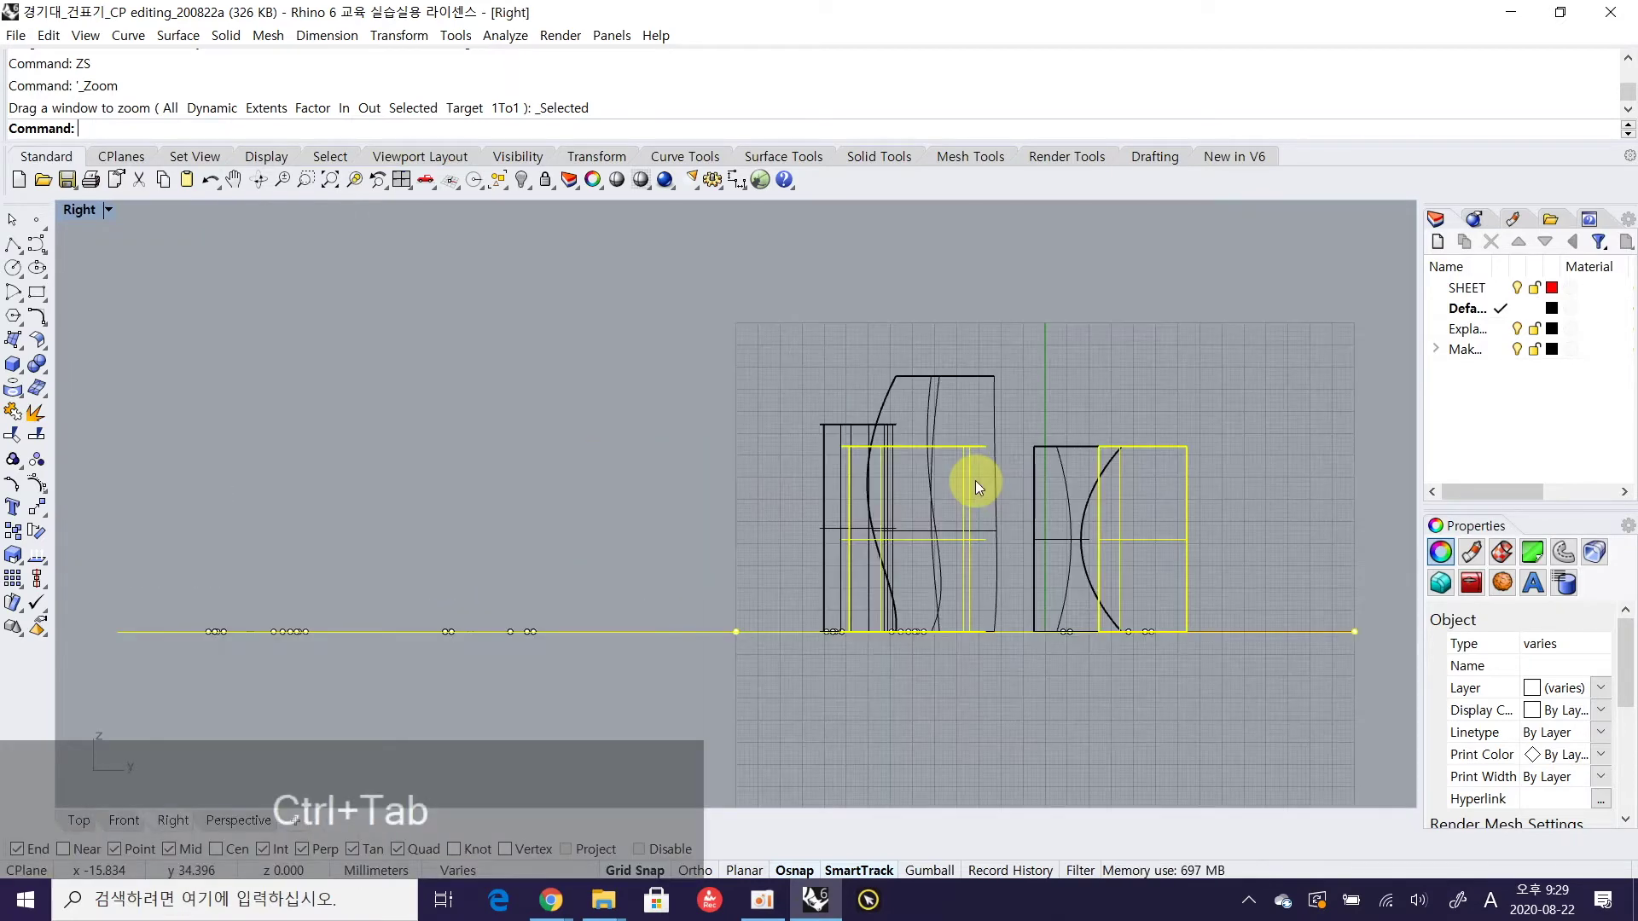
pyautogui.write('zs')
pyautogui.press('space')
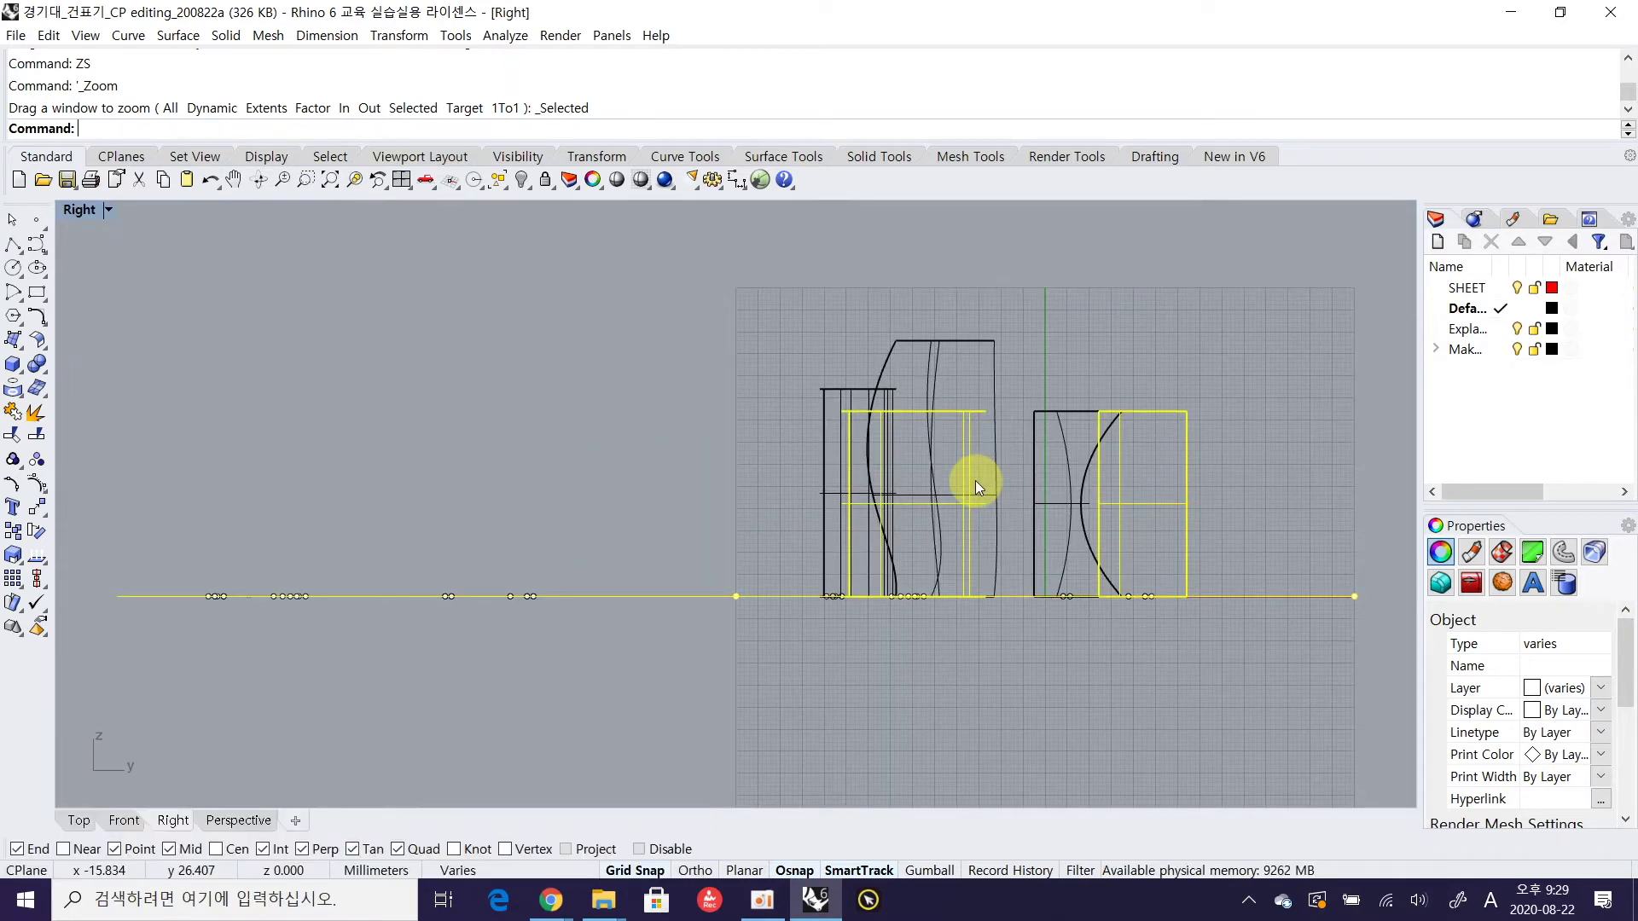
# Back in the Perspective view, clear the selection and delete the two open curves in the sheet below the ExtrudeCrv example
pyautogui.hotkey('ctrl', 'Tab')
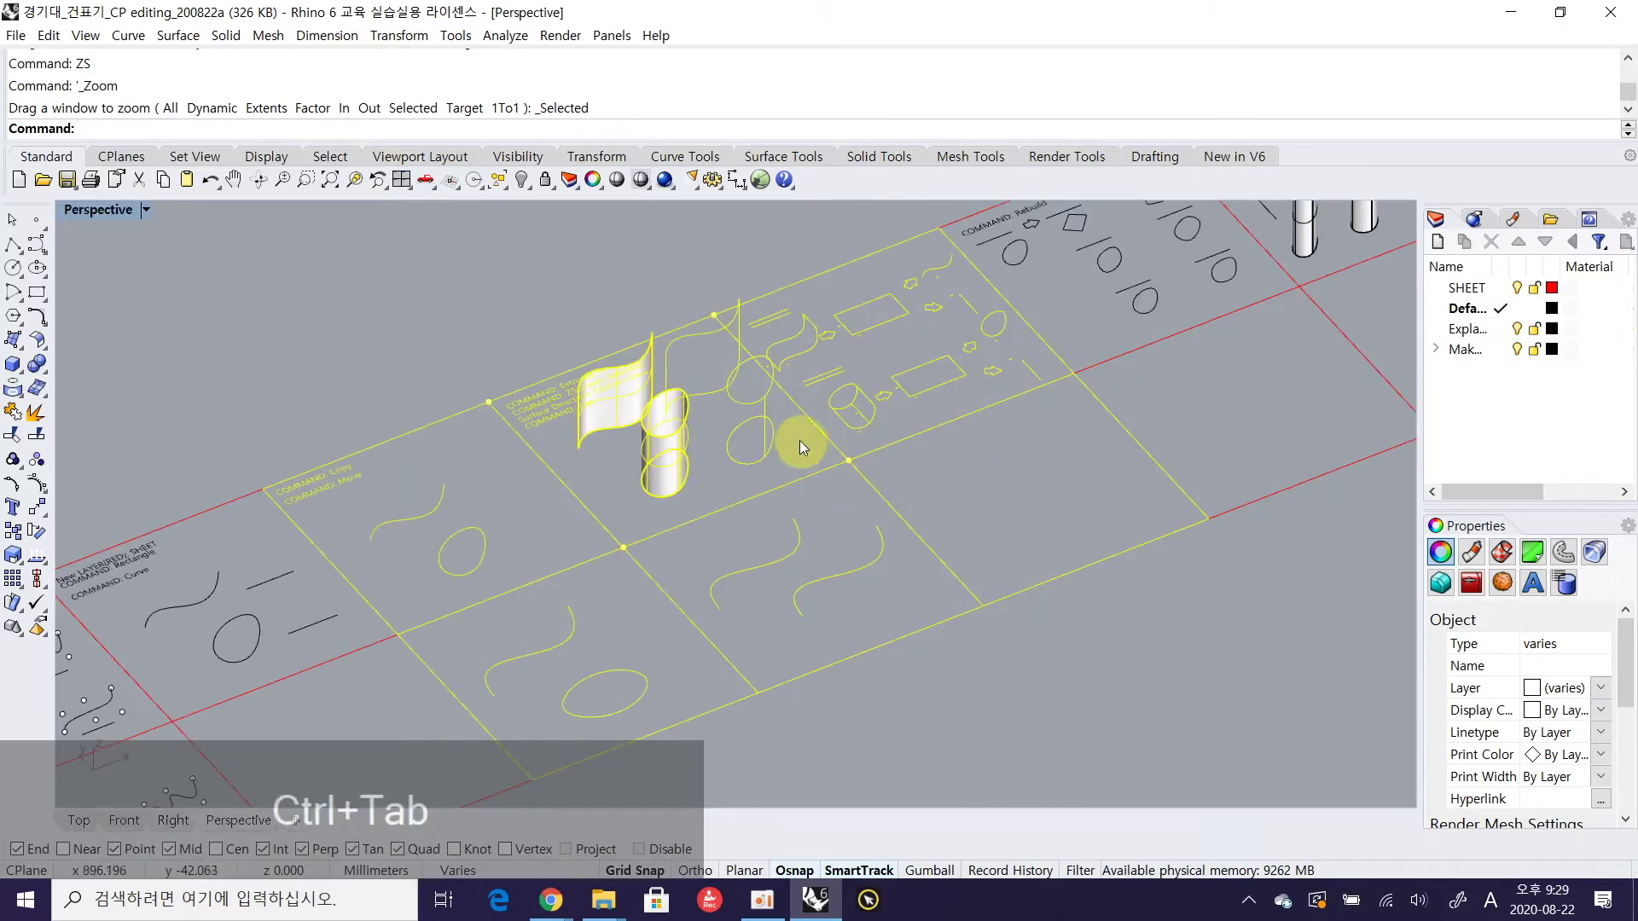
pyautogui.moveTo(748, 570); pyautogui.dragTo(762, 608, button='right')
pyautogui.moveTo(970, 460); pyautogui.dragTo(767, 410, button='right')
pyautogui.moveTo(977, 403); pyautogui.dragTo(669, 300, button='right')
pyautogui.scroll(6, 668, 300)
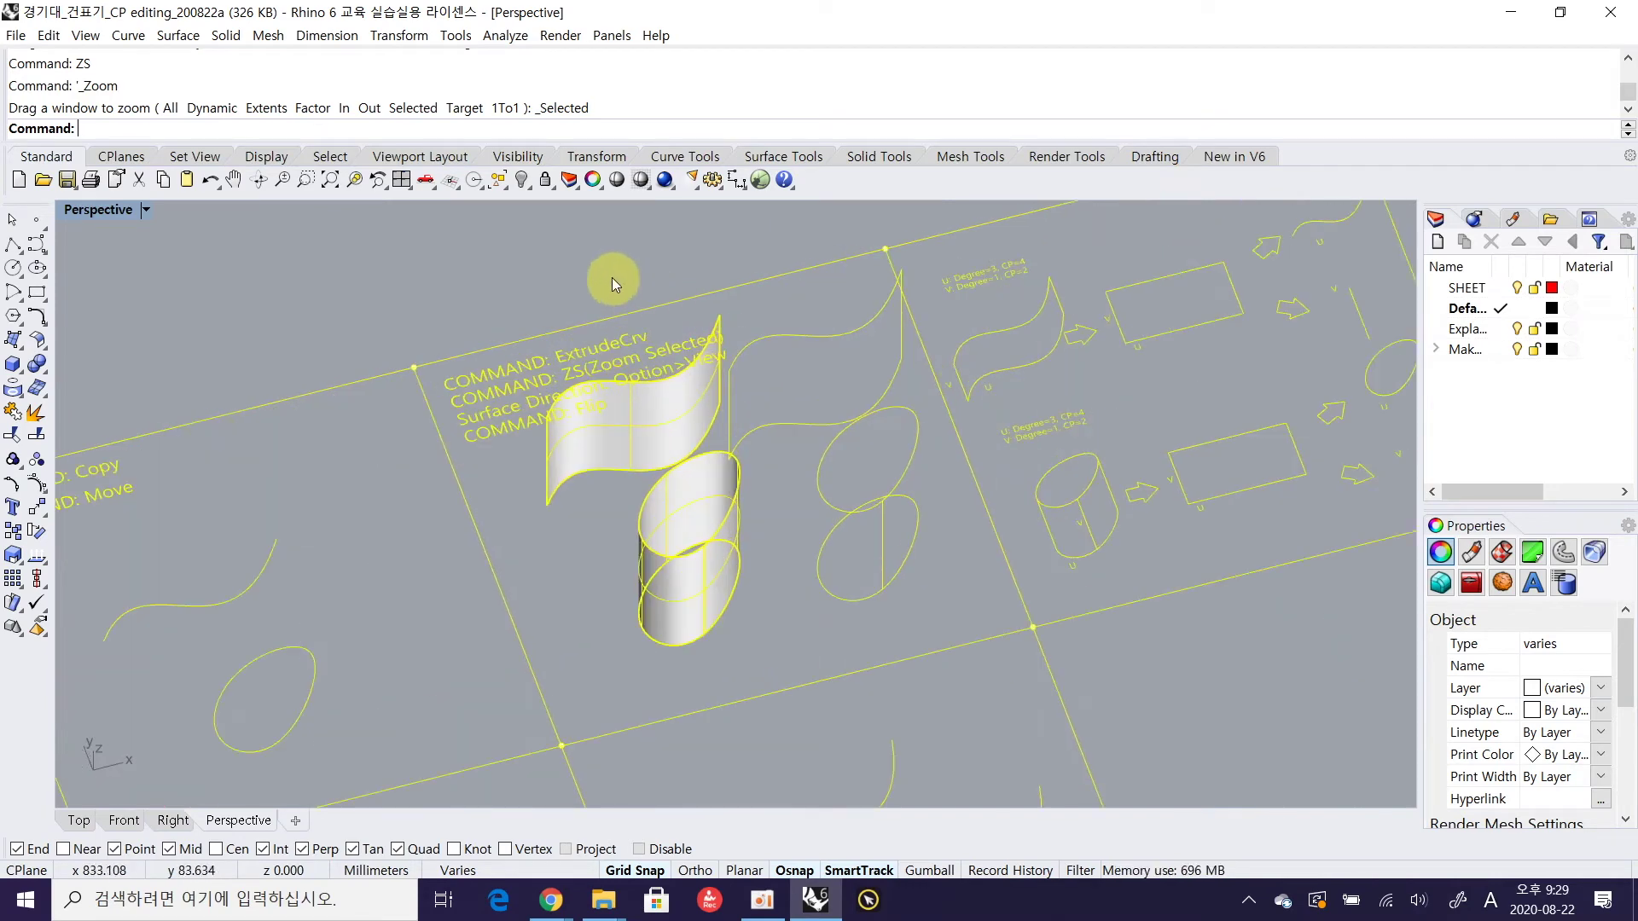
pyautogui.click(612, 278)
pyautogui.moveTo(591, 392); pyautogui.dragTo(662, 398, button='right')
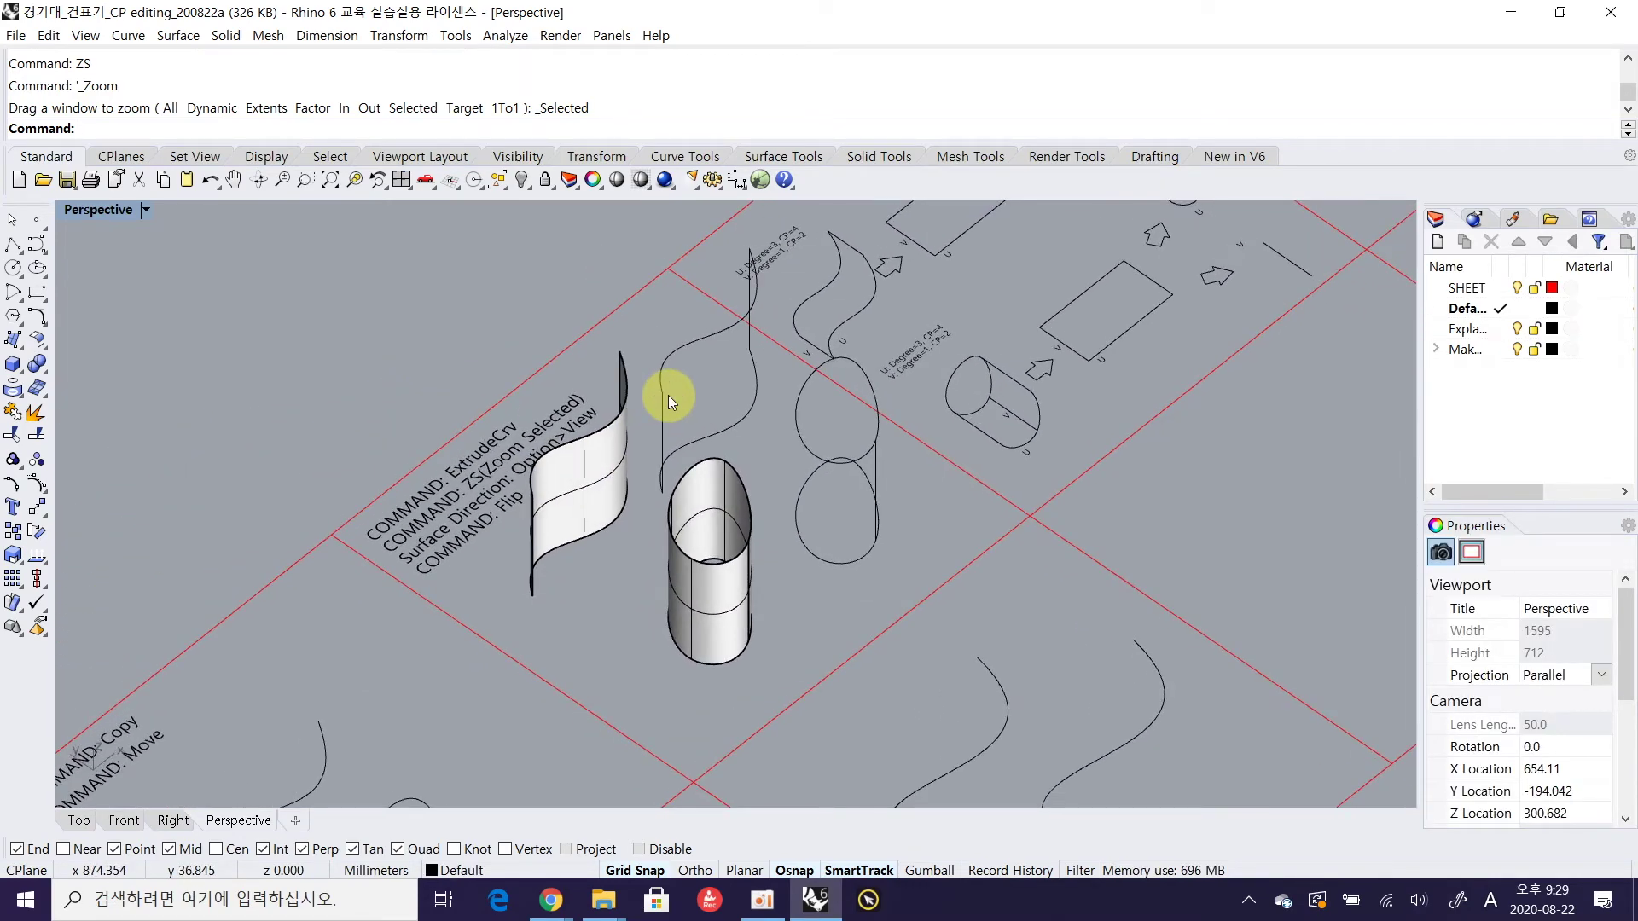
pyautogui.scroll(-1, 682, 375)
pyautogui.moveTo(1045, 726); pyautogui.dragTo(877, 646)
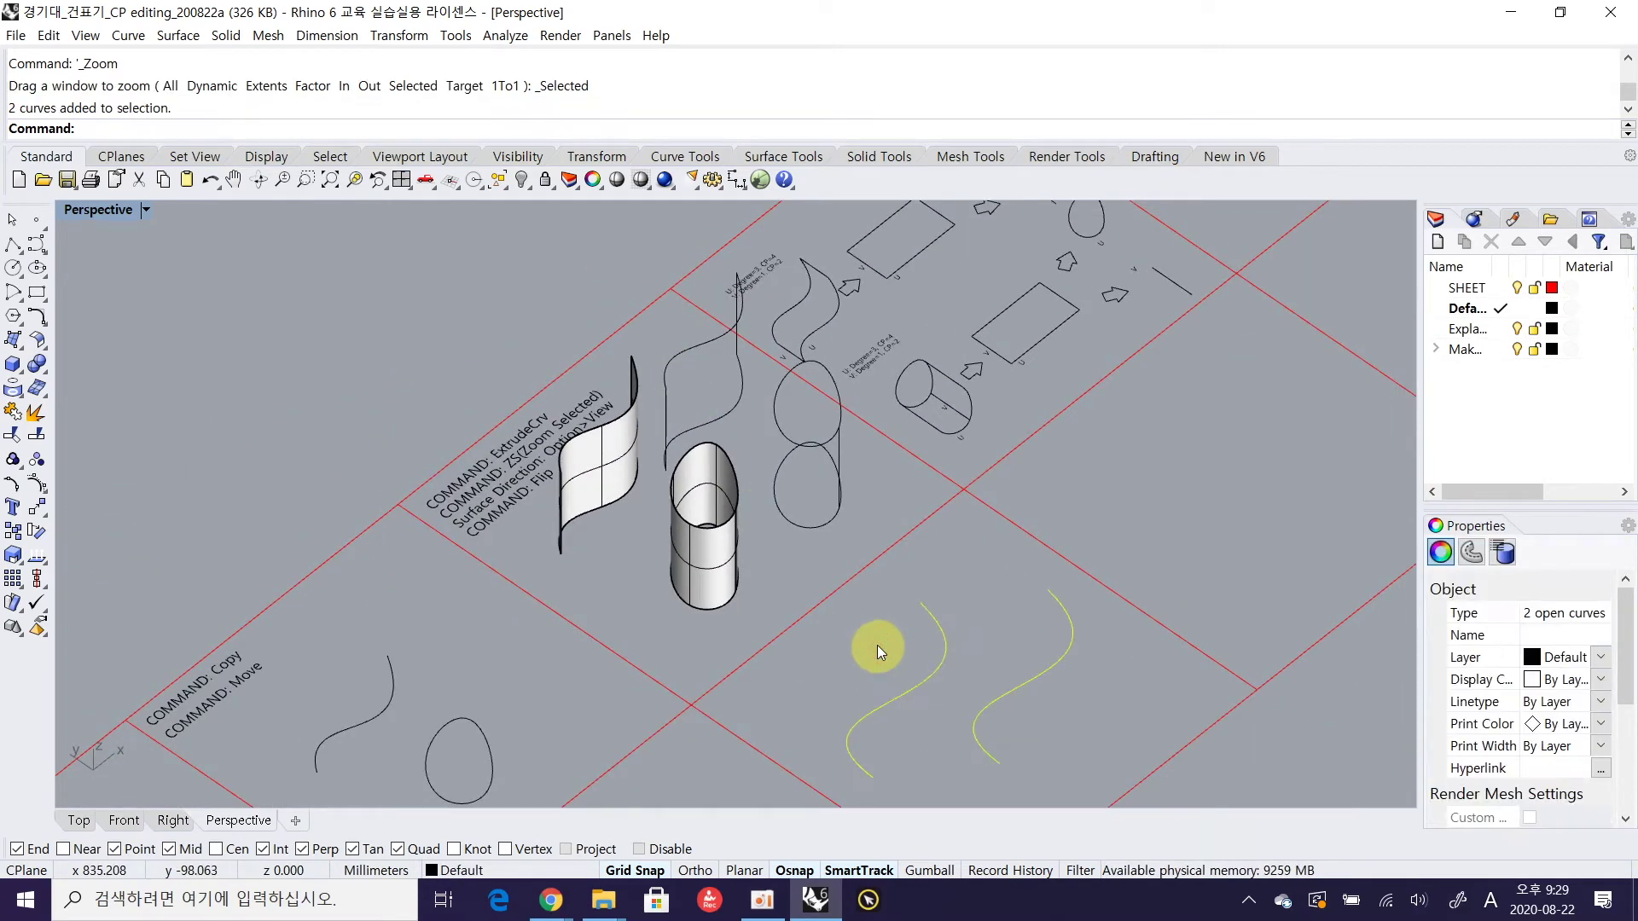
pyautogui.press('Delete')
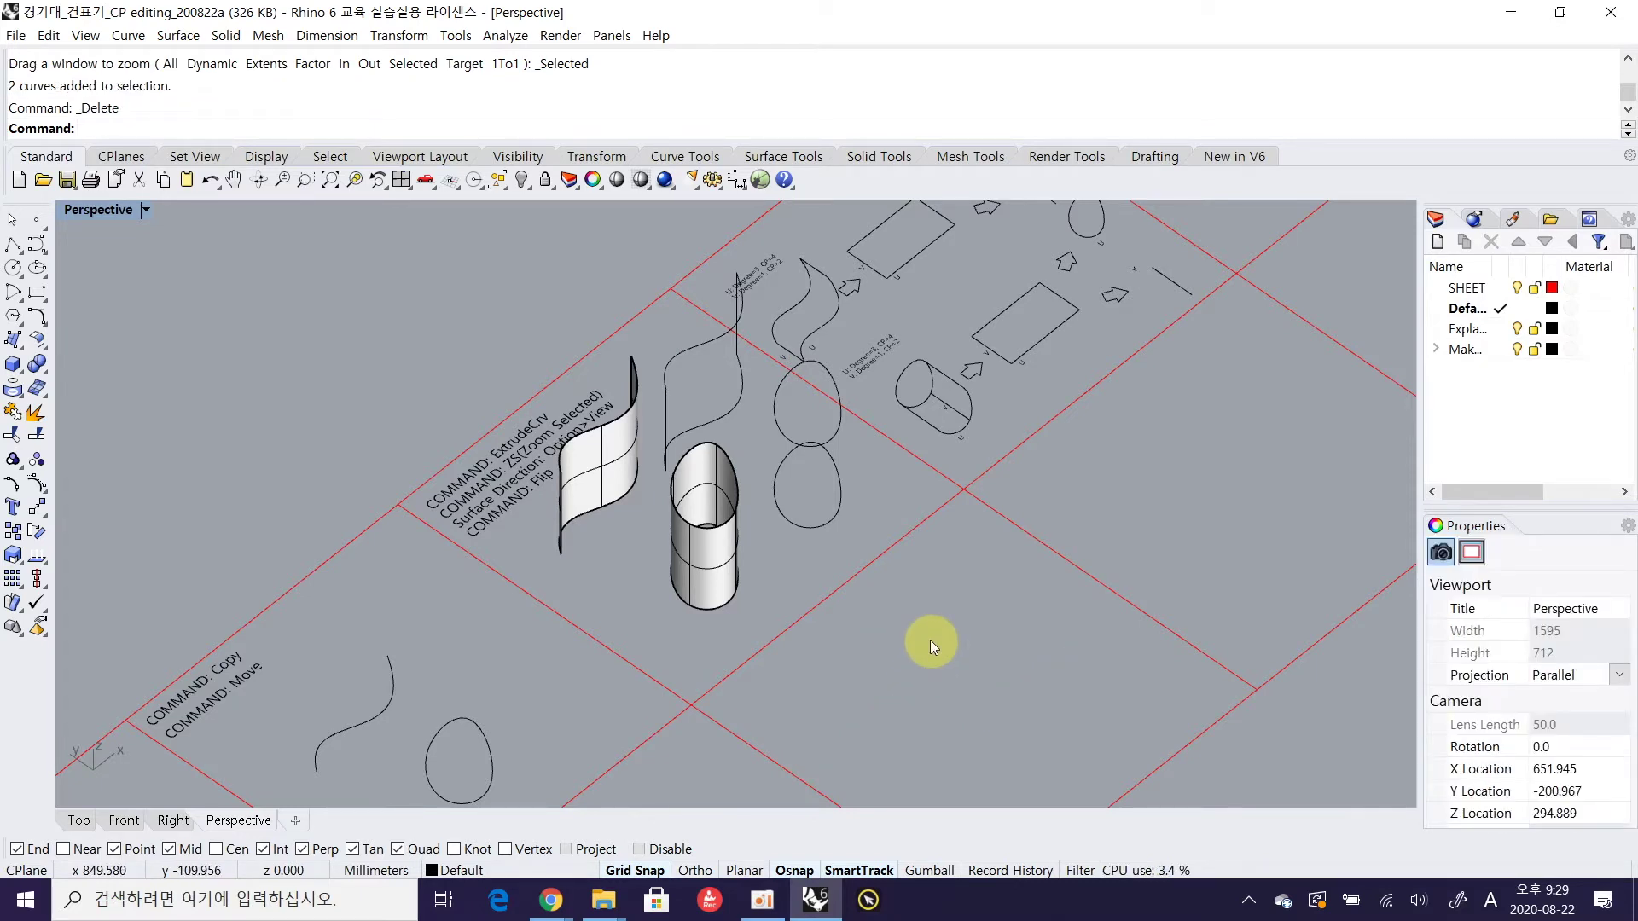
# Select the base curves of the example's wavy surface and closed tube, choosing the curves rather than the surfaces
pyautogui.moveTo(770, 578); pyautogui.dragTo(776, 580, button='right')
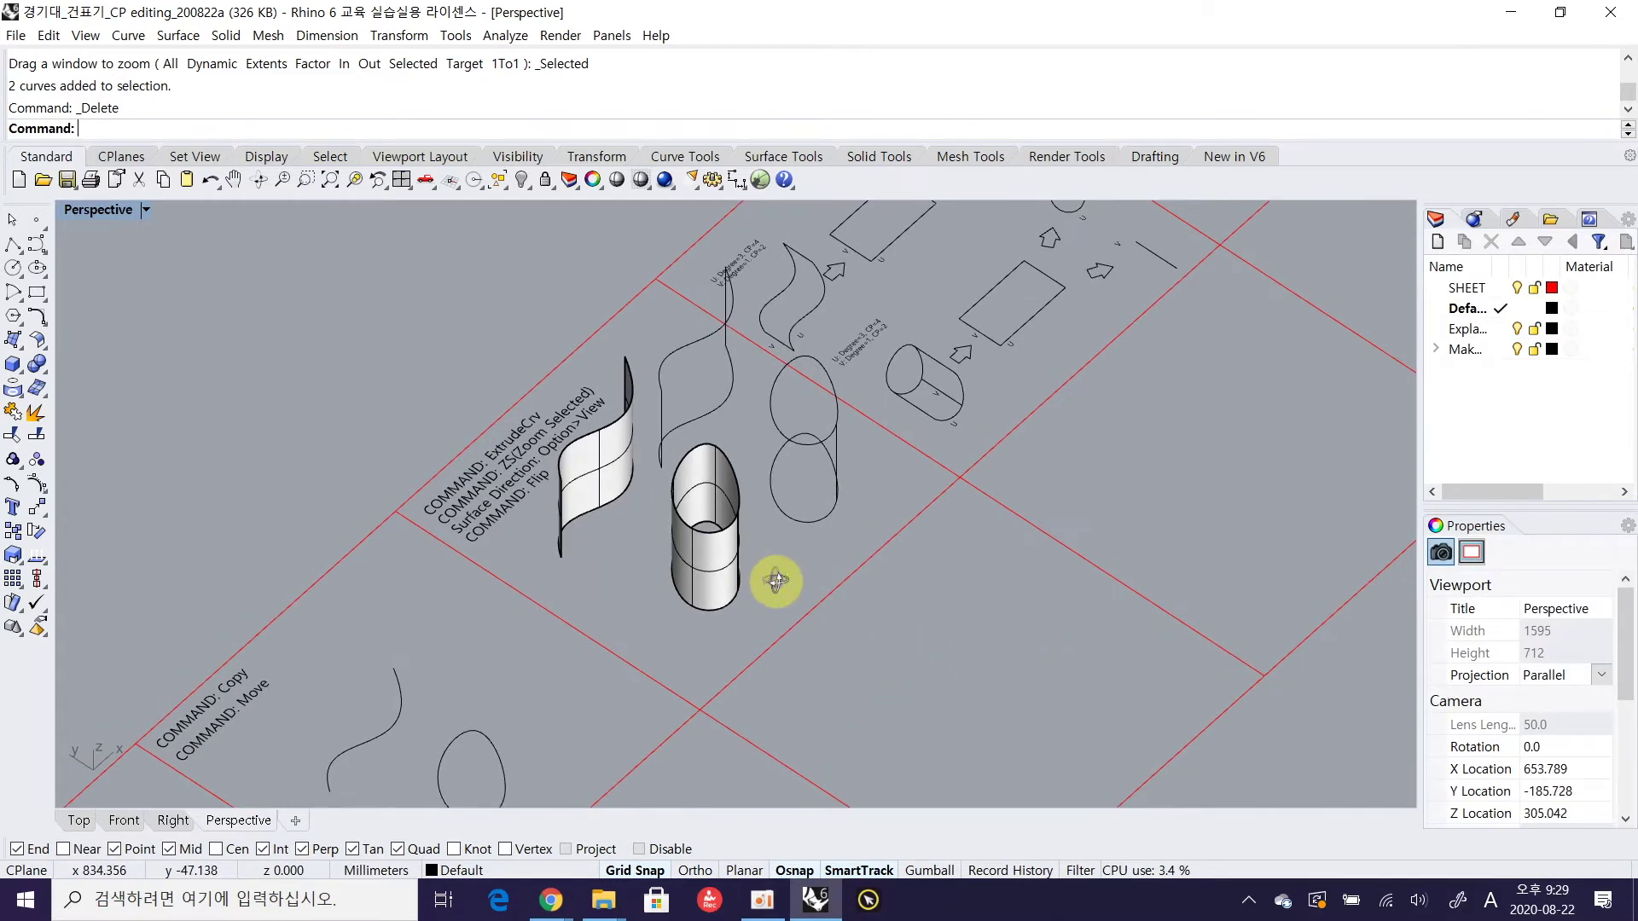
pyautogui.keyDown('shift'); pyautogui.moveTo(874, 643); pyautogui.dragTo(503, 423, button='right'); pyautogui.keyUp('shift')
pyautogui.click(464, 418)
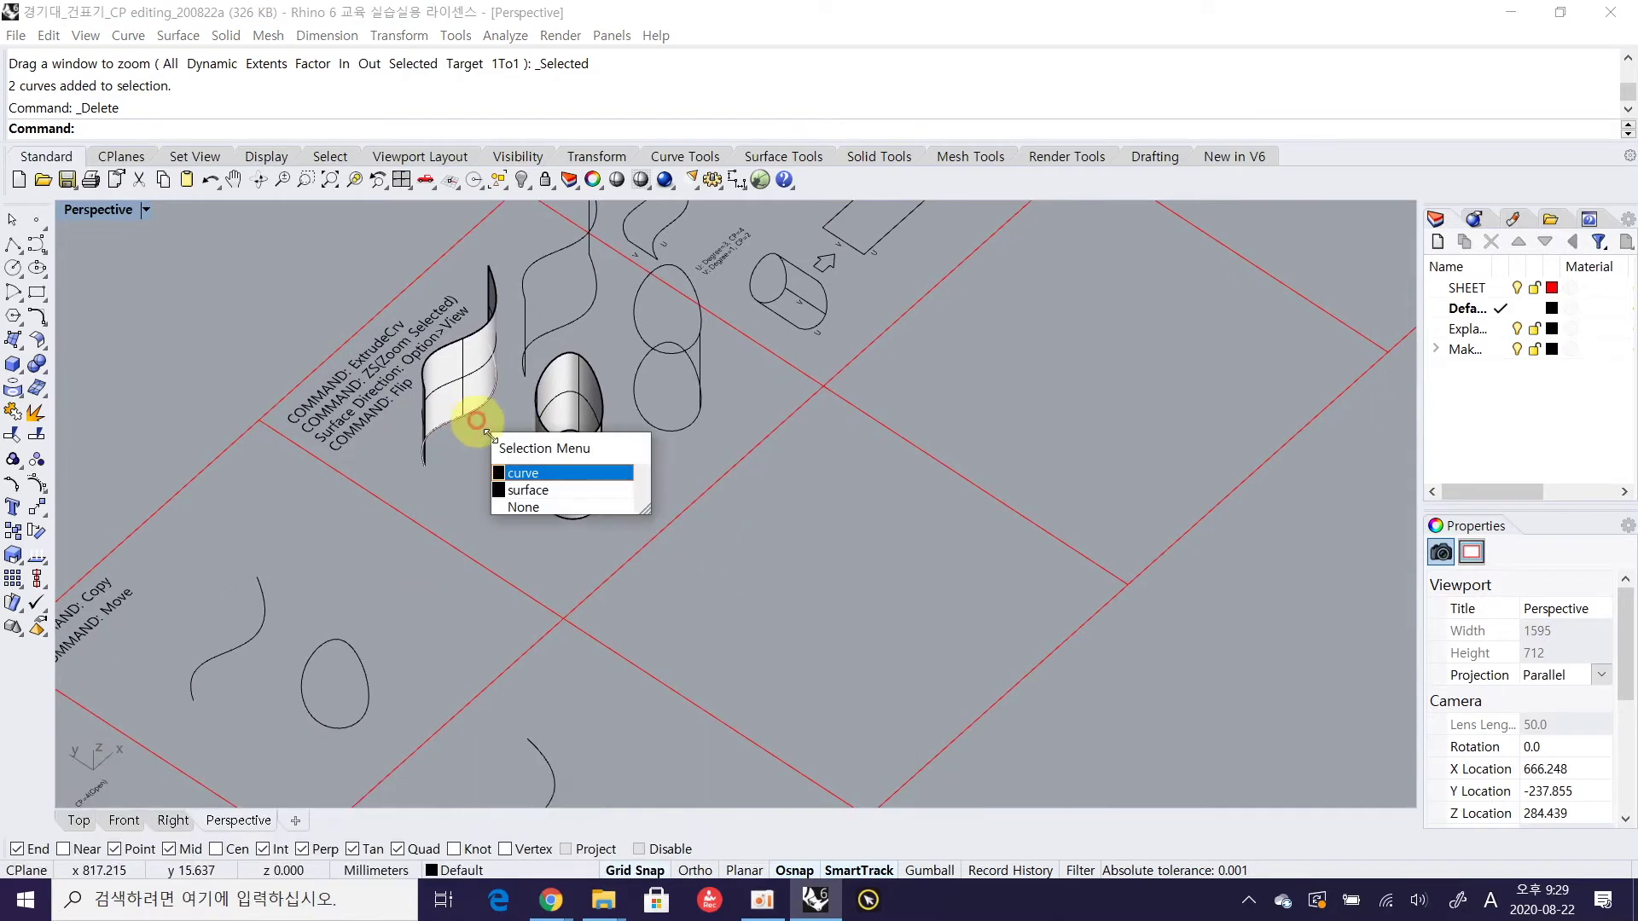
pyautogui.click(521, 468)
pyautogui.keyDown('shift'); pyautogui.click(664, 572); pyautogui.keyUp('shift')
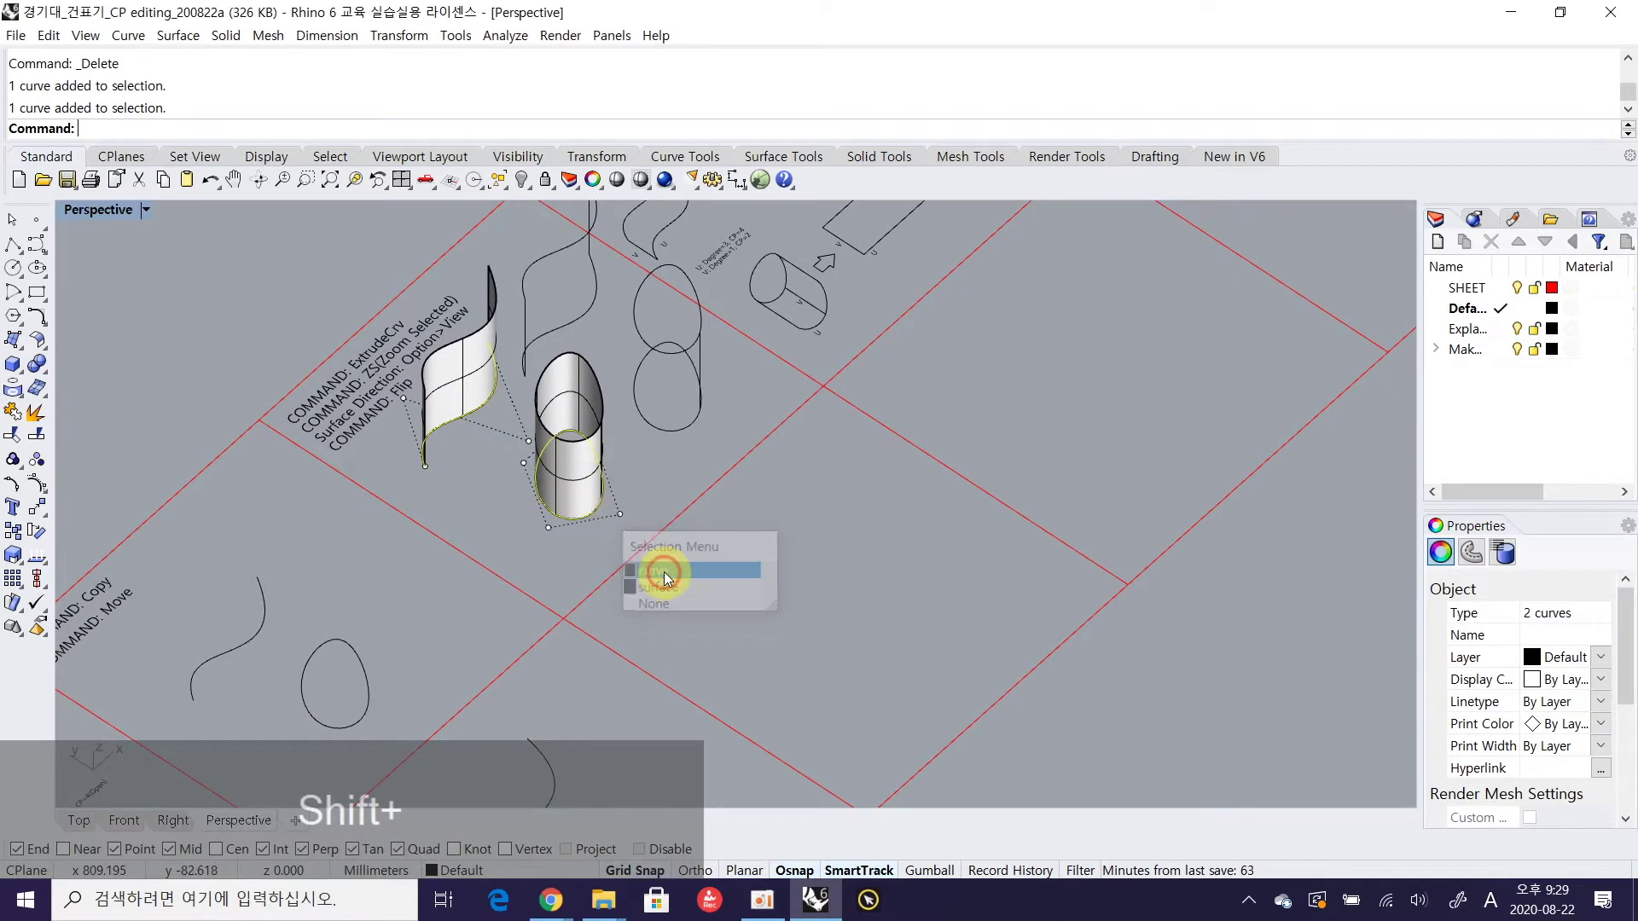
pyautogui.write('CommandHistory')
pyautogui.press('space')
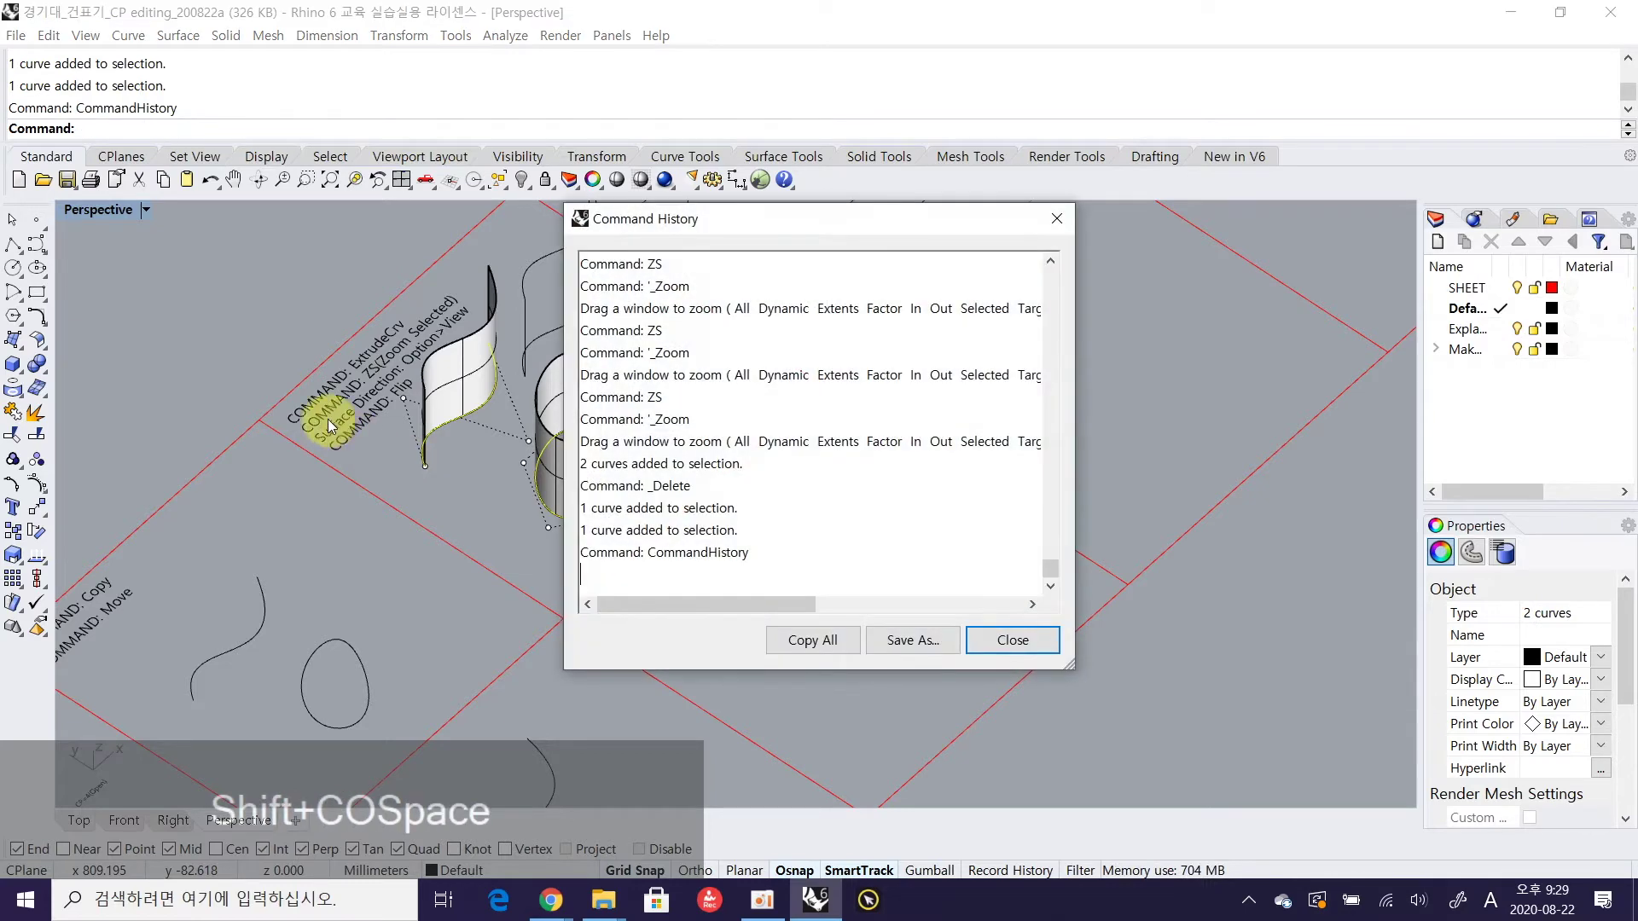
pyautogui.click(1000, 648)
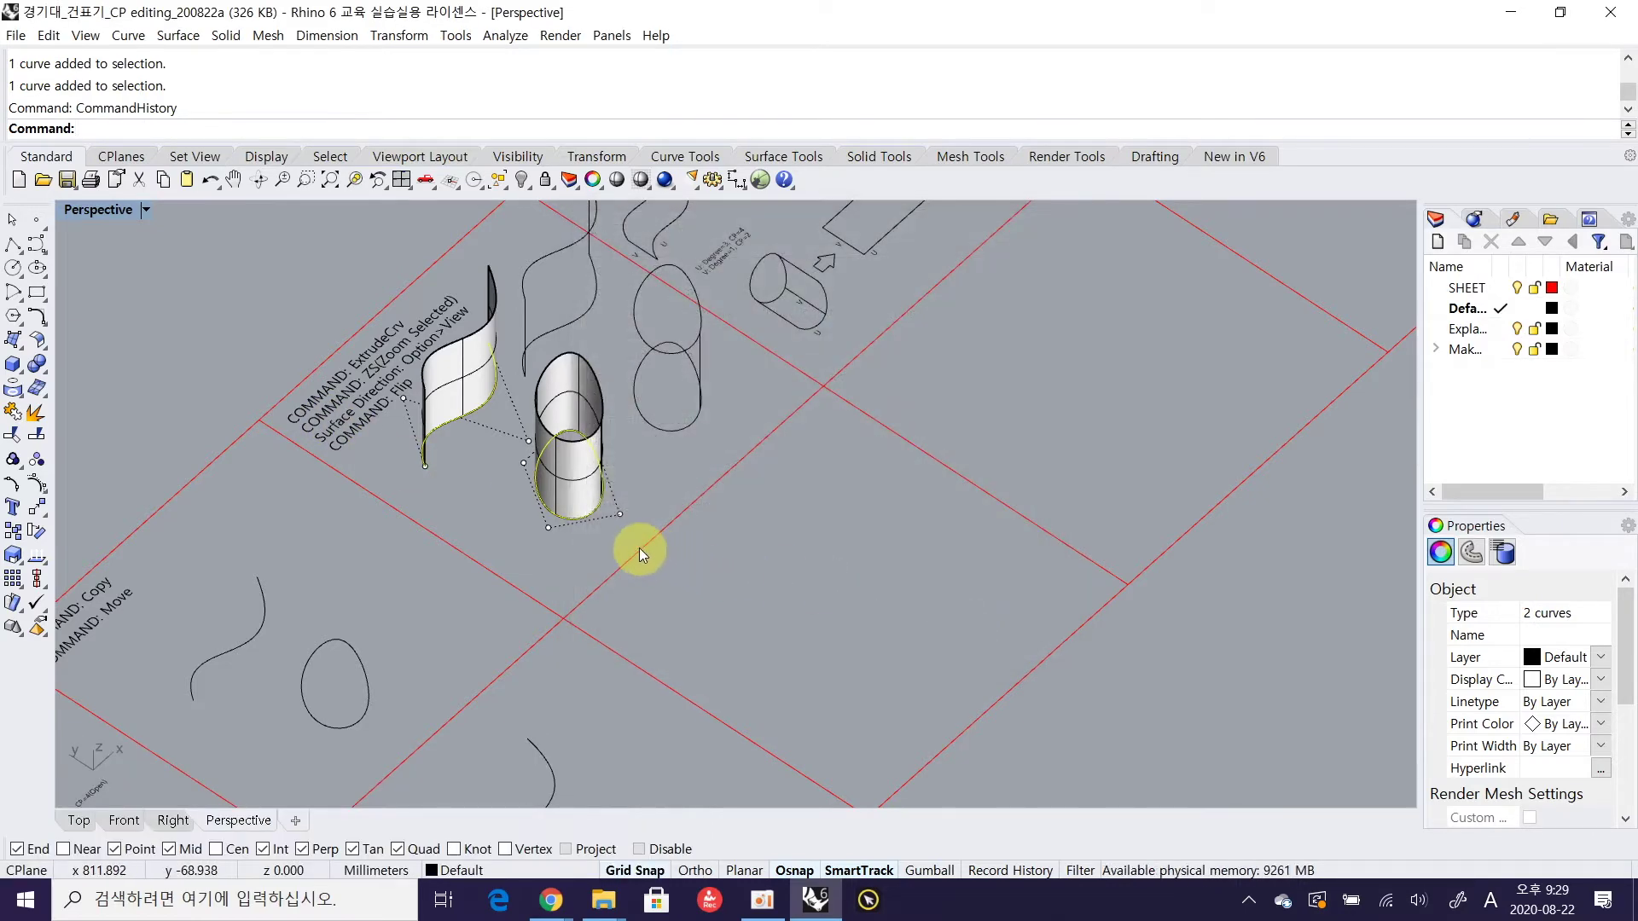
# Copy the two base curves into the sheet below, from the example sheet's upper-left corner to its lower-left corner
pyautogui.click(14, 533)
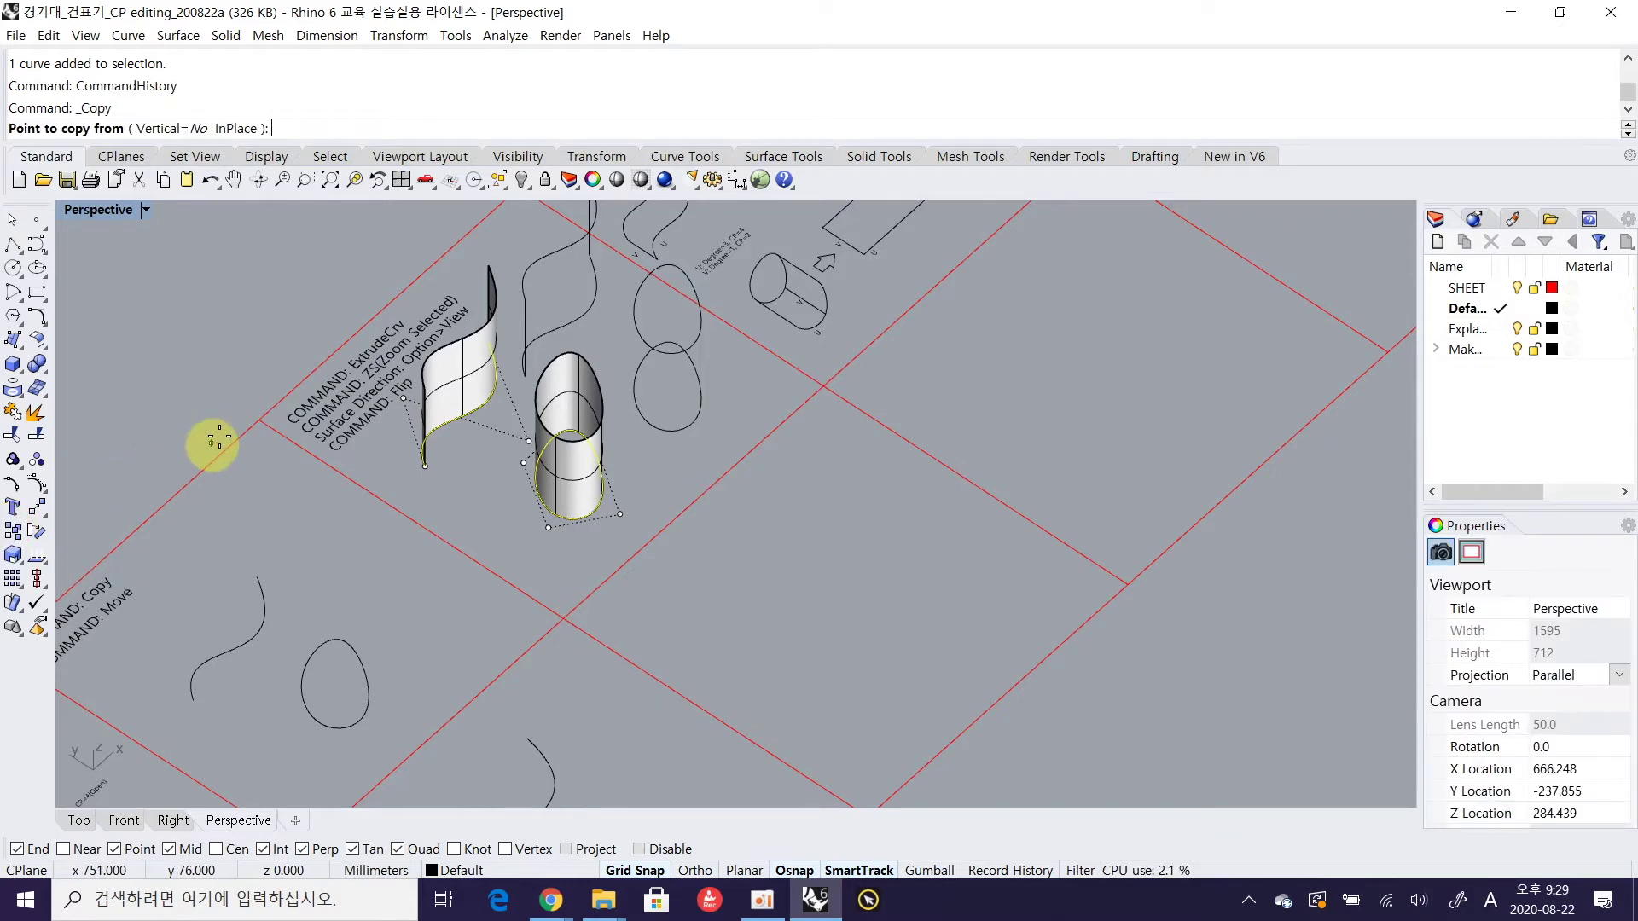
pyautogui.click(260, 419)
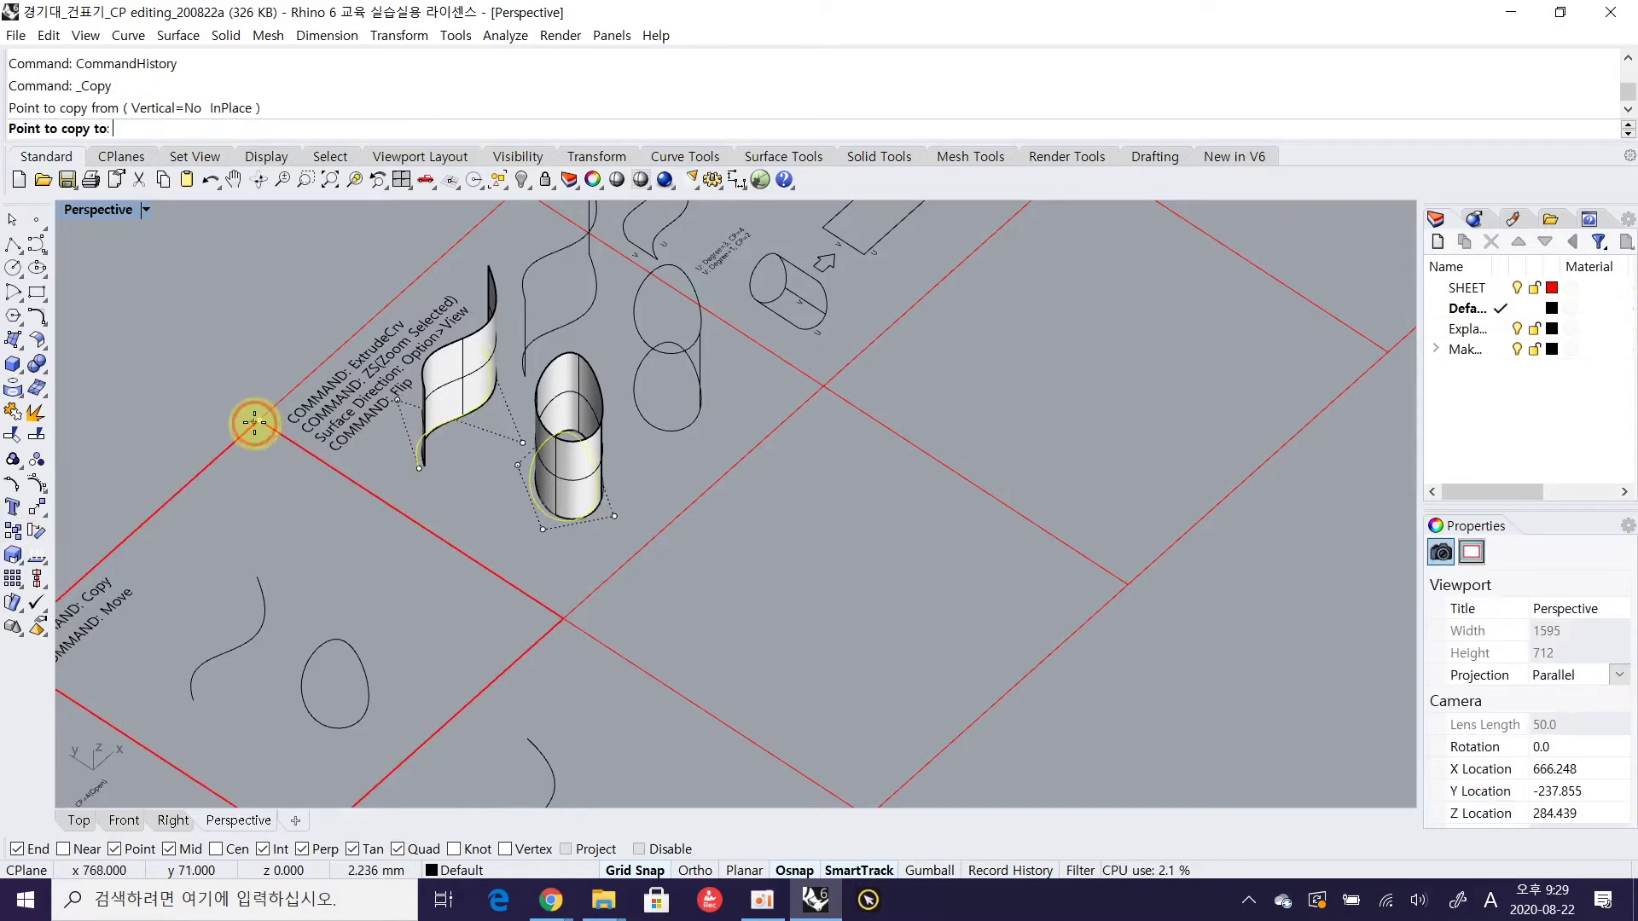
pyautogui.click(559, 619)
pyautogui.press('Escape')
pyautogui.moveTo(879, 642); pyautogui.dragTo(723, 604, button='right')
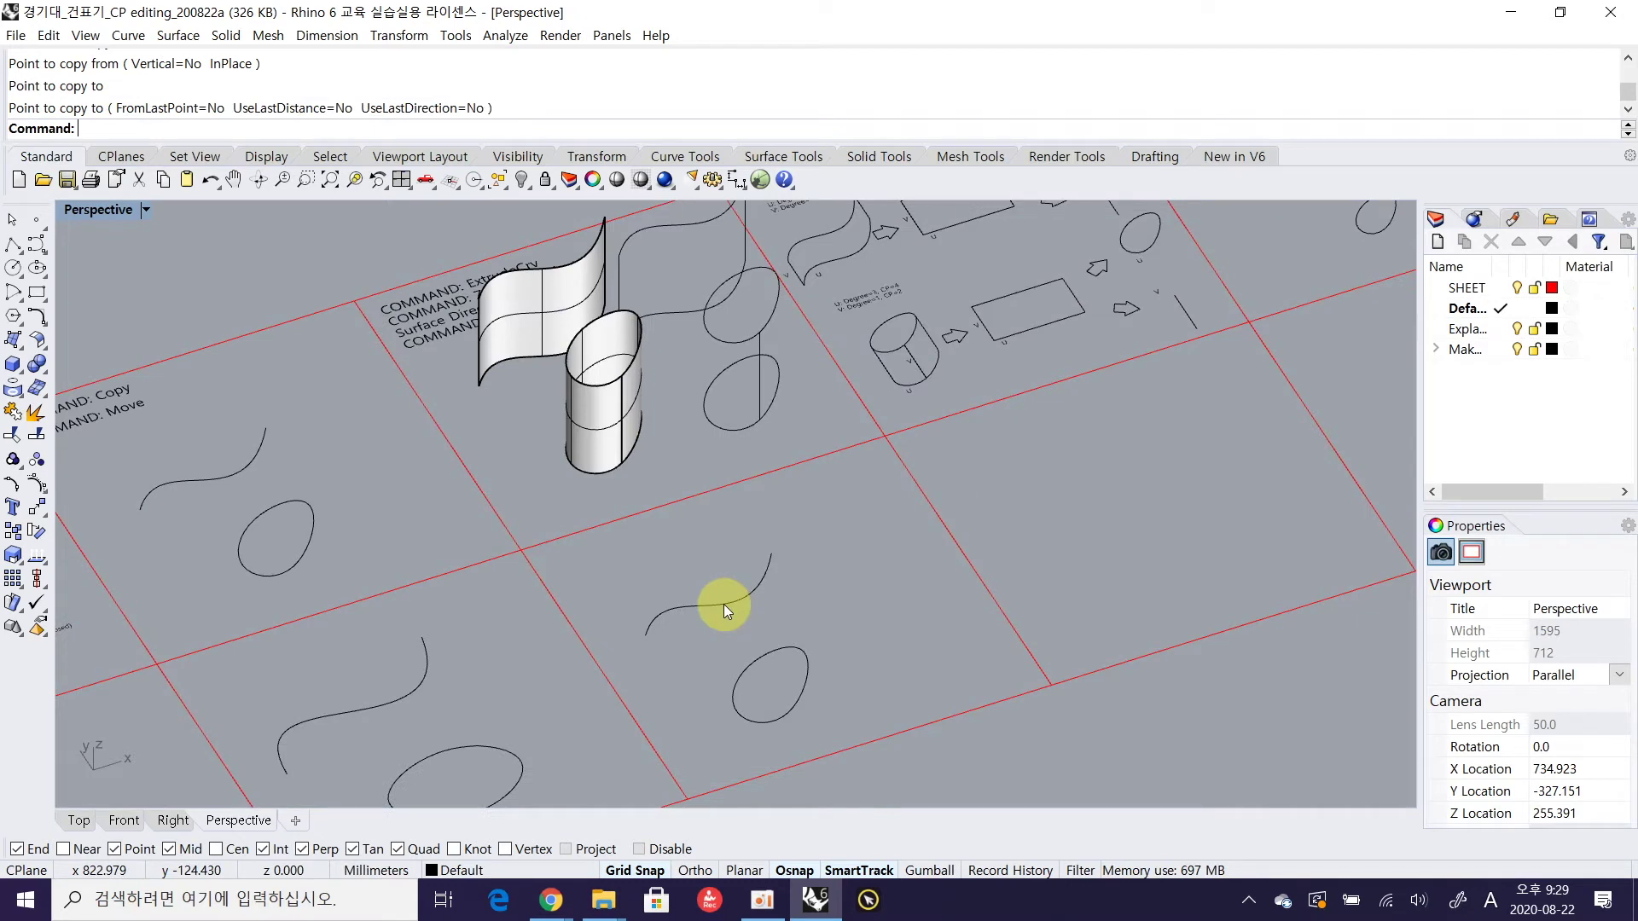
# Extrude the copied open curve vertically about 61 mm into a surface with ExtrudeCrv, then clear the selection
pyautogui.click(674, 607)
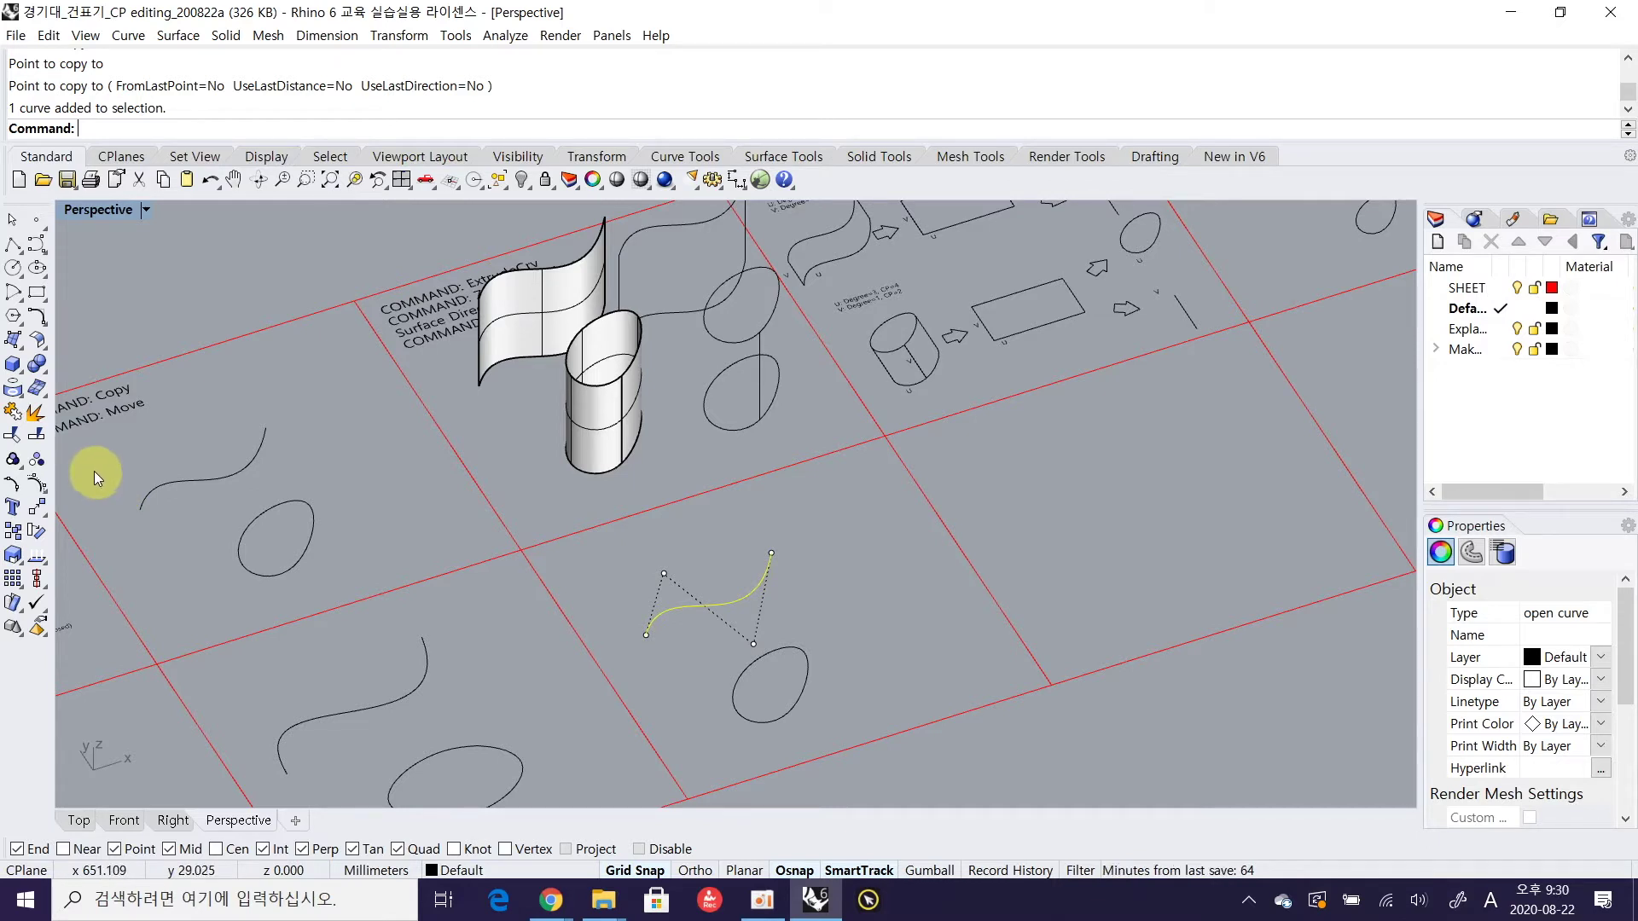
pyautogui.click(19, 341)
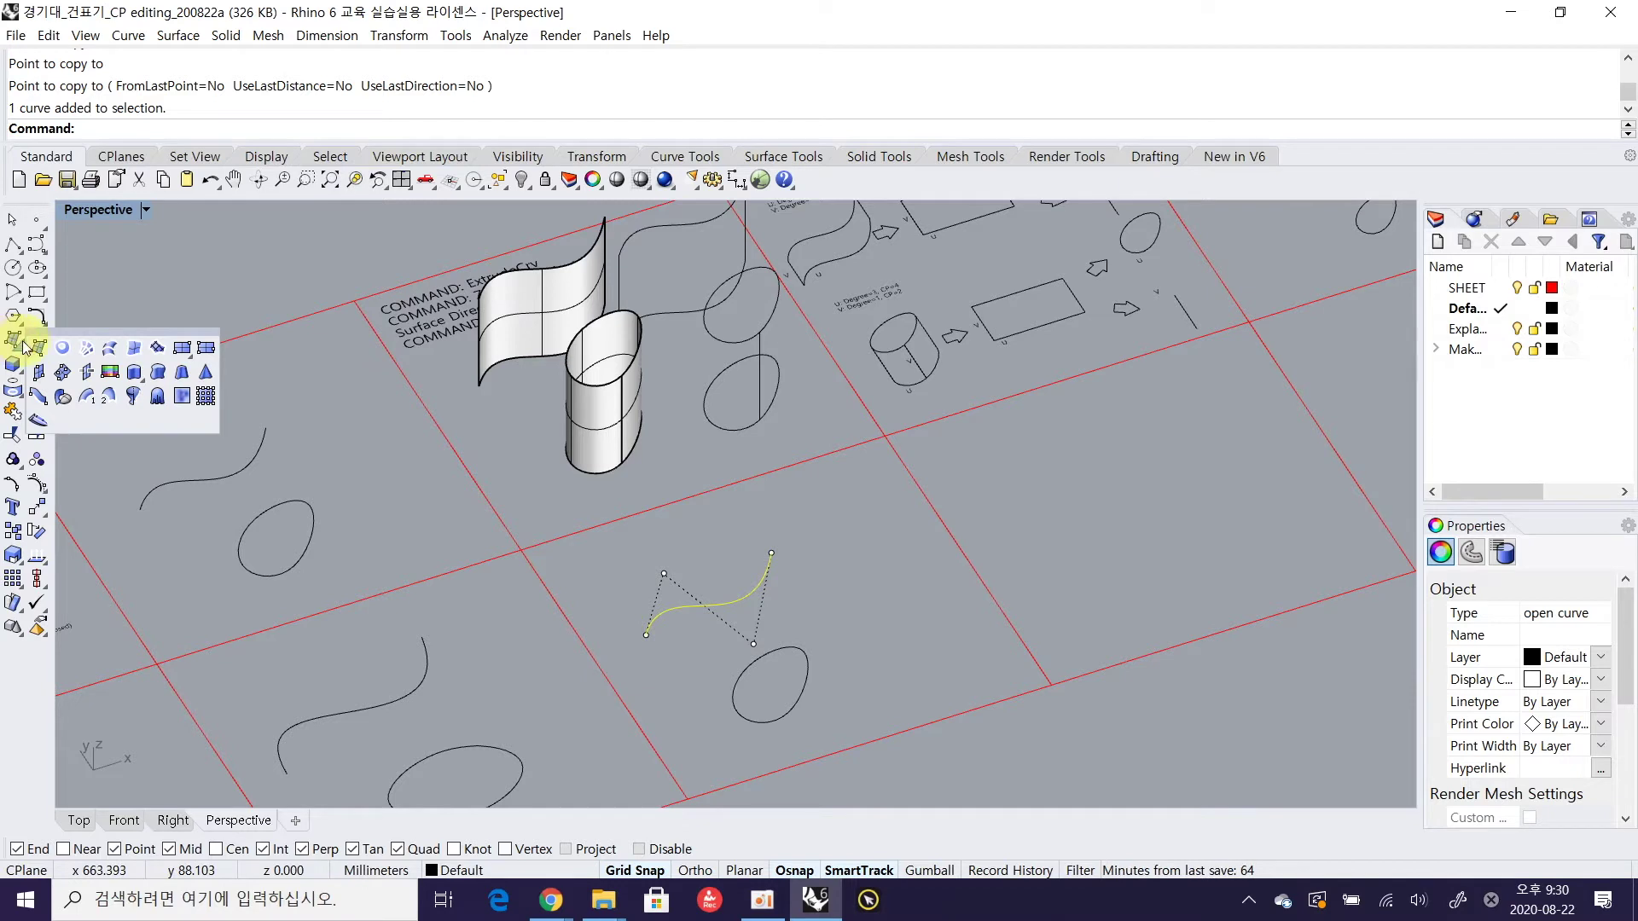
pyautogui.click(133, 375)
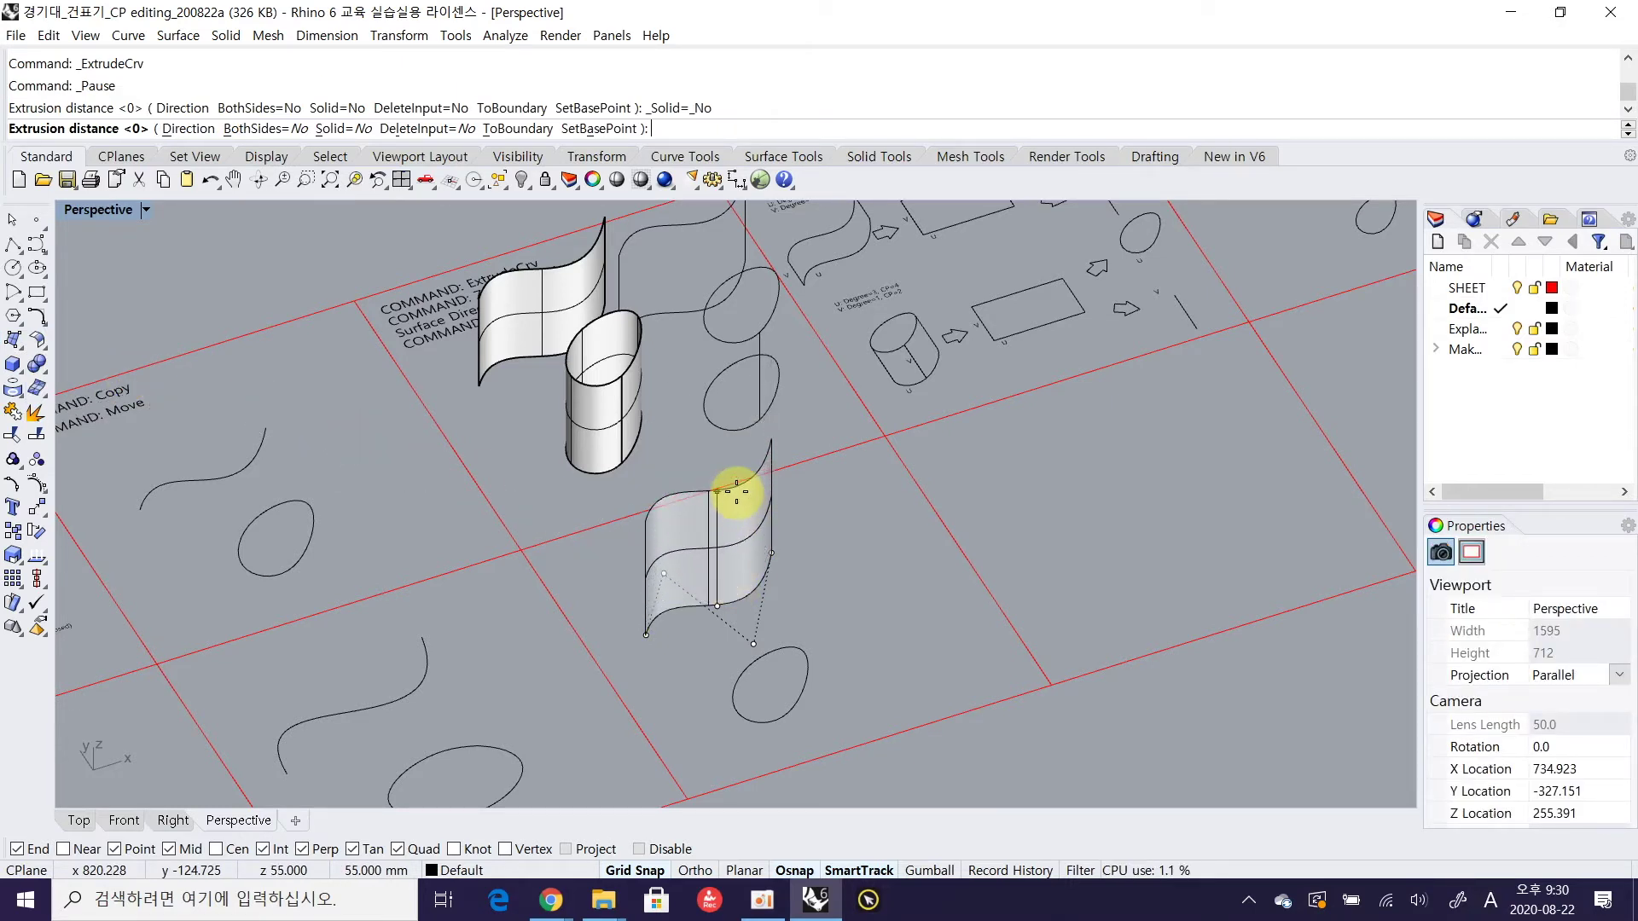
pyautogui.click(735, 490)
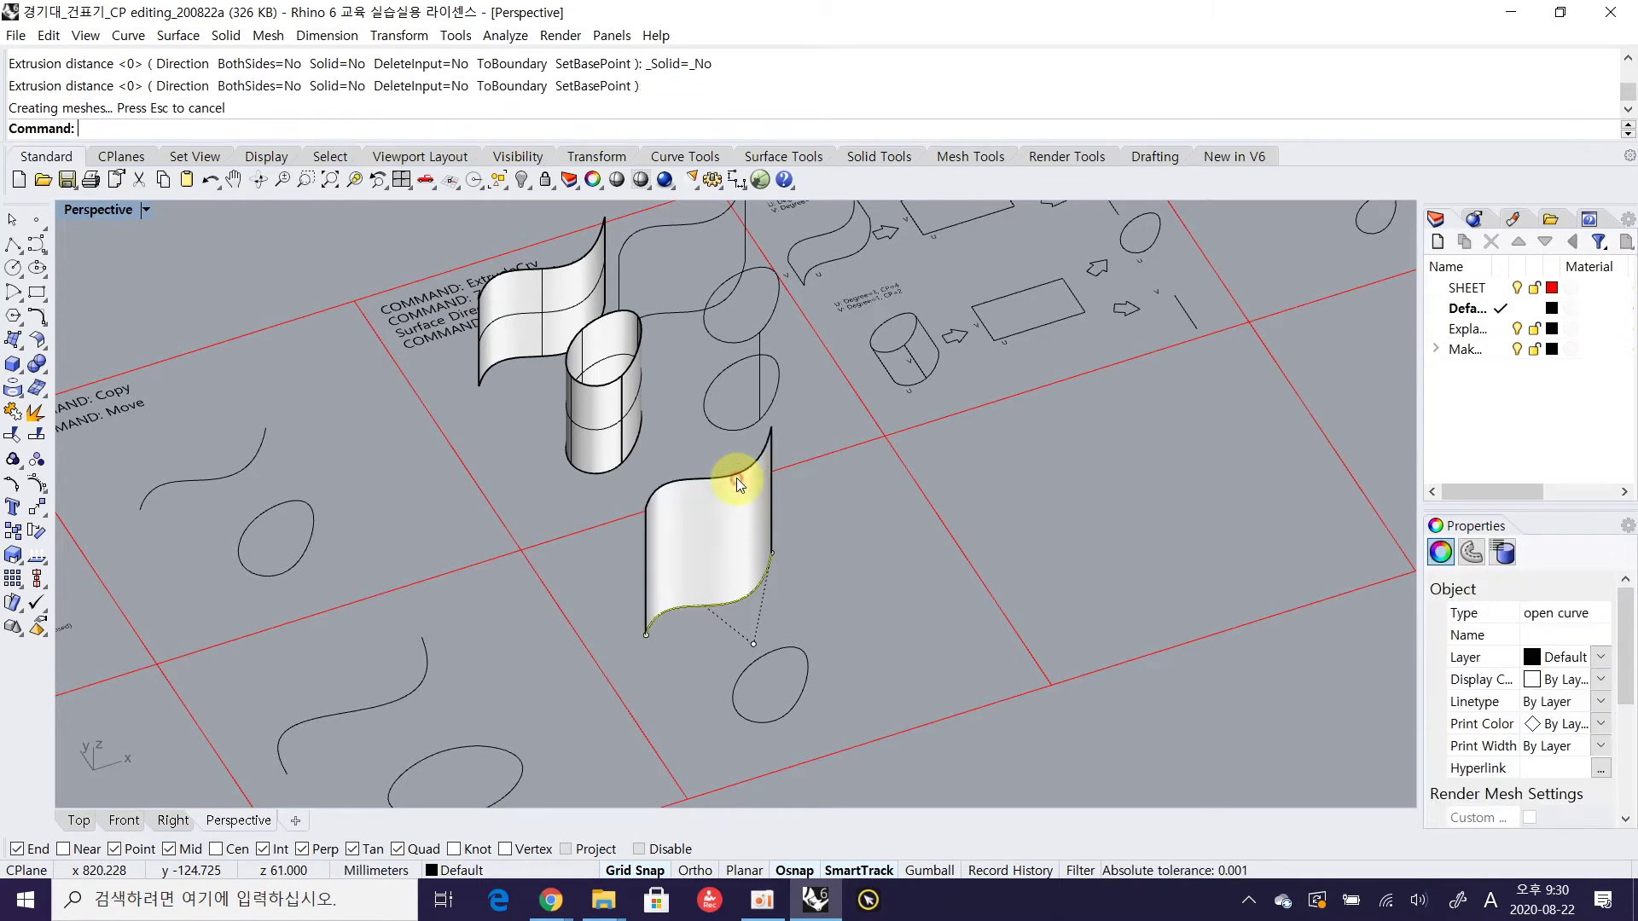
pyautogui.click(812, 606)
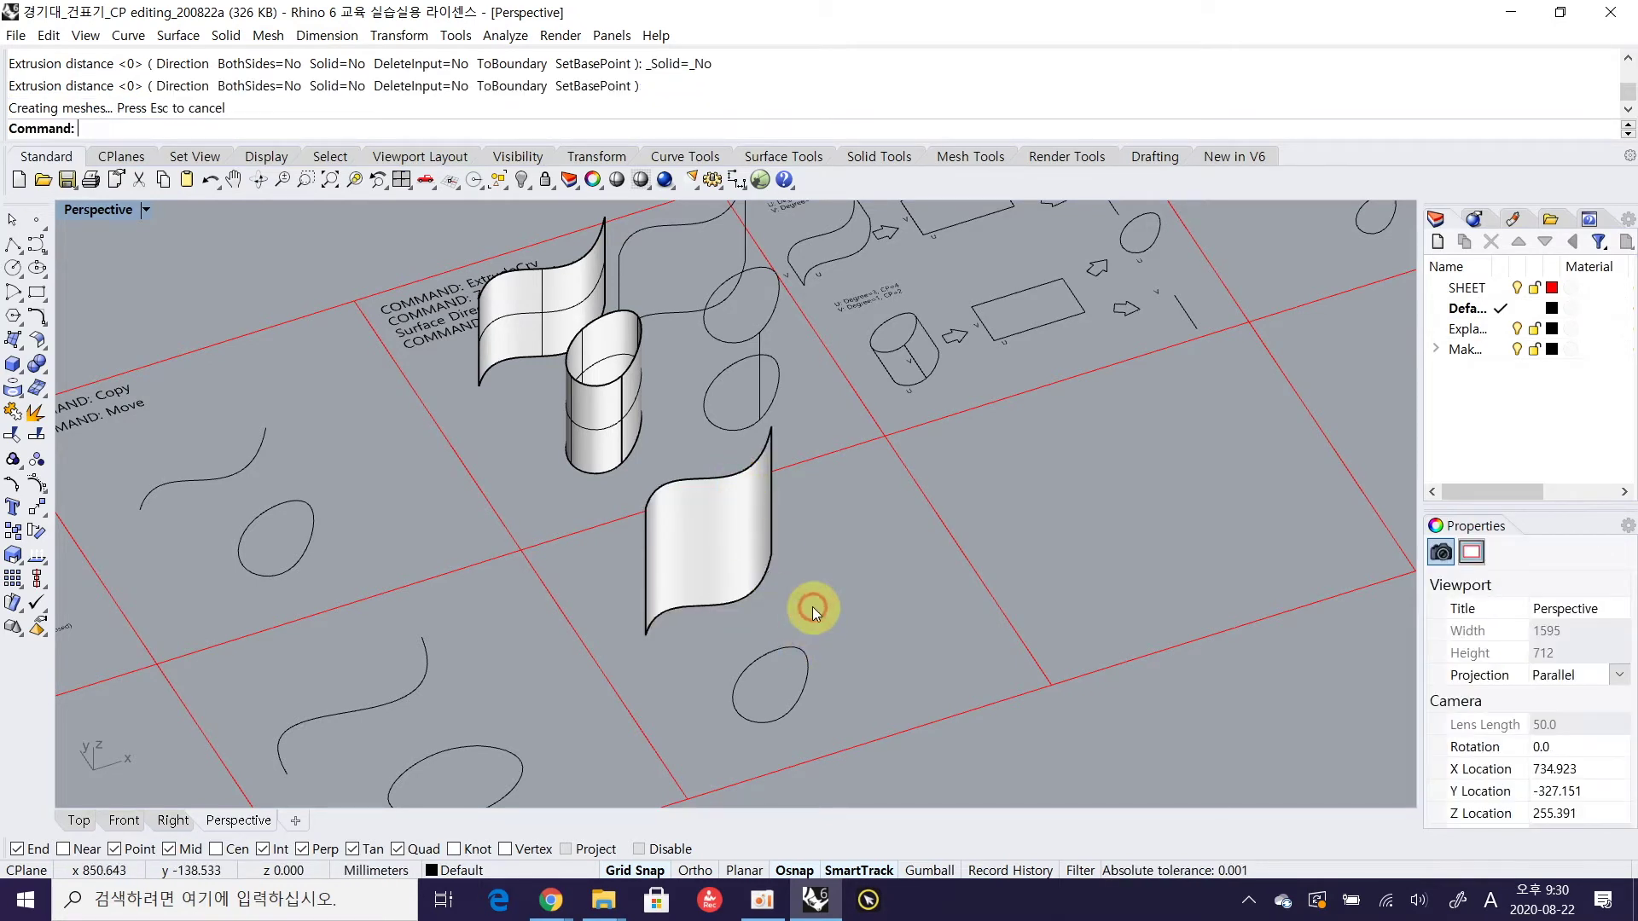
# Extrude the copied closed curve 50 mm into an open-ended tube with Solid=No, then clear the selection
pyautogui.click(791, 643)
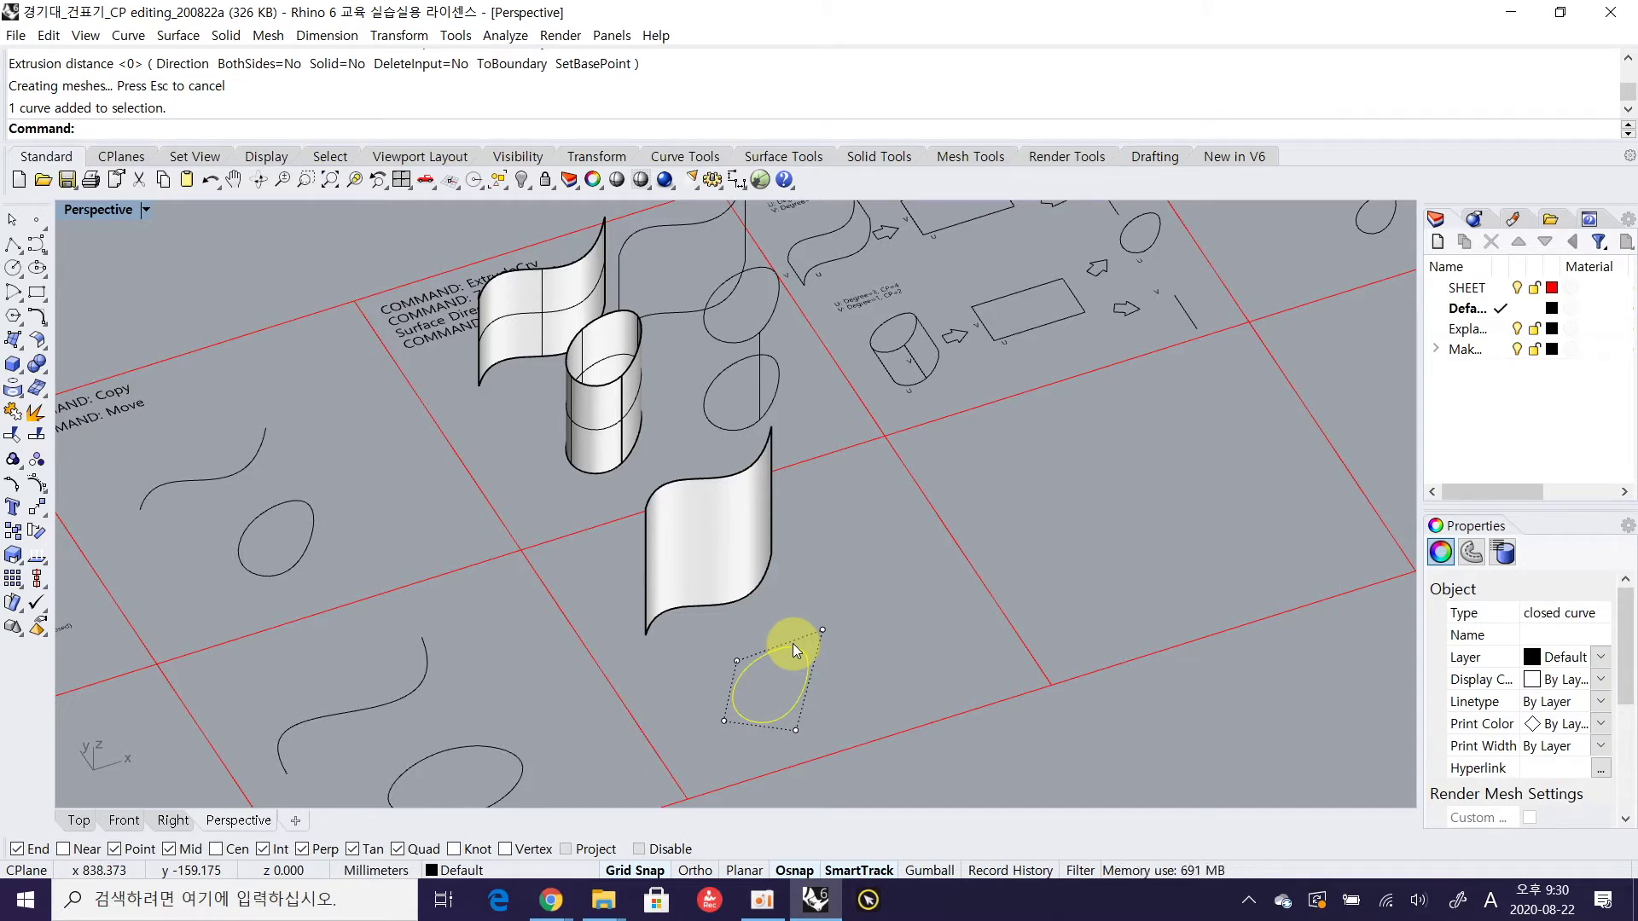
pyautogui.rightClick(792, 643)
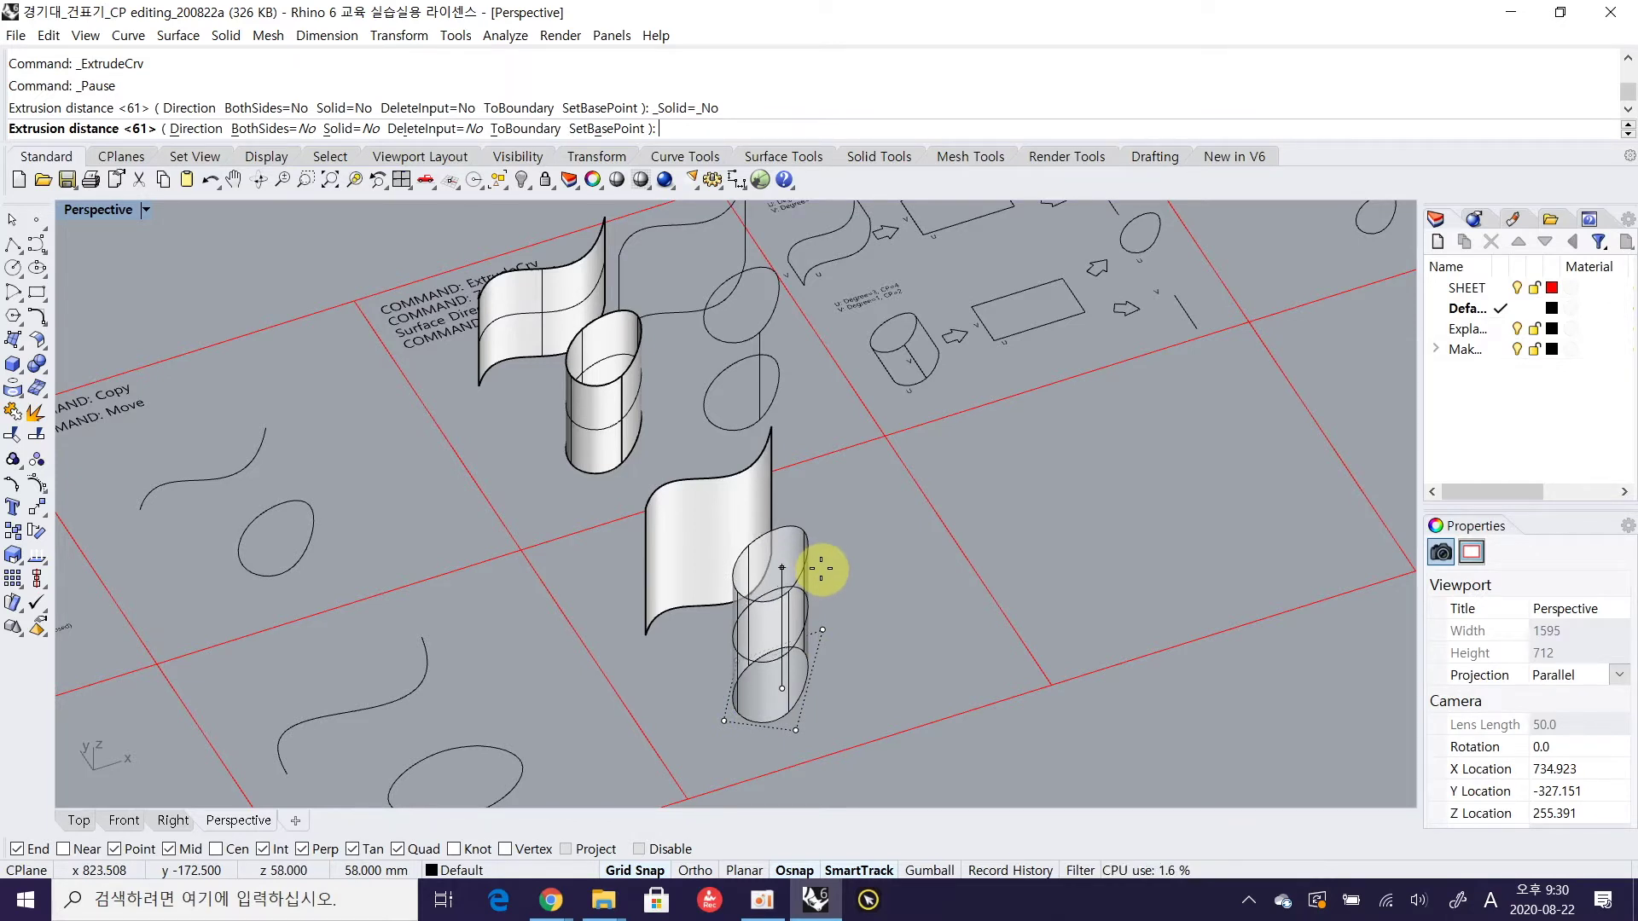
pyautogui.write('50')
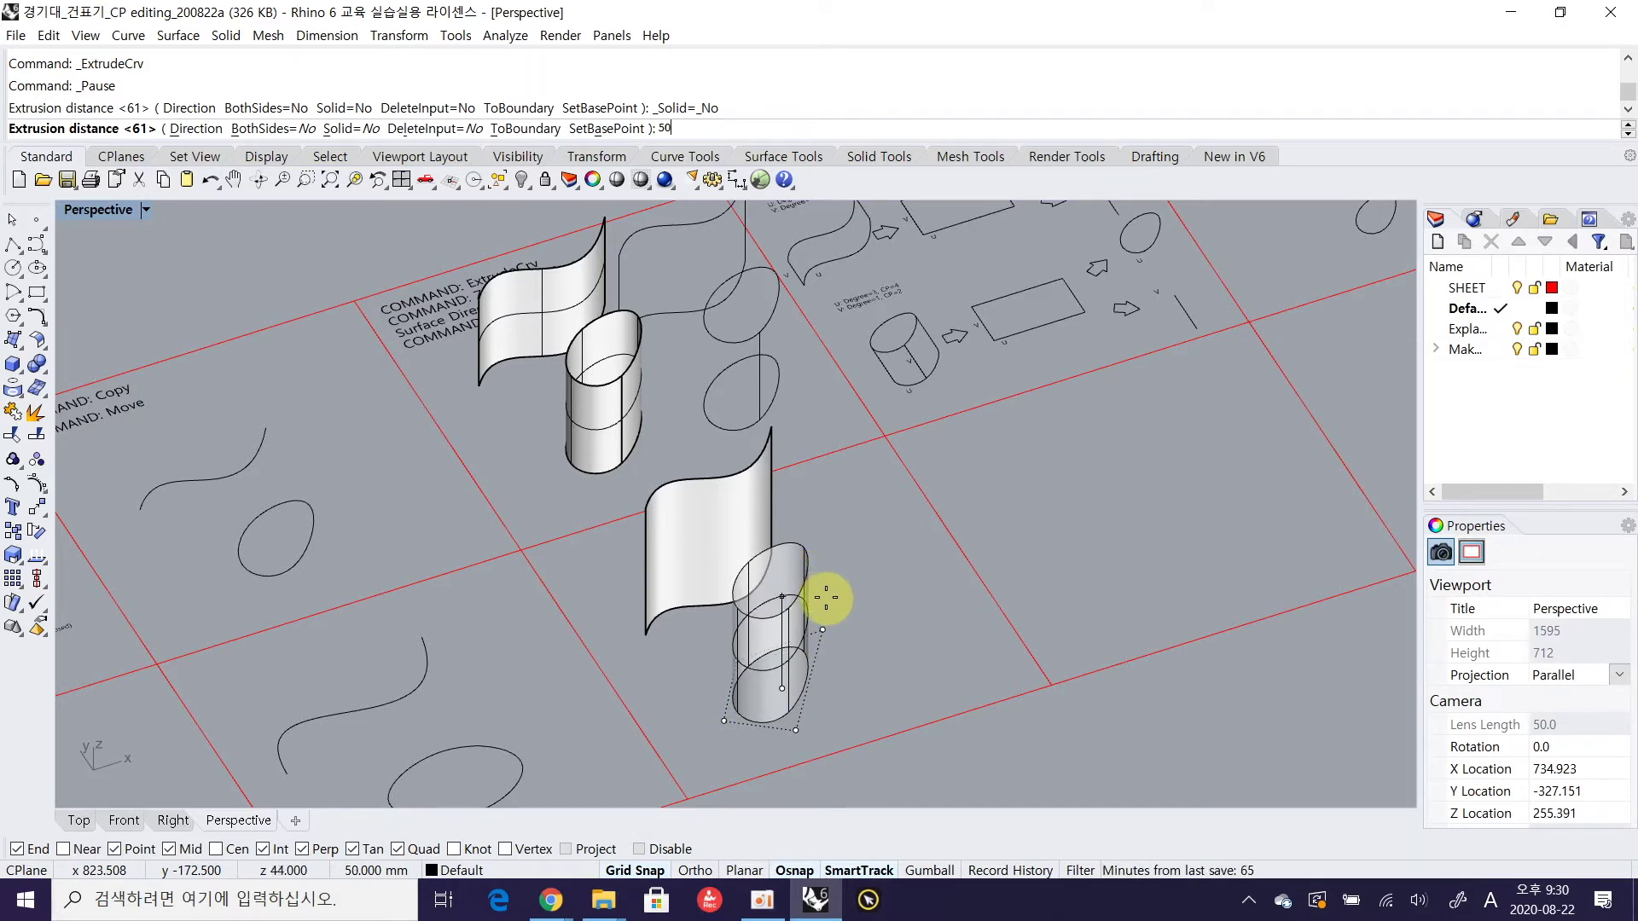
pyautogui.press('Return')
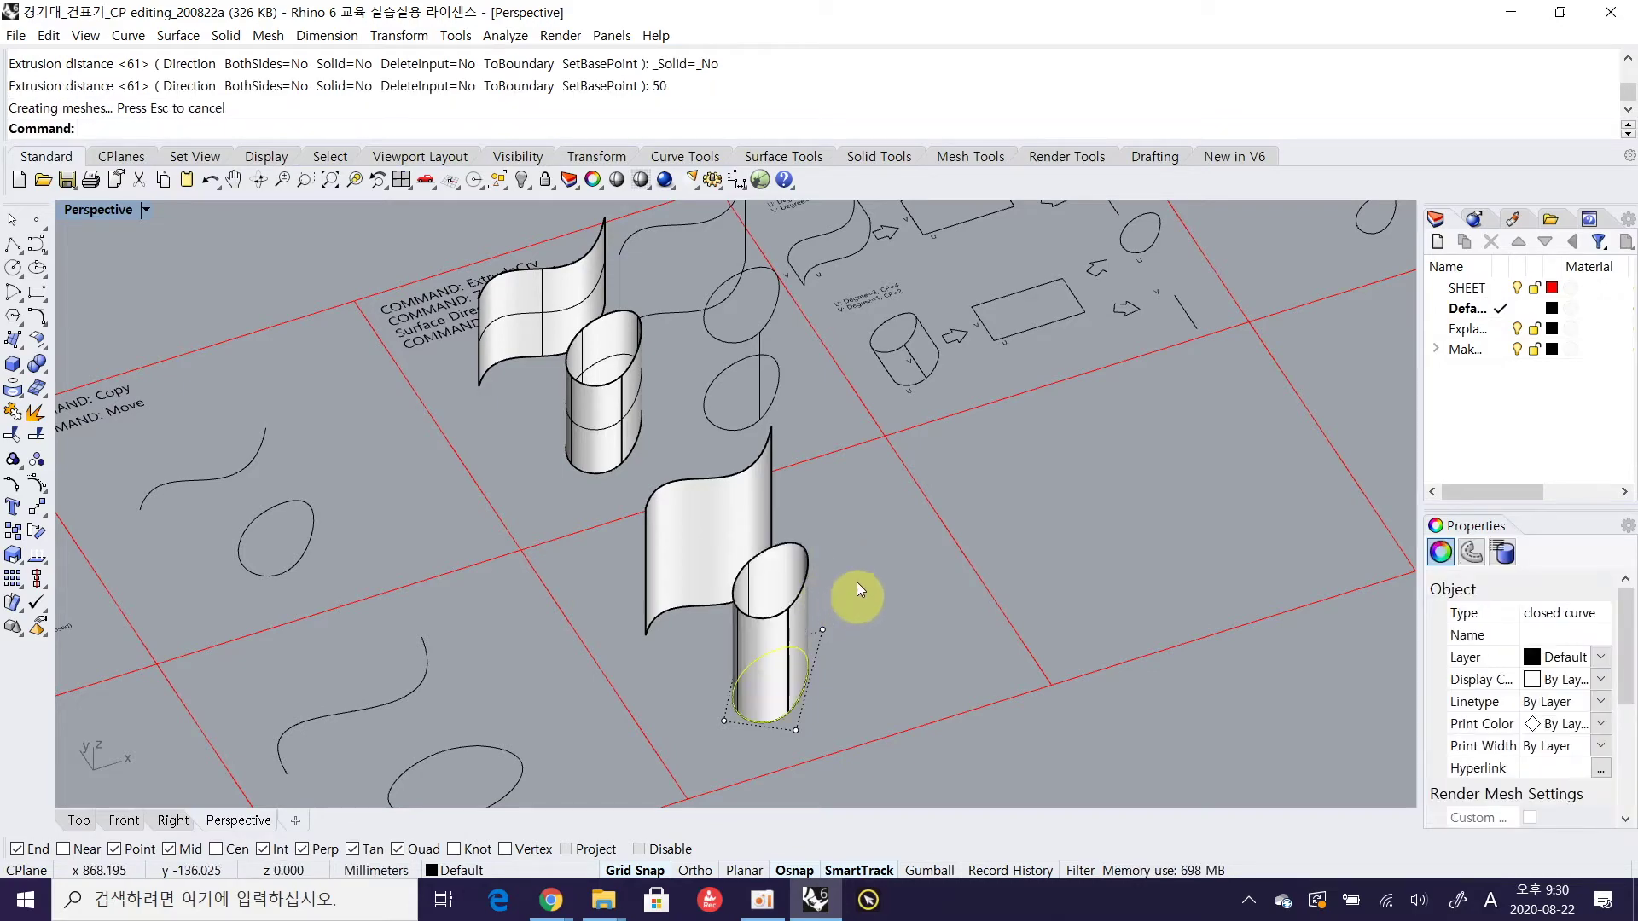
pyautogui.click(855, 574)
pyautogui.moveTo(855, 574); pyautogui.dragTo(757, 641, button='right')
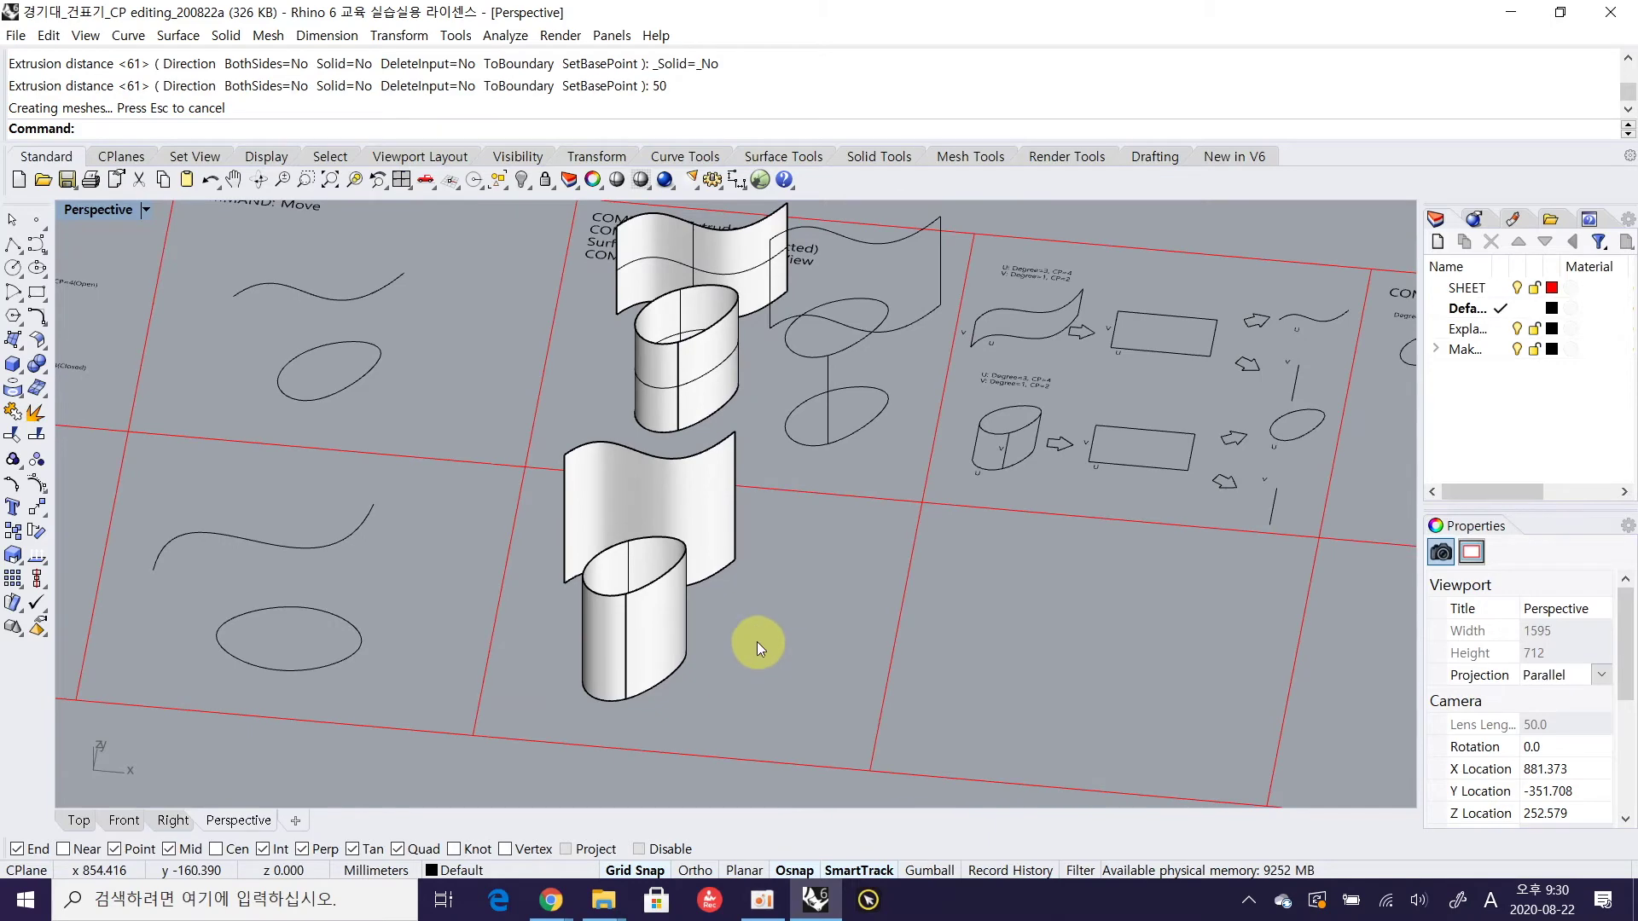
pyautogui.moveTo(587, 503); pyautogui.dragTo(750, 534, button='right')
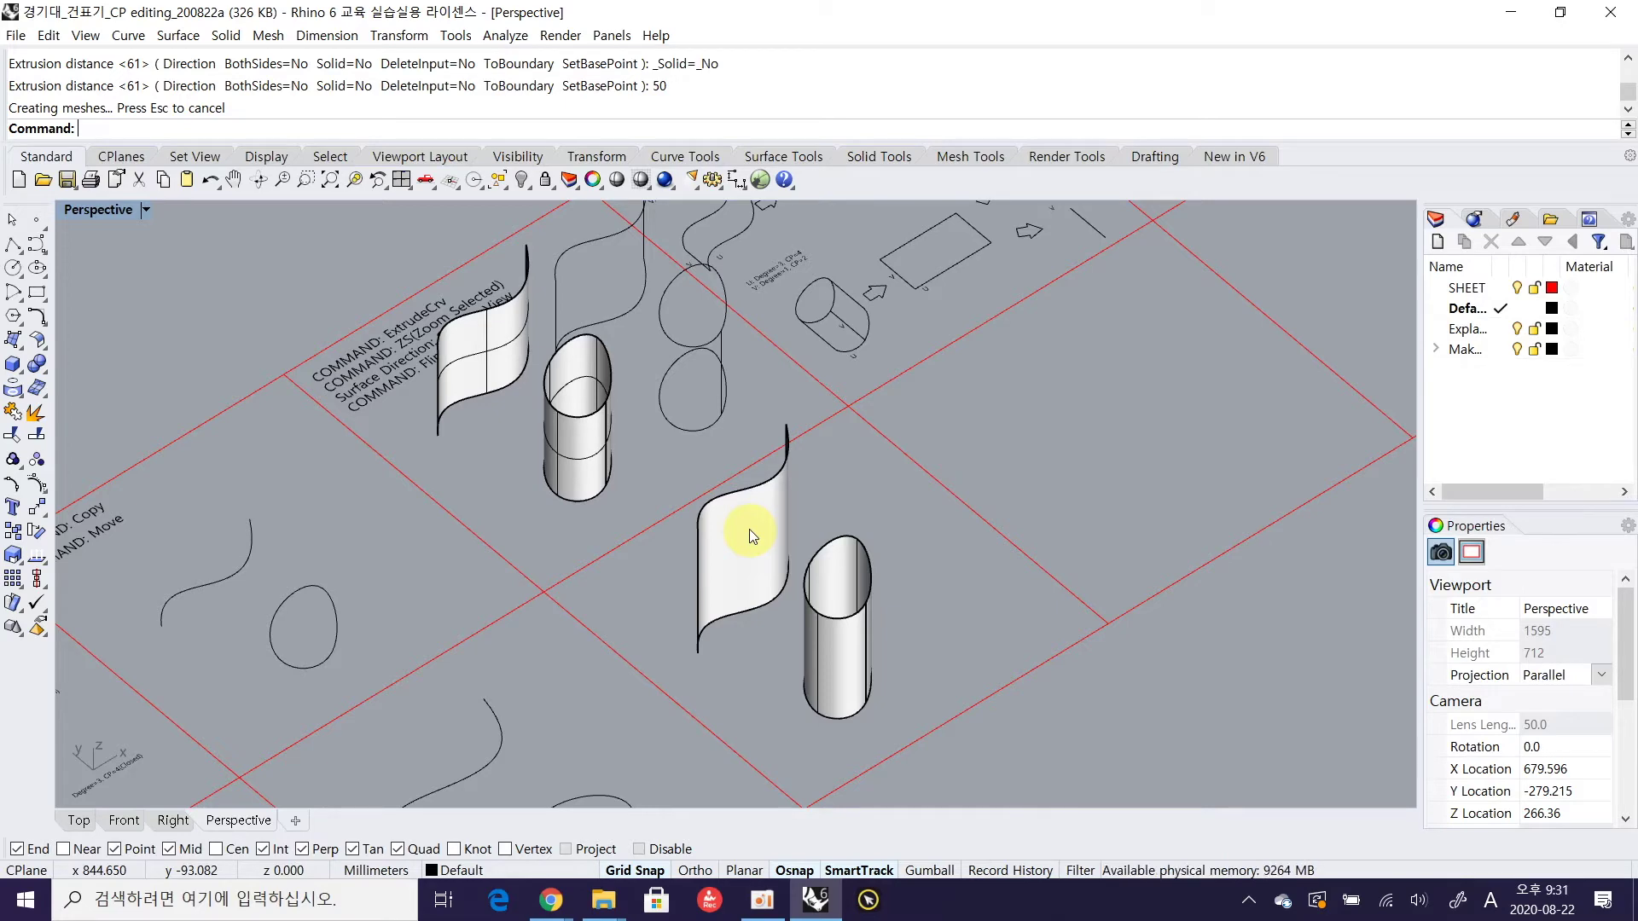
pyautogui.moveTo(794, 525); pyautogui.dragTo(778, 558, button='right')
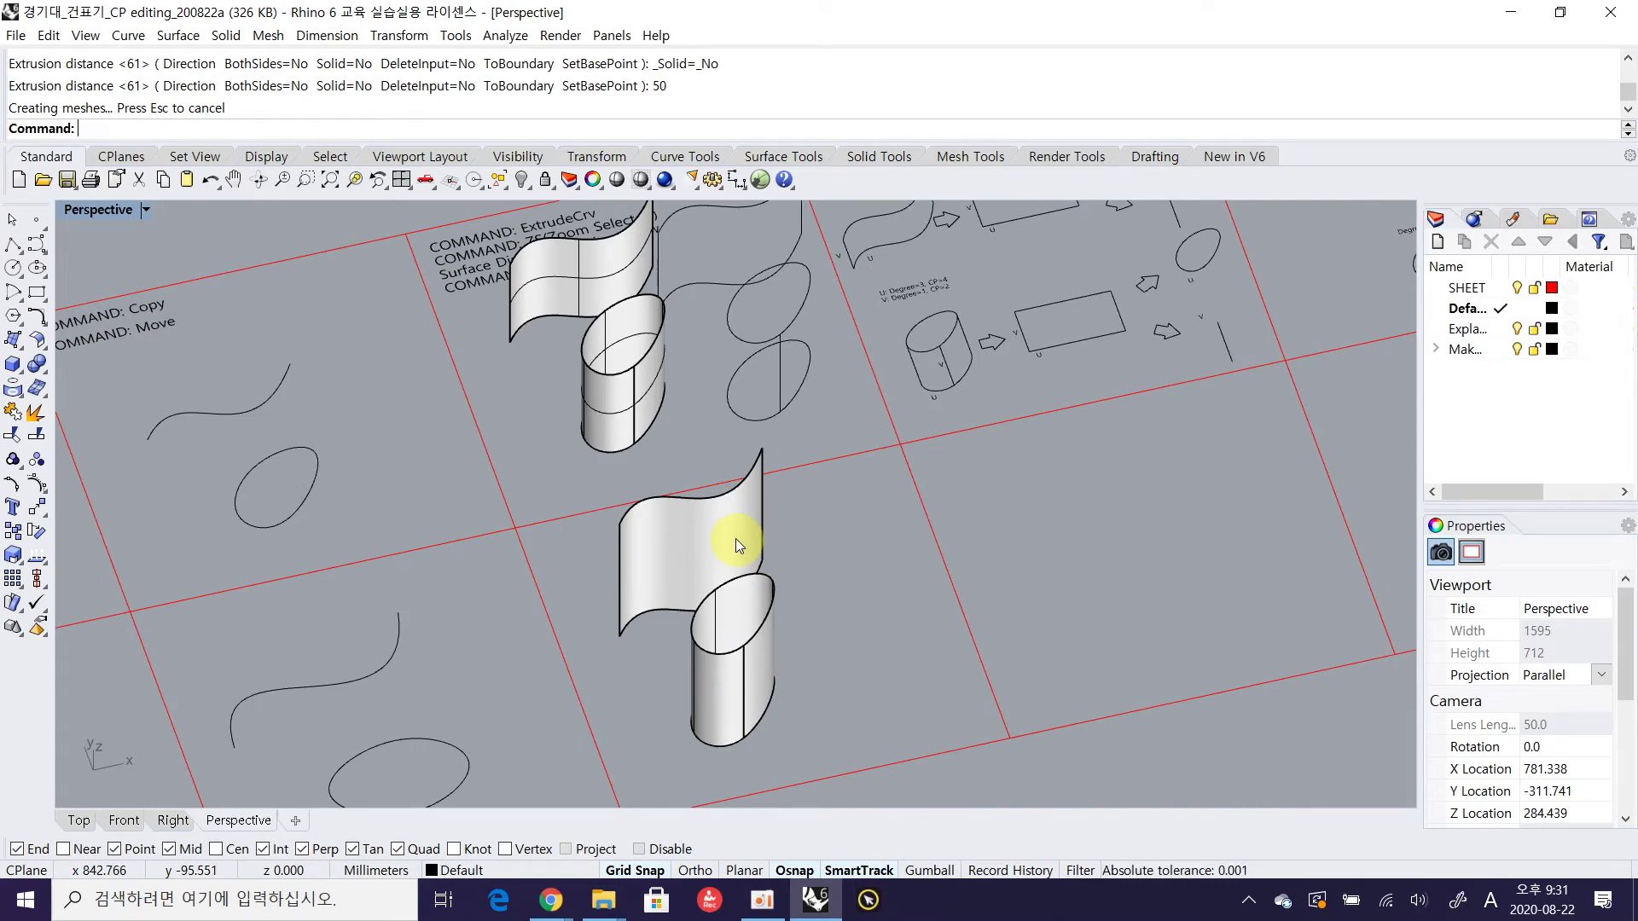
# Try exploding the wavy open extrusion into a surface to inspect its isocurves, and undo the explode
pyautogui.moveTo(720, 547)
pyautogui.mouseDown(button='right')
pyautogui.moveTo(651, 588)
pyautogui.moveTo(663, 556)
pyautogui.mouseUp(button='right')
pyautogui.click(664, 555)
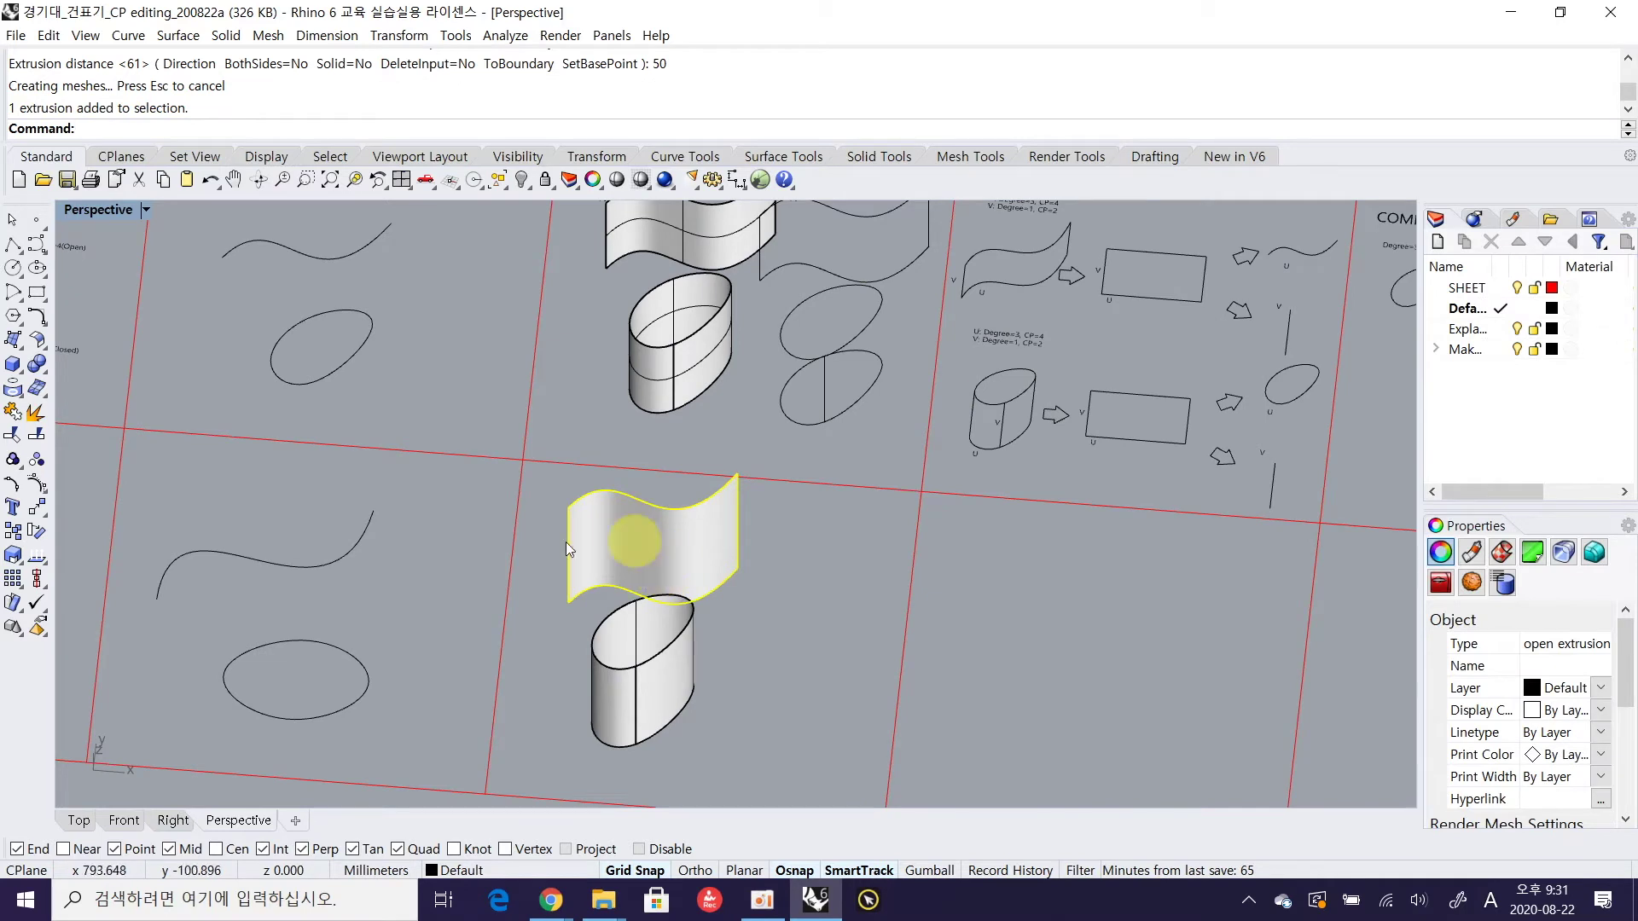
pyautogui.click(35, 413)
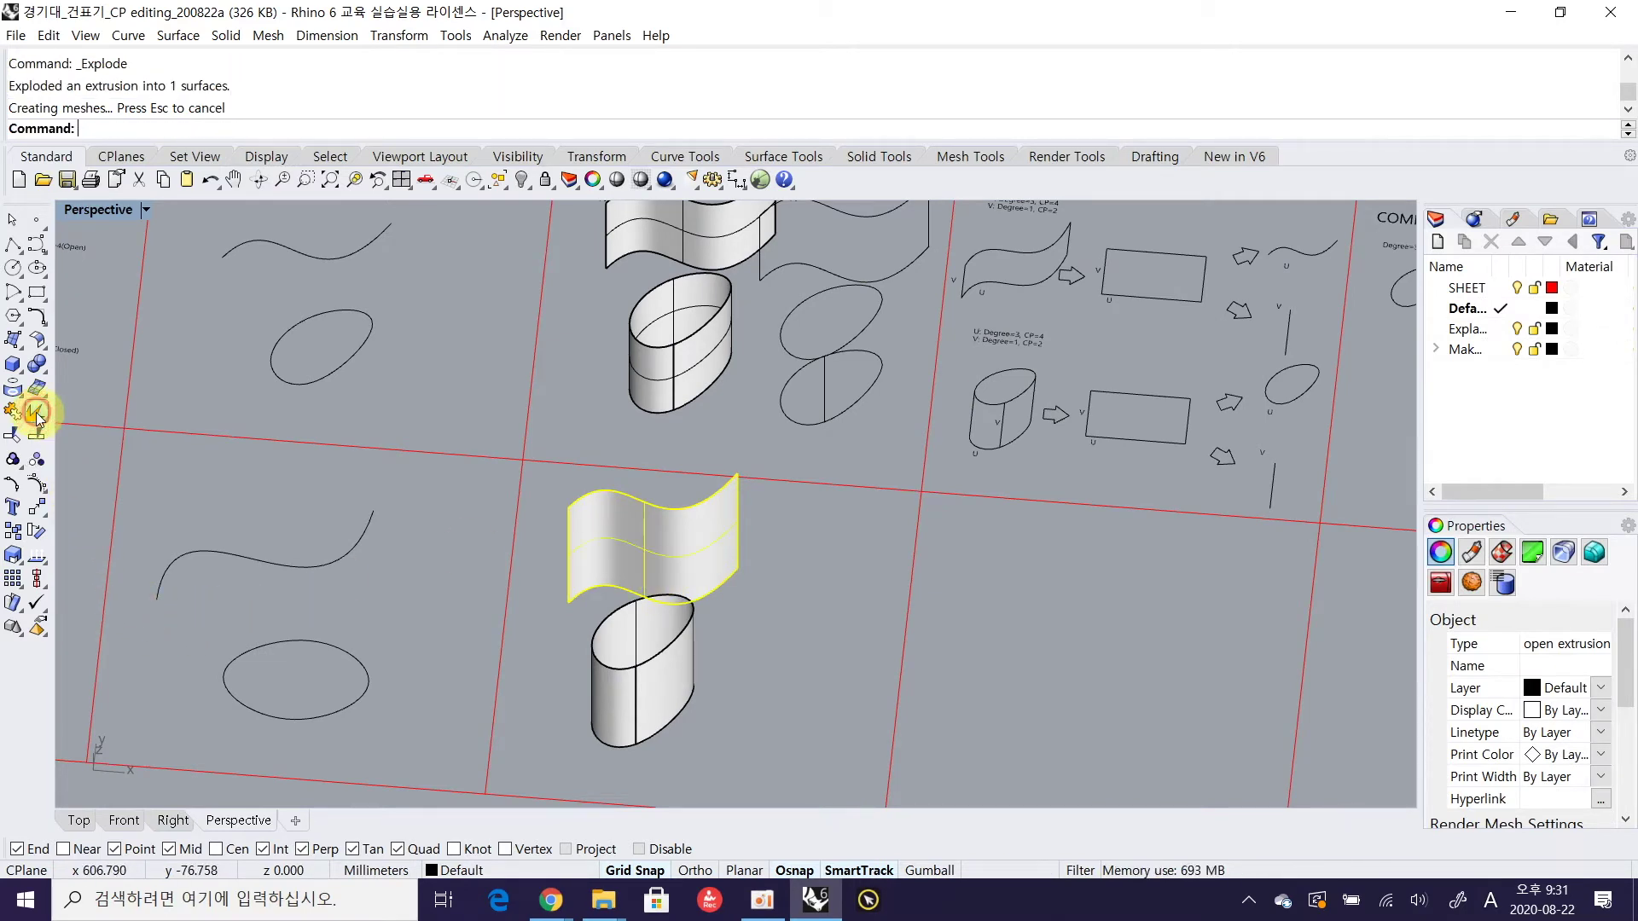
pyautogui.click(776, 600)
pyautogui.moveTo(758, 607); pyautogui.dragTo(524, 483, button='right')
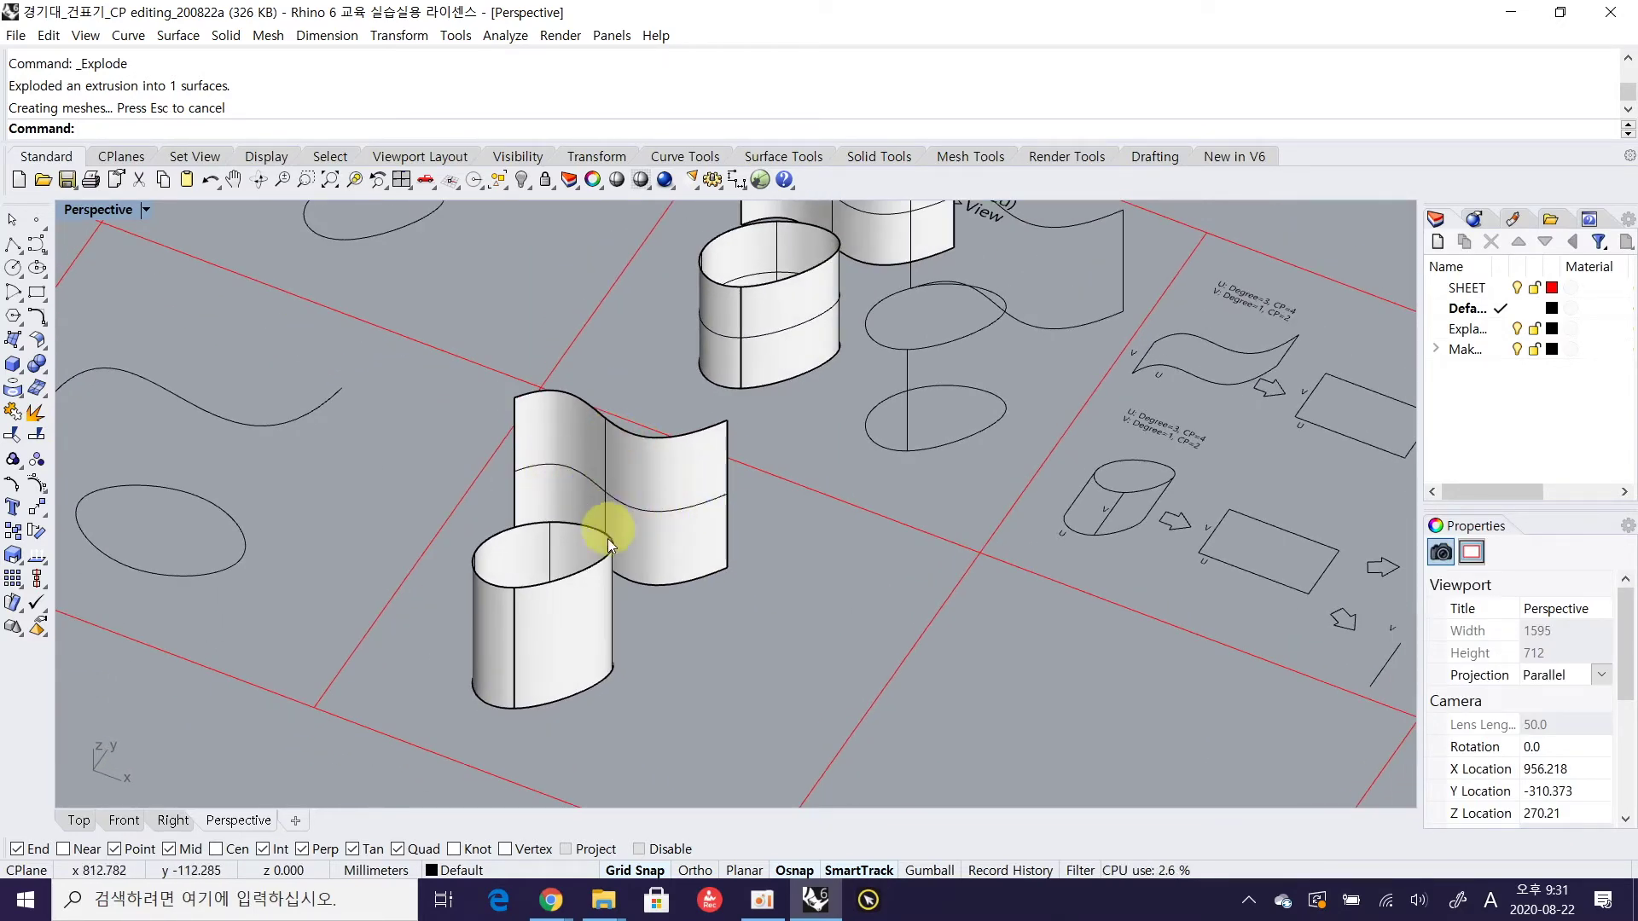
pyautogui.moveTo(529, 539); pyautogui.dragTo(654, 542, button='right')
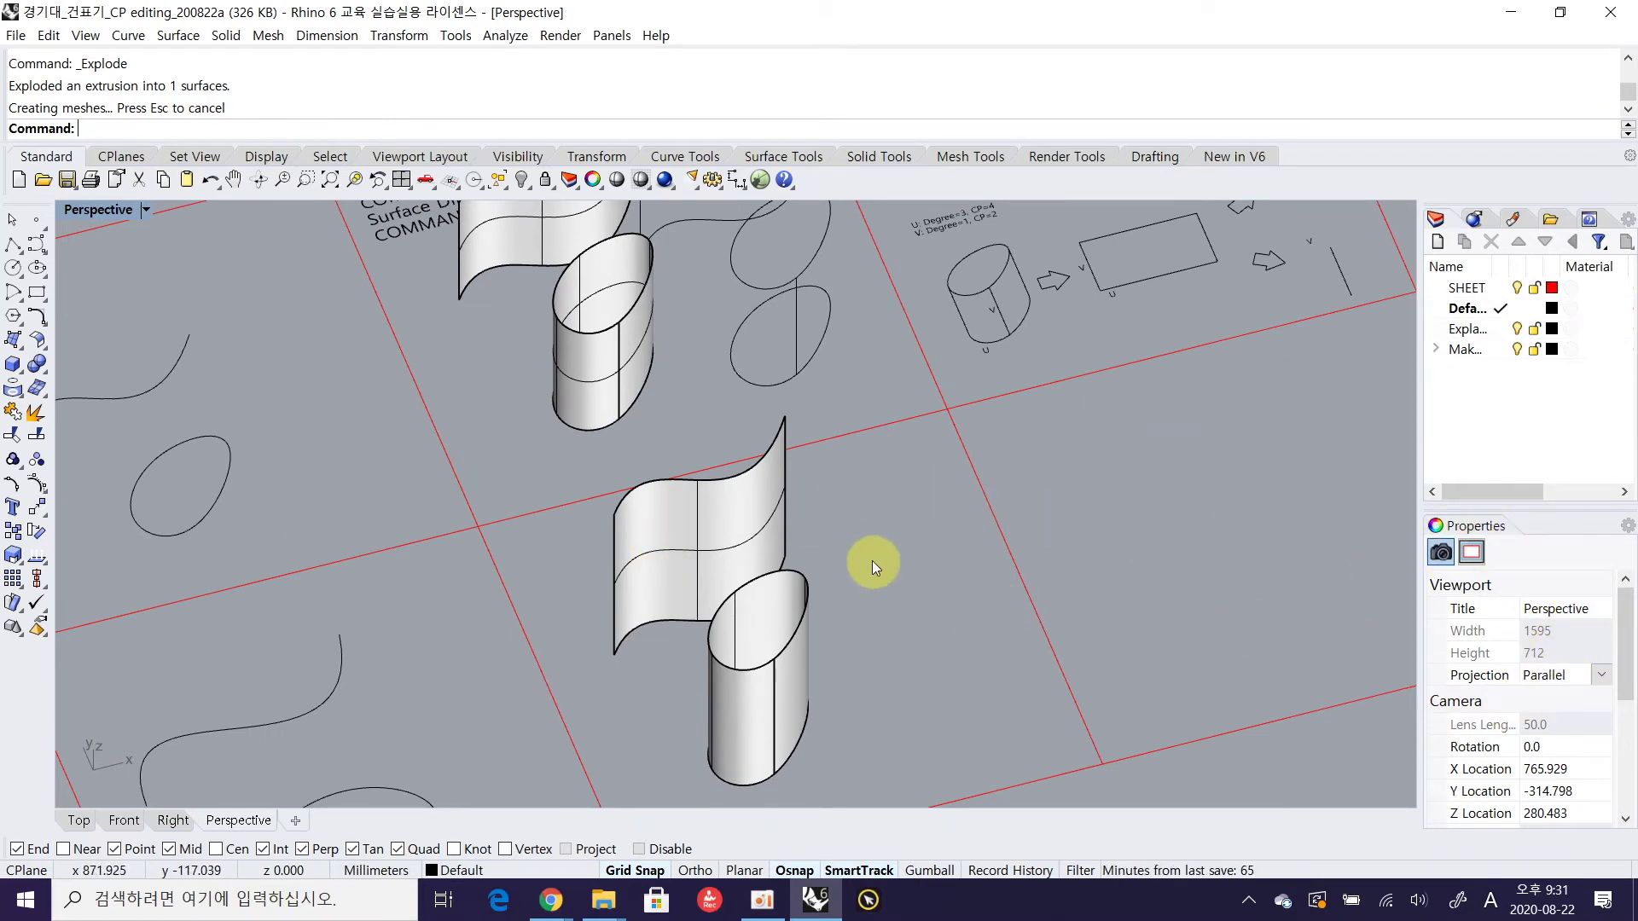
pyautogui.hotkey('ctrl', 'z')
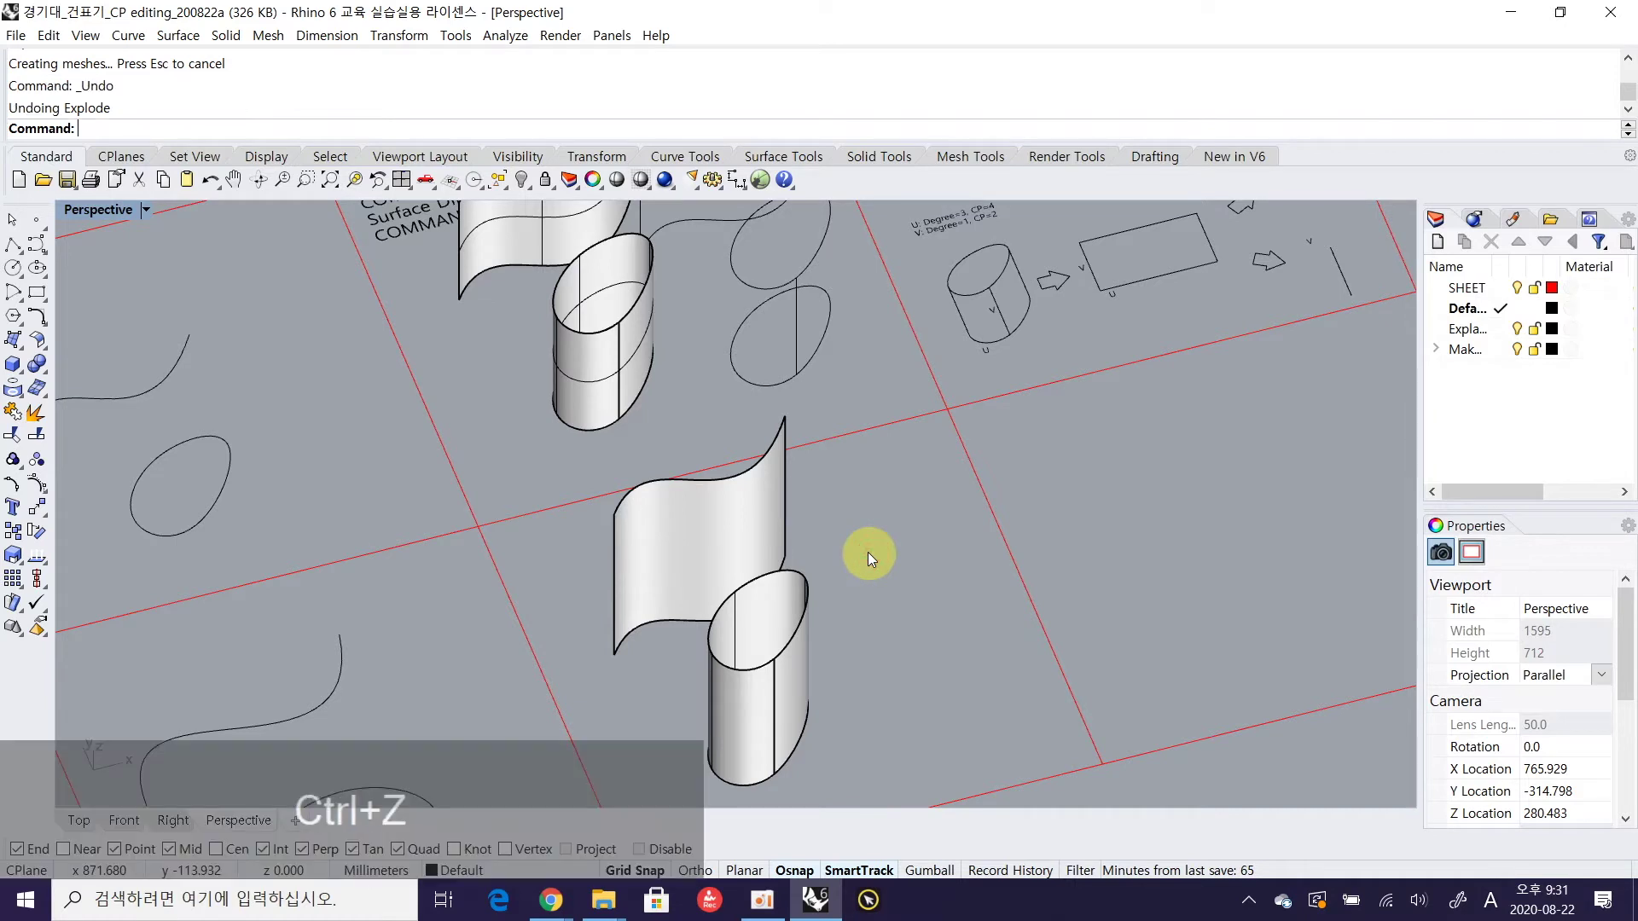
# Explode the wavy extrusion and the closed tube extrusion together into surfaces, and clear the selection
pyautogui.click(734, 517)
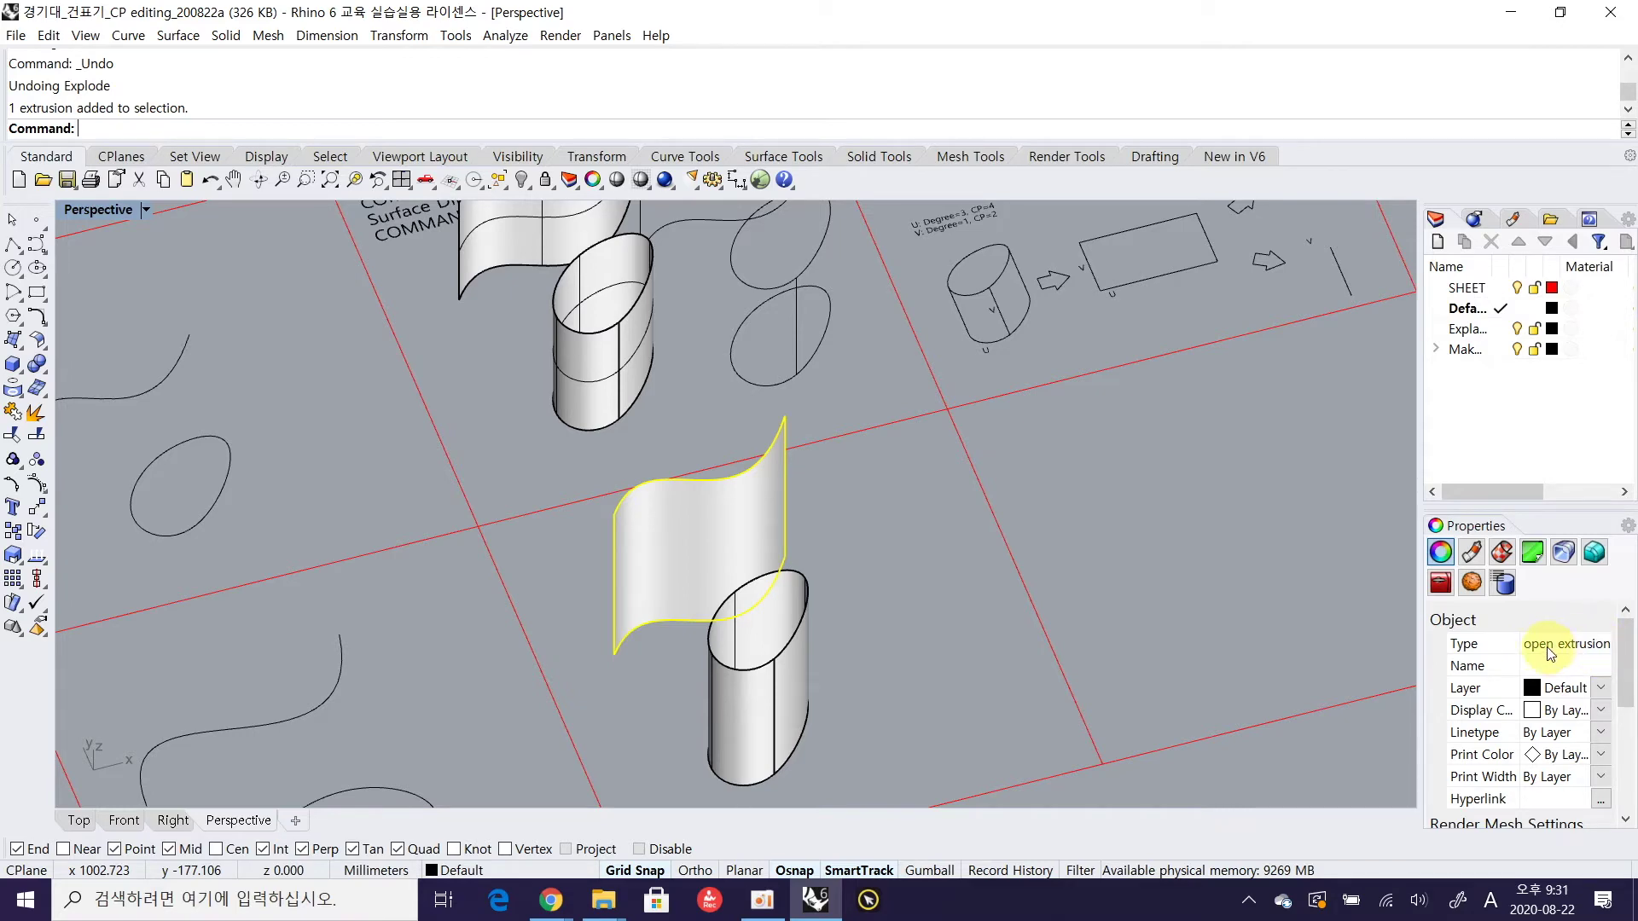
pyautogui.click(885, 618)
pyautogui.scroll(-3, 807, 514)
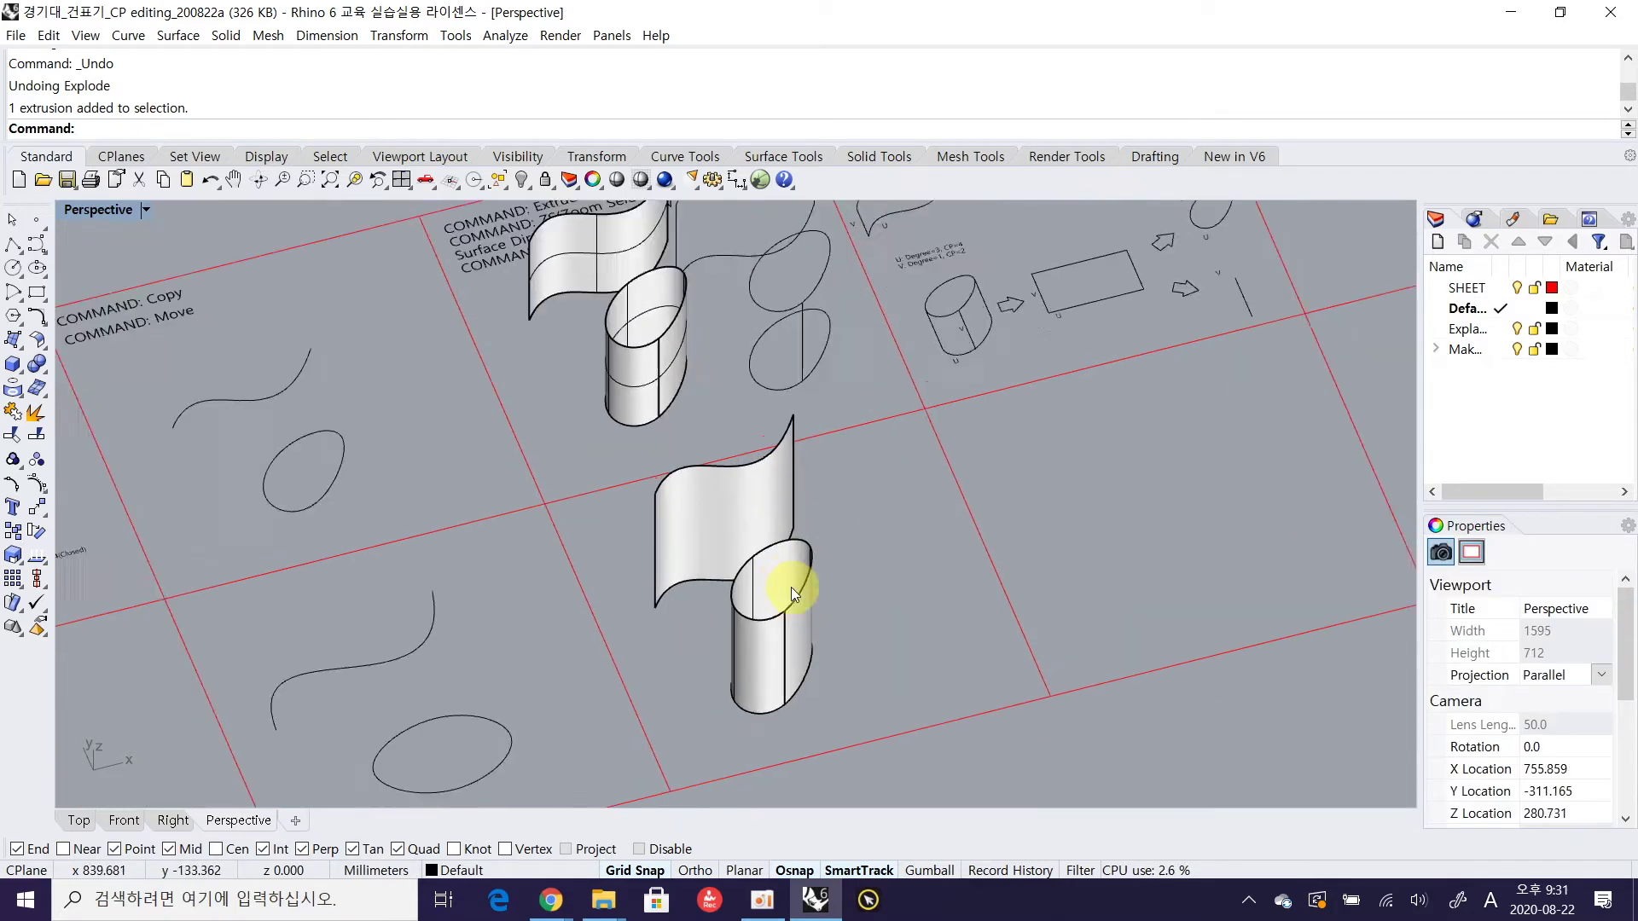
pyautogui.scroll(3, 791, 602)
pyautogui.click(790, 615)
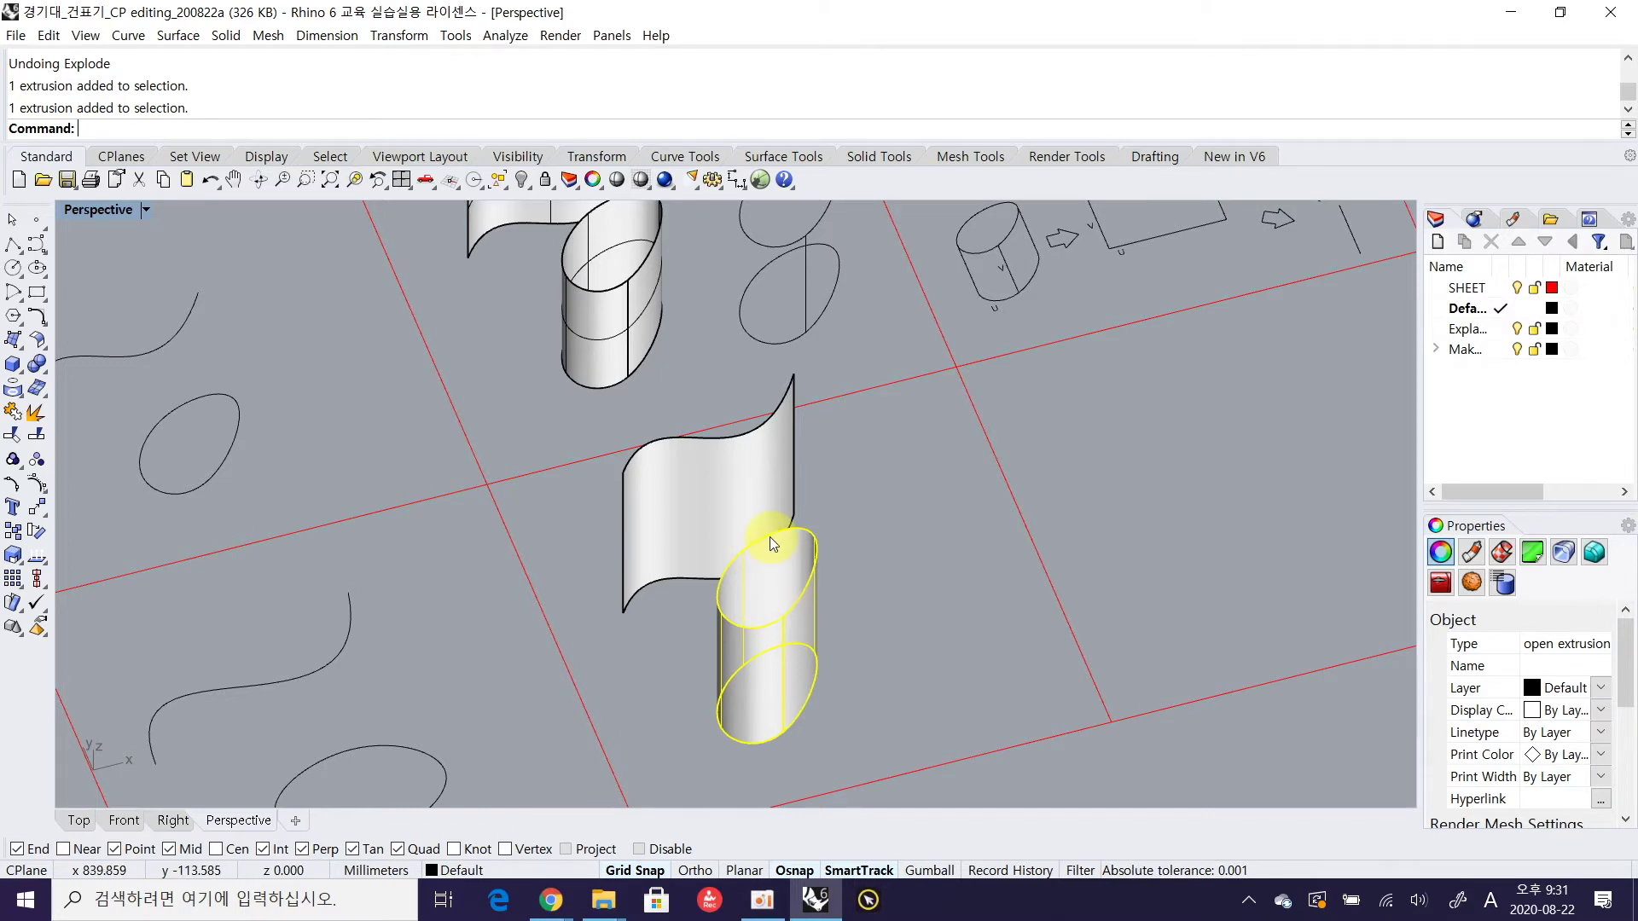
pyautogui.keyDown('shift'); pyautogui.click(708, 507); pyautogui.keyUp('shift')
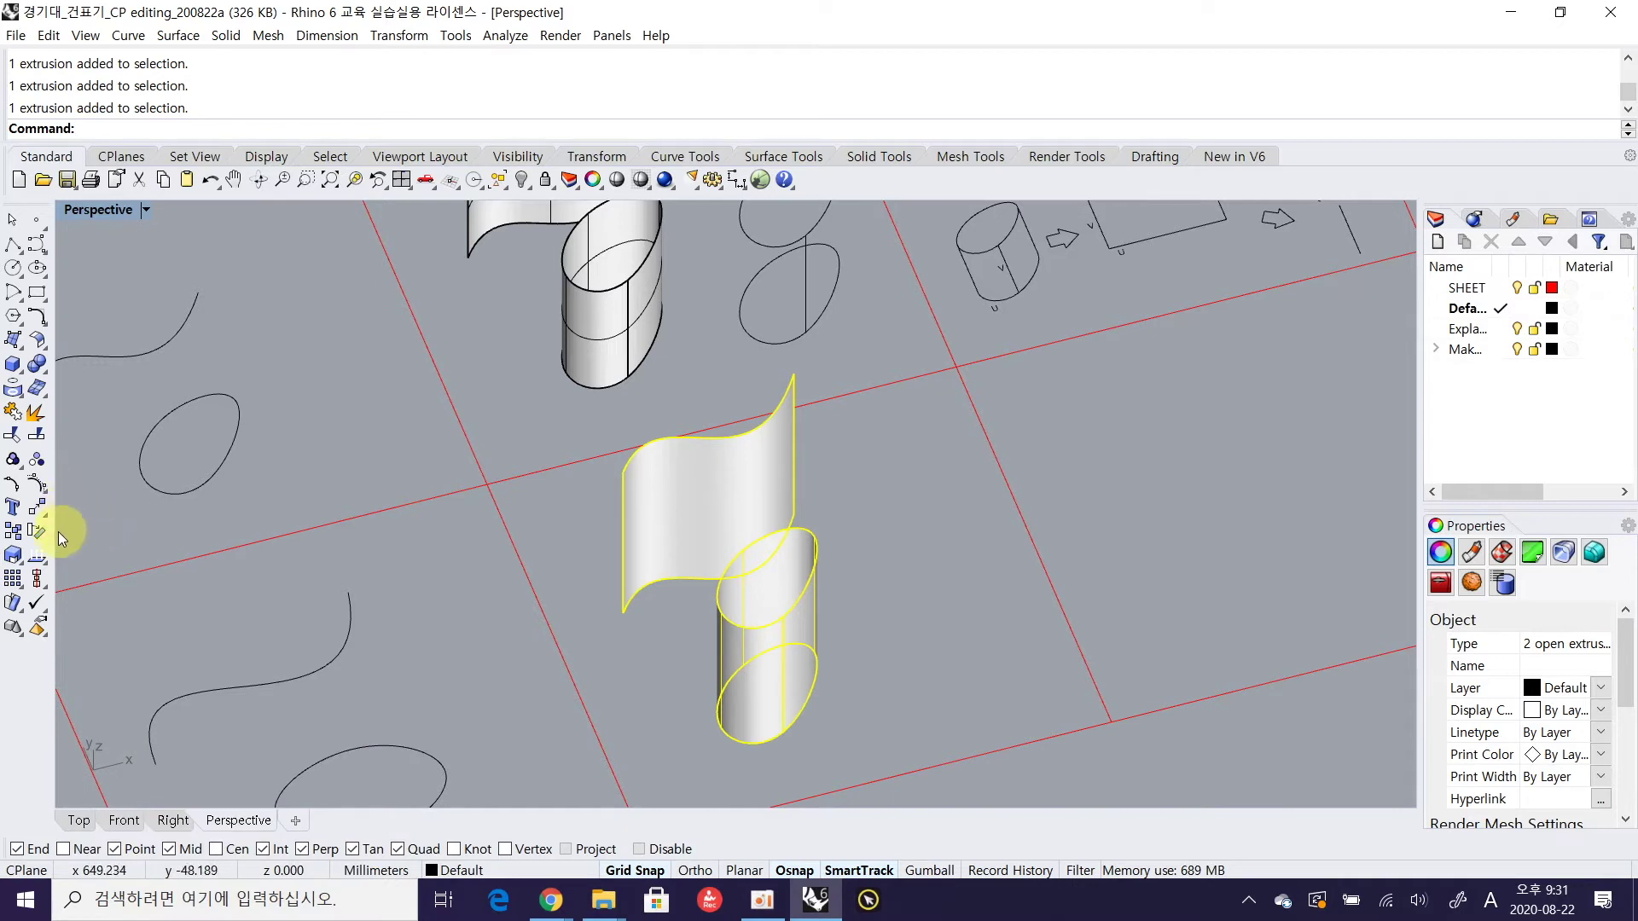
pyautogui.click(34, 431)
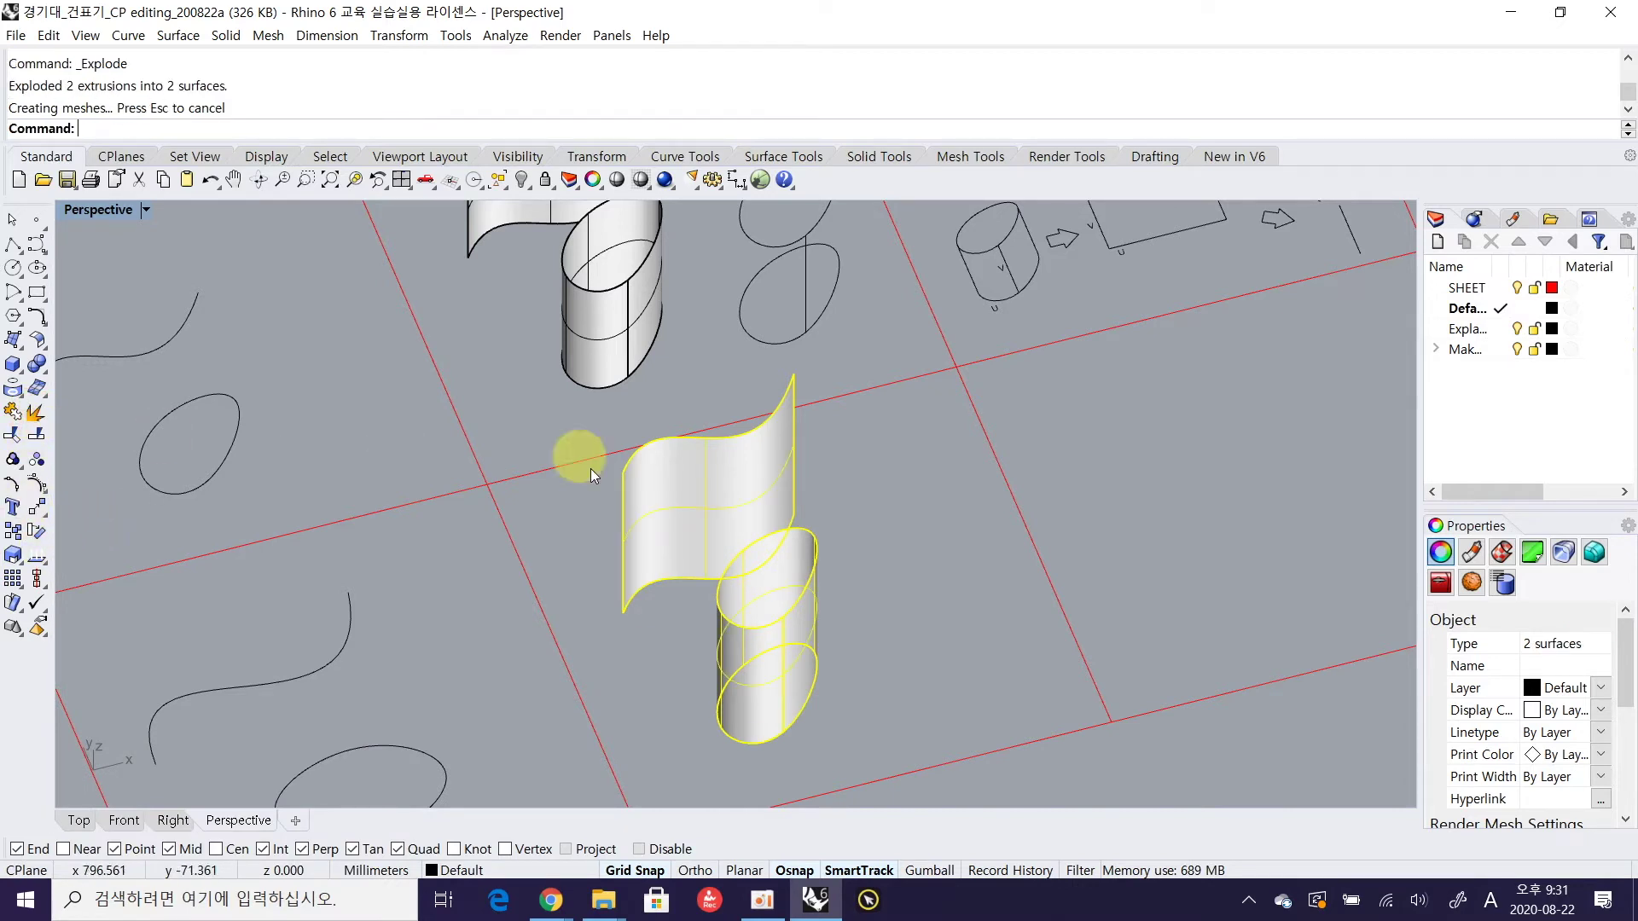
pyautogui.click(913, 536)
# Check the object type of each exploded surface and examine the wavy surface and the tube from several angles
pyautogui.click(776, 478)
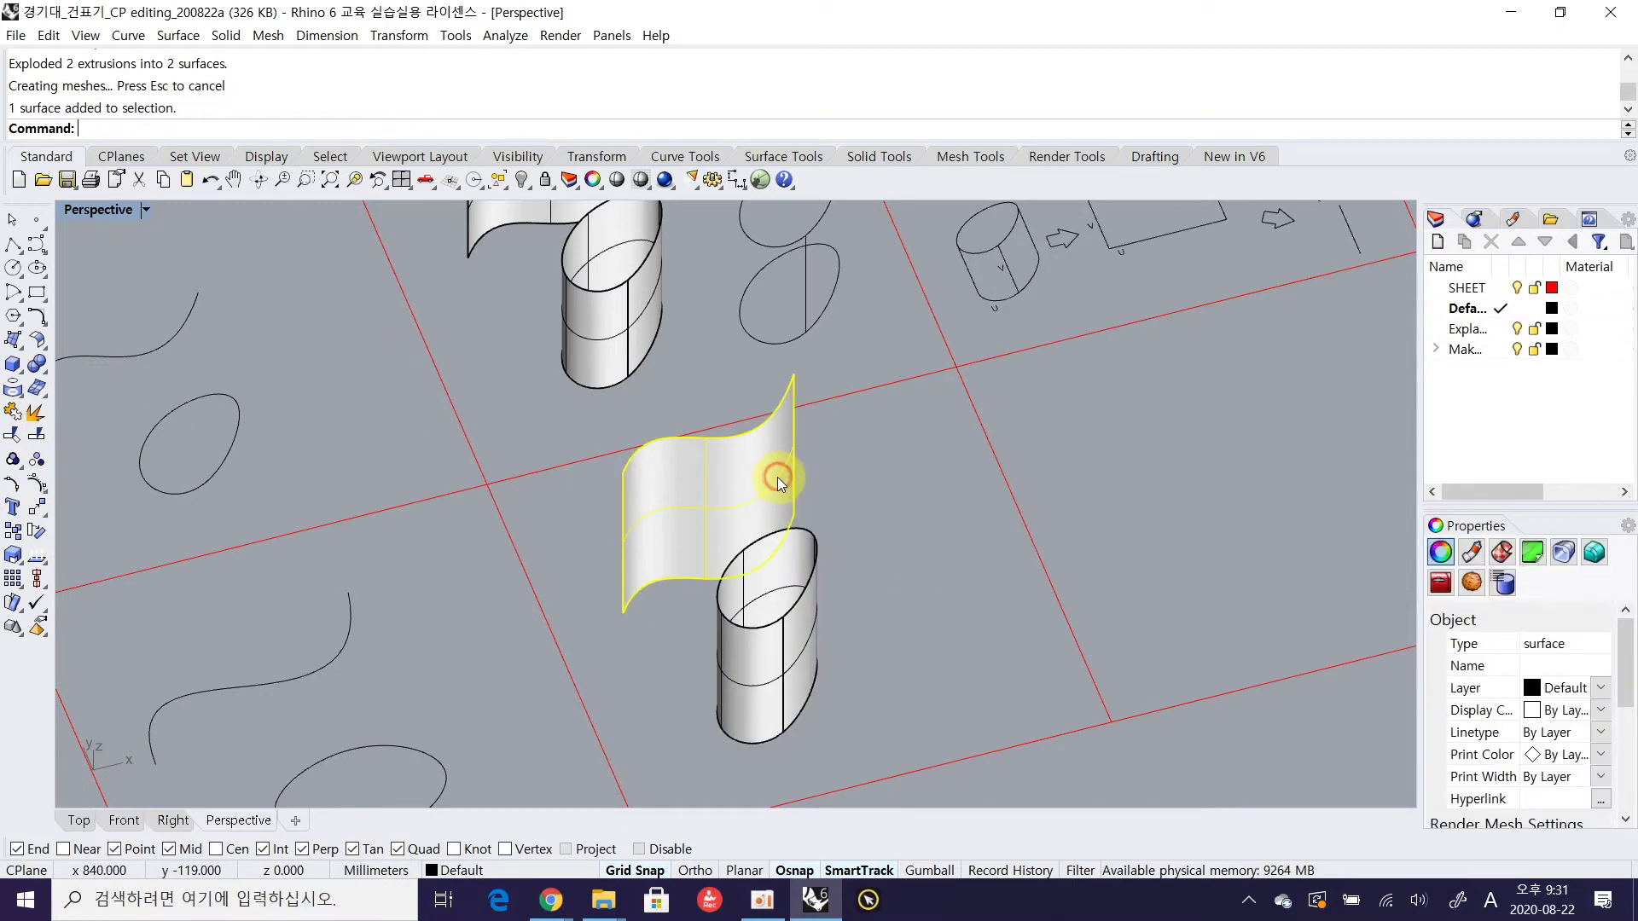
pyautogui.click(813, 578)
pyautogui.moveTo(813, 580); pyautogui.dragTo(799, 546, button='right')
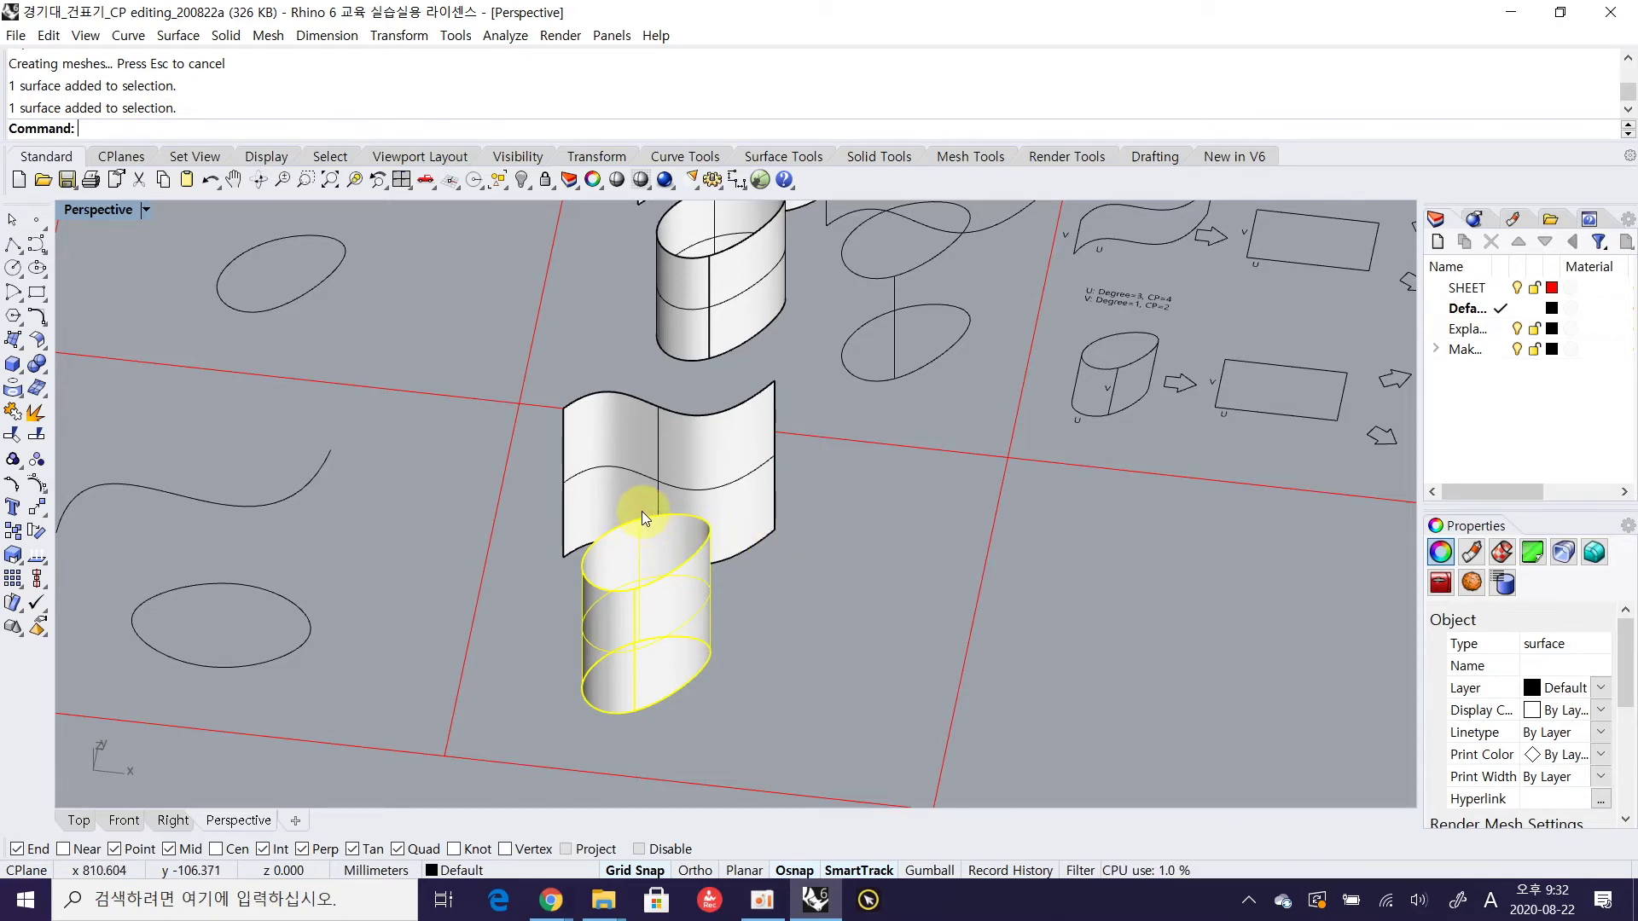
pyautogui.moveTo(614, 500); pyautogui.dragTo(731, 492, button='right')
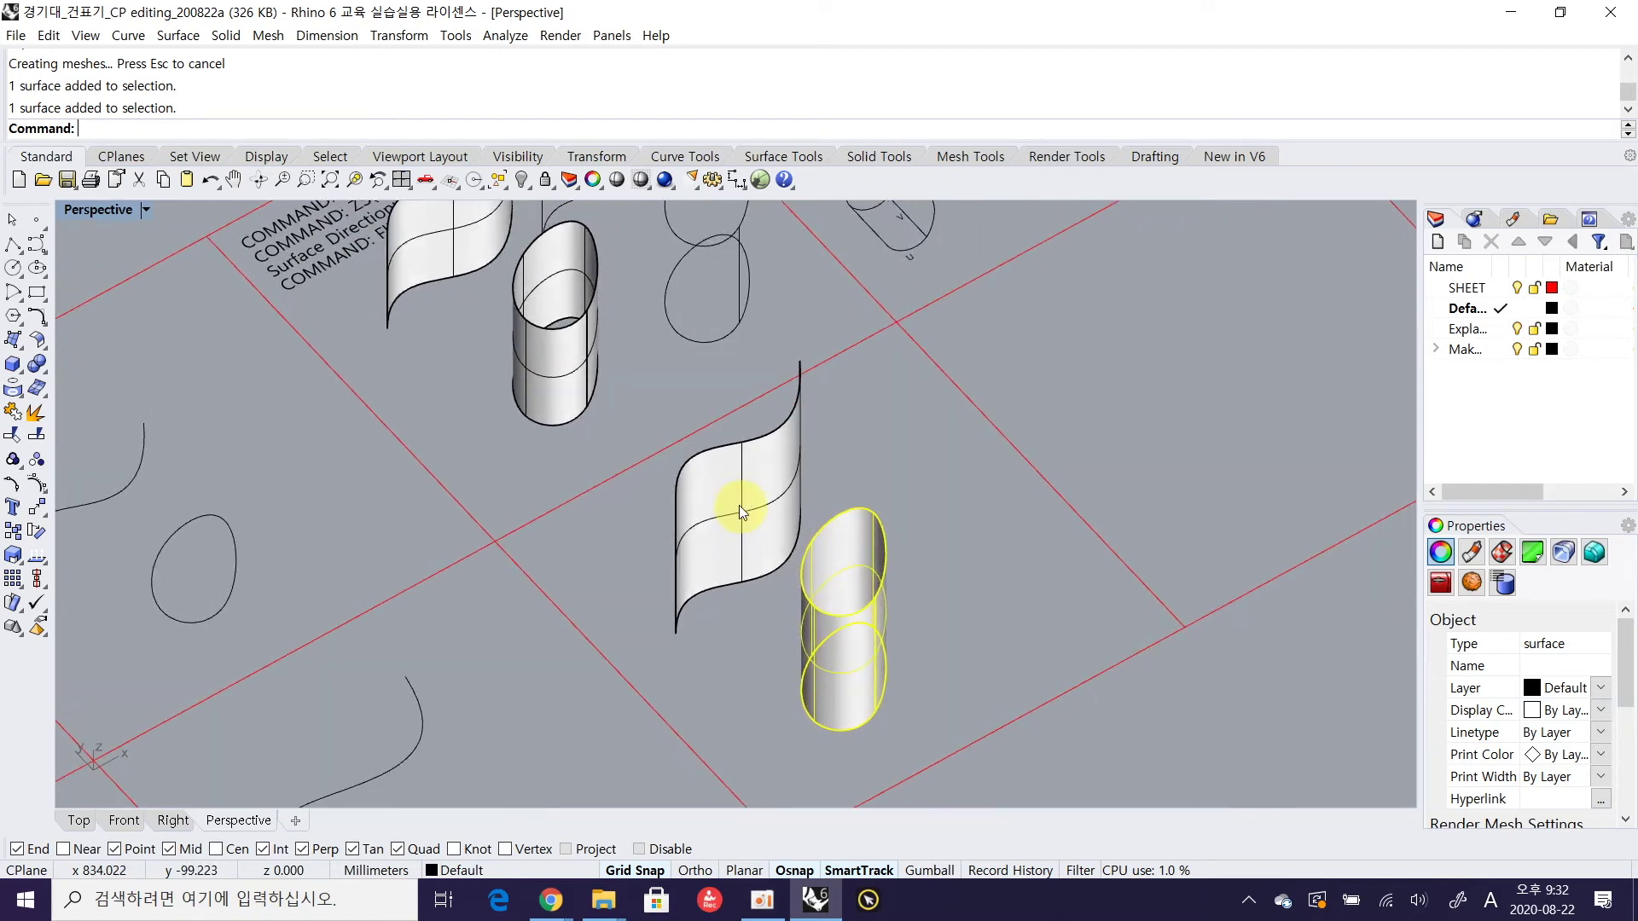
pyautogui.moveTo(651, 489); pyautogui.dragTo(608, 479, button='right')
pyautogui.click(873, 504)
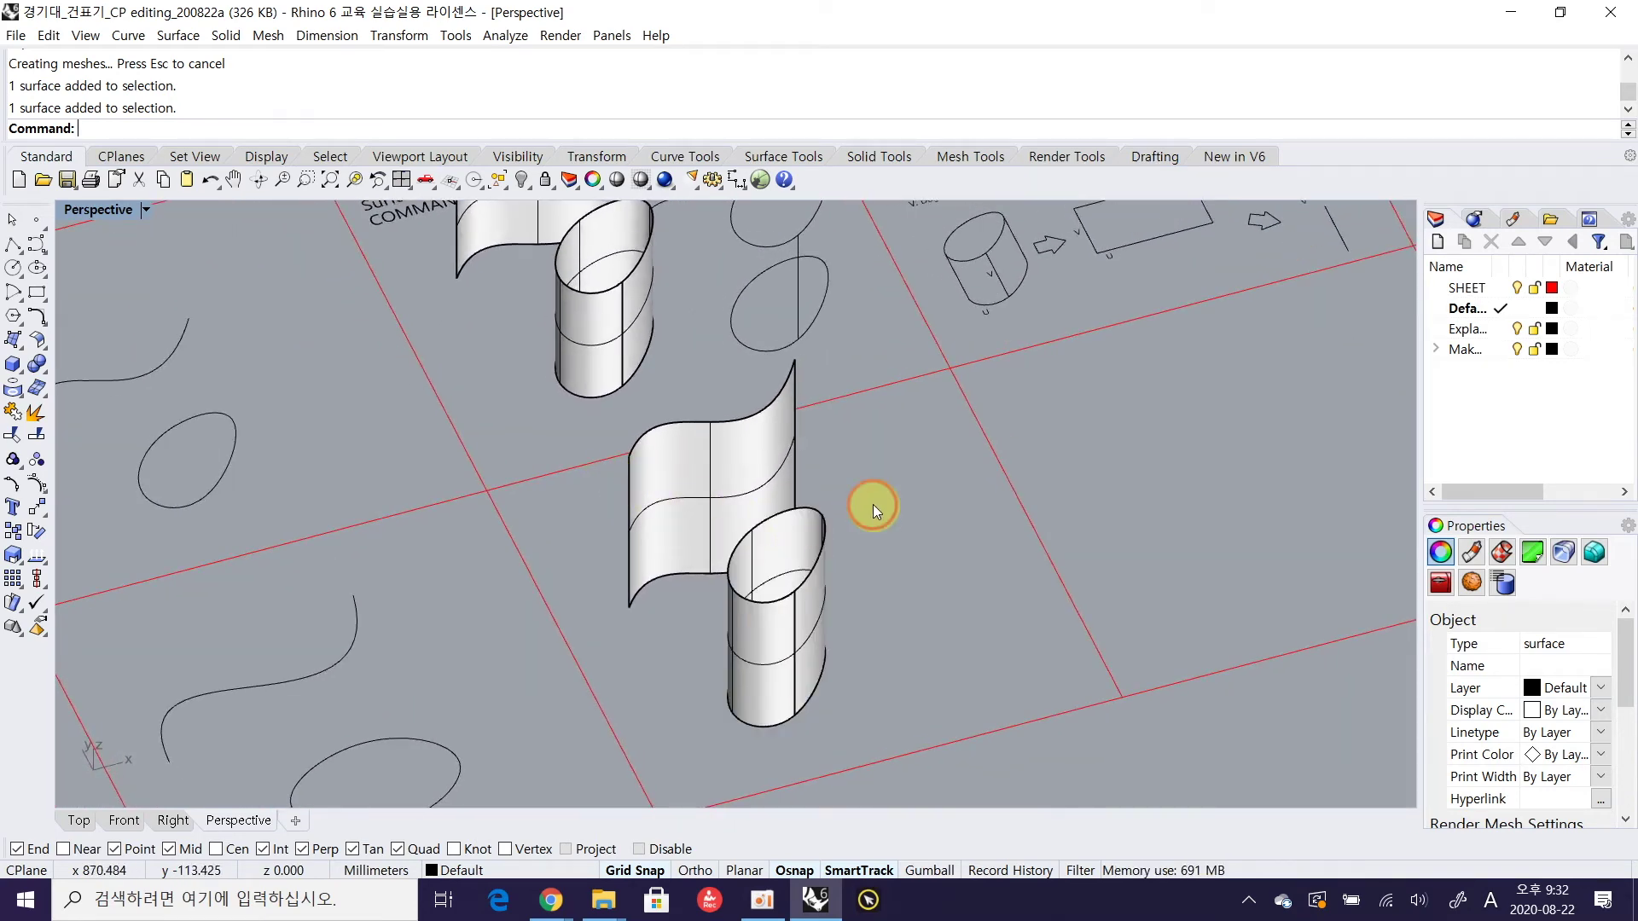
pyautogui.scroll(3, 804, 561)
pyautogui.moveTo(798, 539); pyautogui.dragTo(673, 525, button='right')
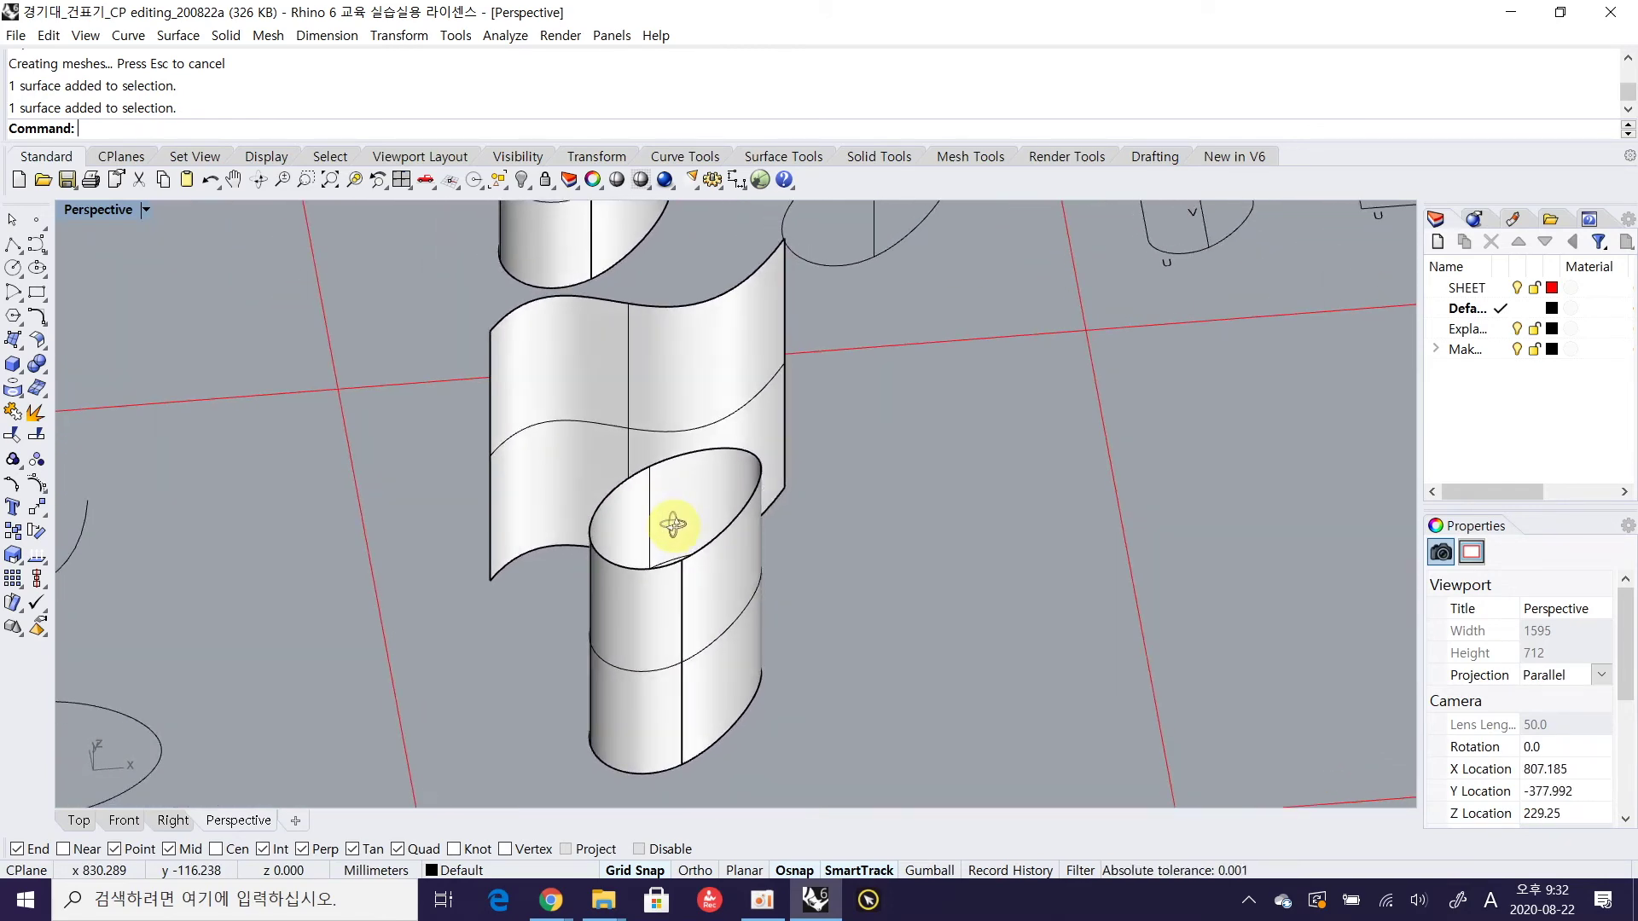
# Open the Shaded display mode's settings in the Rhino Options
pyautogui.click(709, 180)
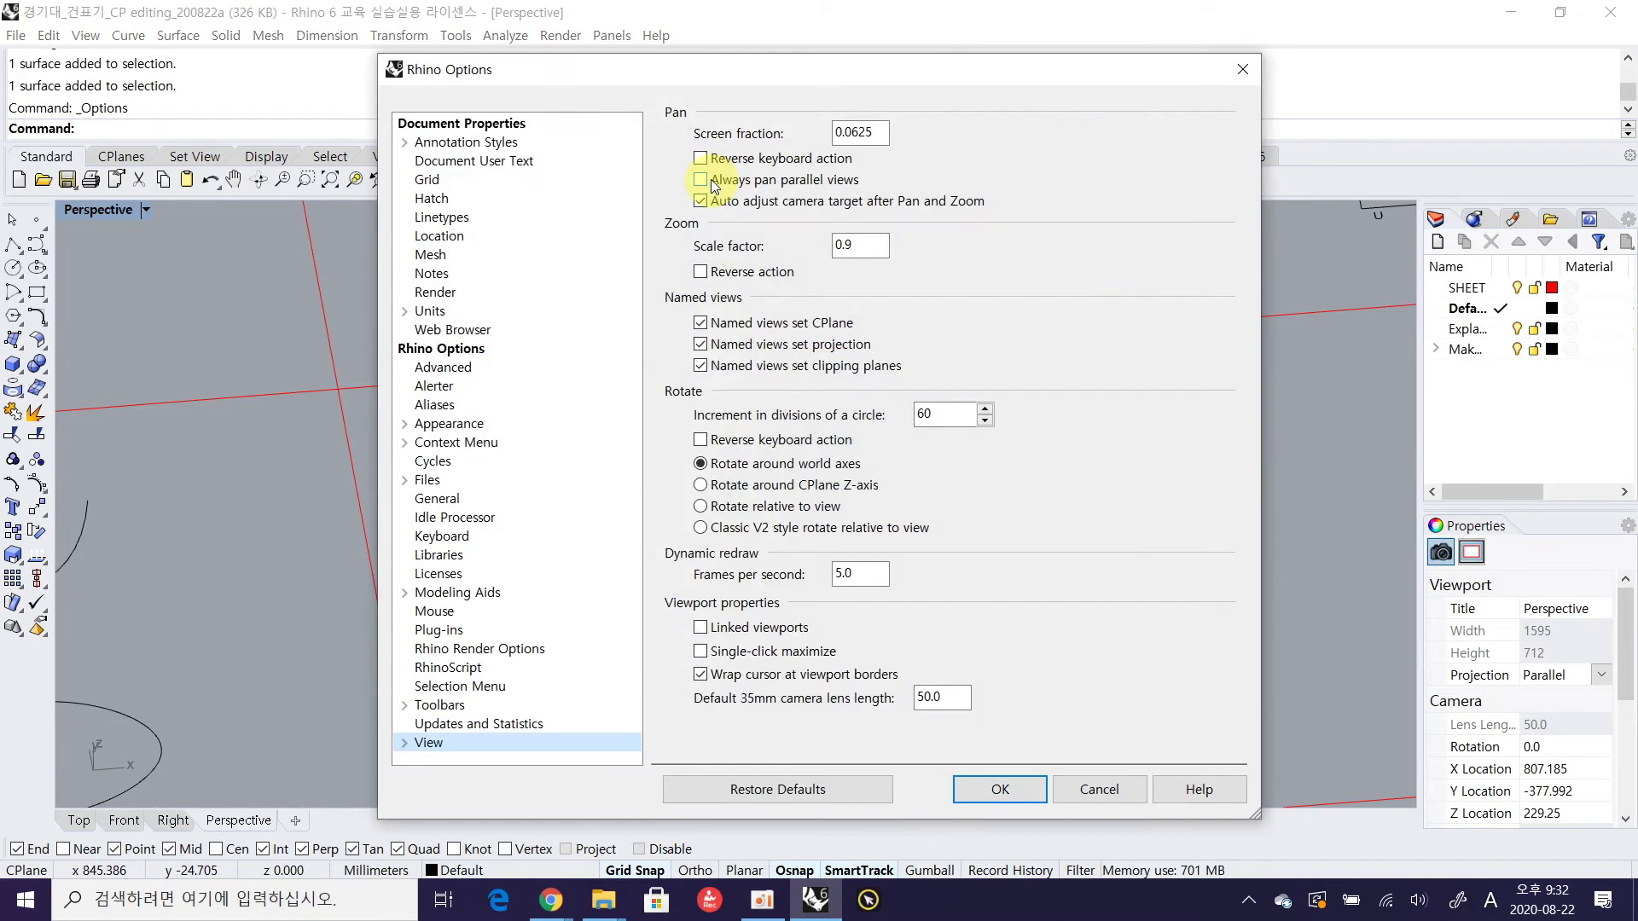
pyautogui.click(406, 742)
pyautogui.scroll(-1, 428, 732)
pyautogui.click(427, 727)
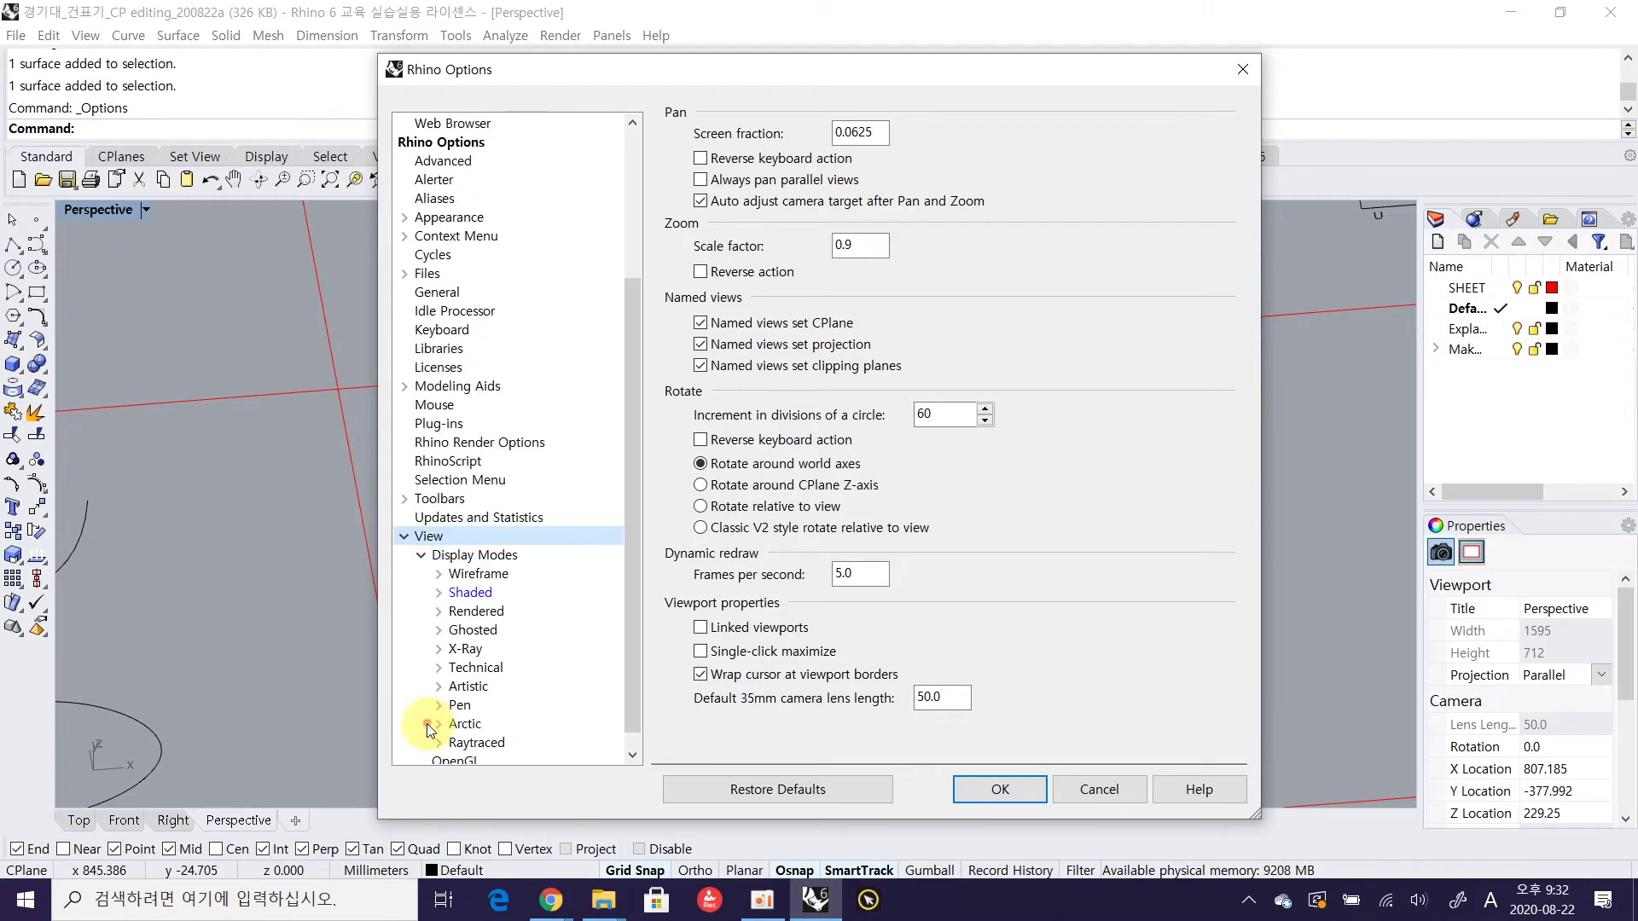
pyautogui.click(472, 593)
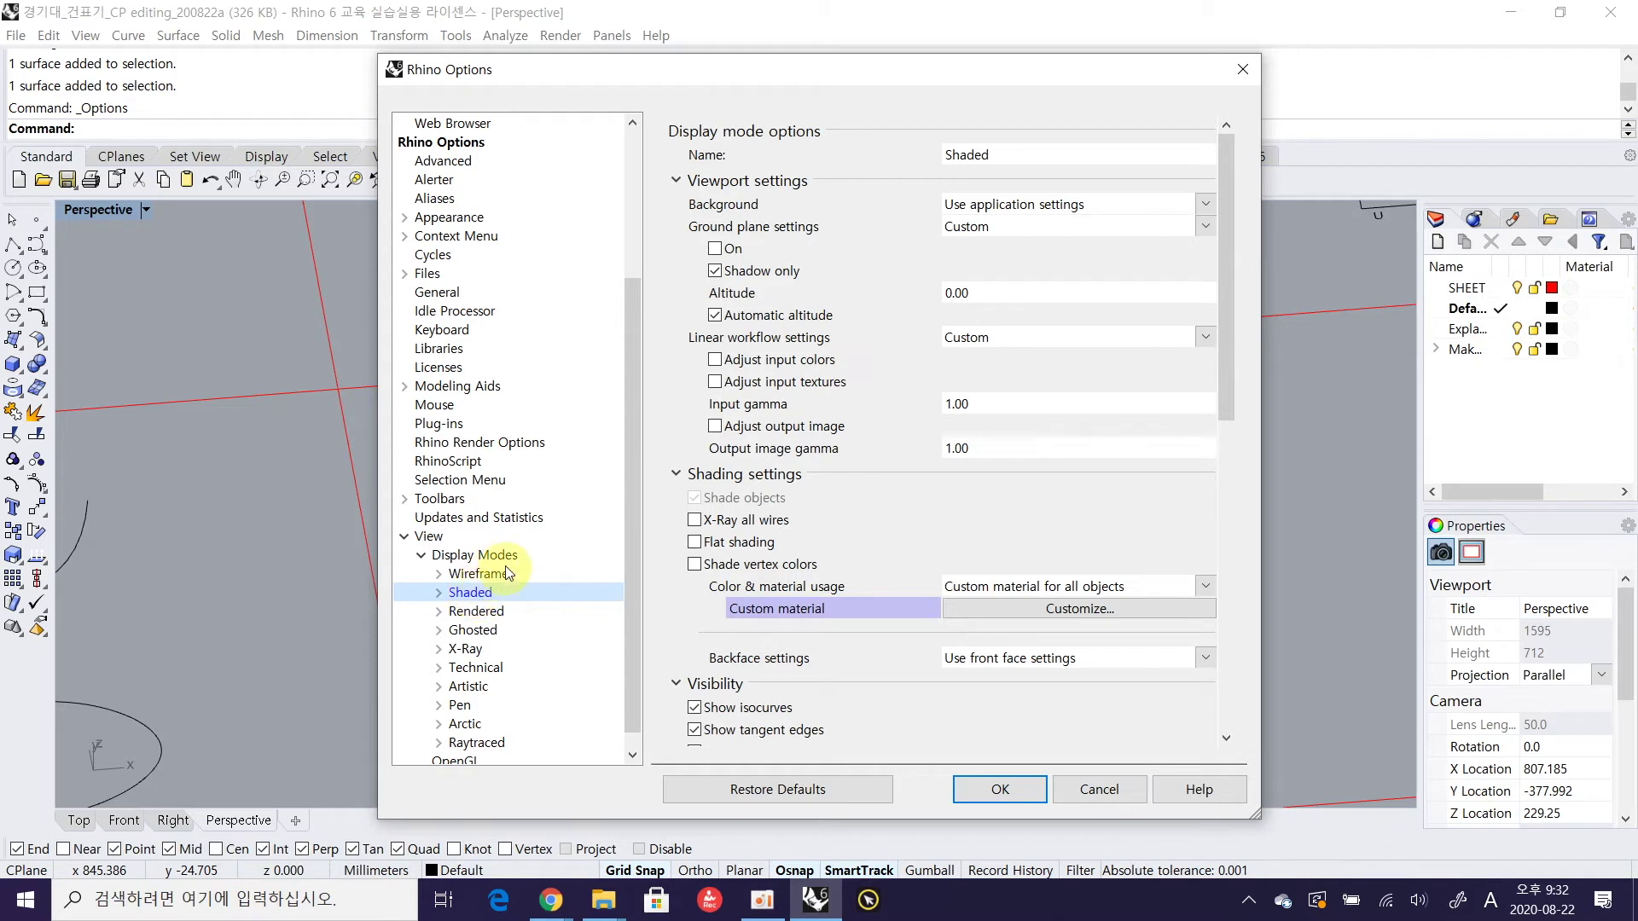
# Set the Shaded mode's backface settings to Single color for all backfaces with Green as the colour, and apply the options
pyautogui.moveTo(1221, 280); pyautogui.dragTo(1225, 354)
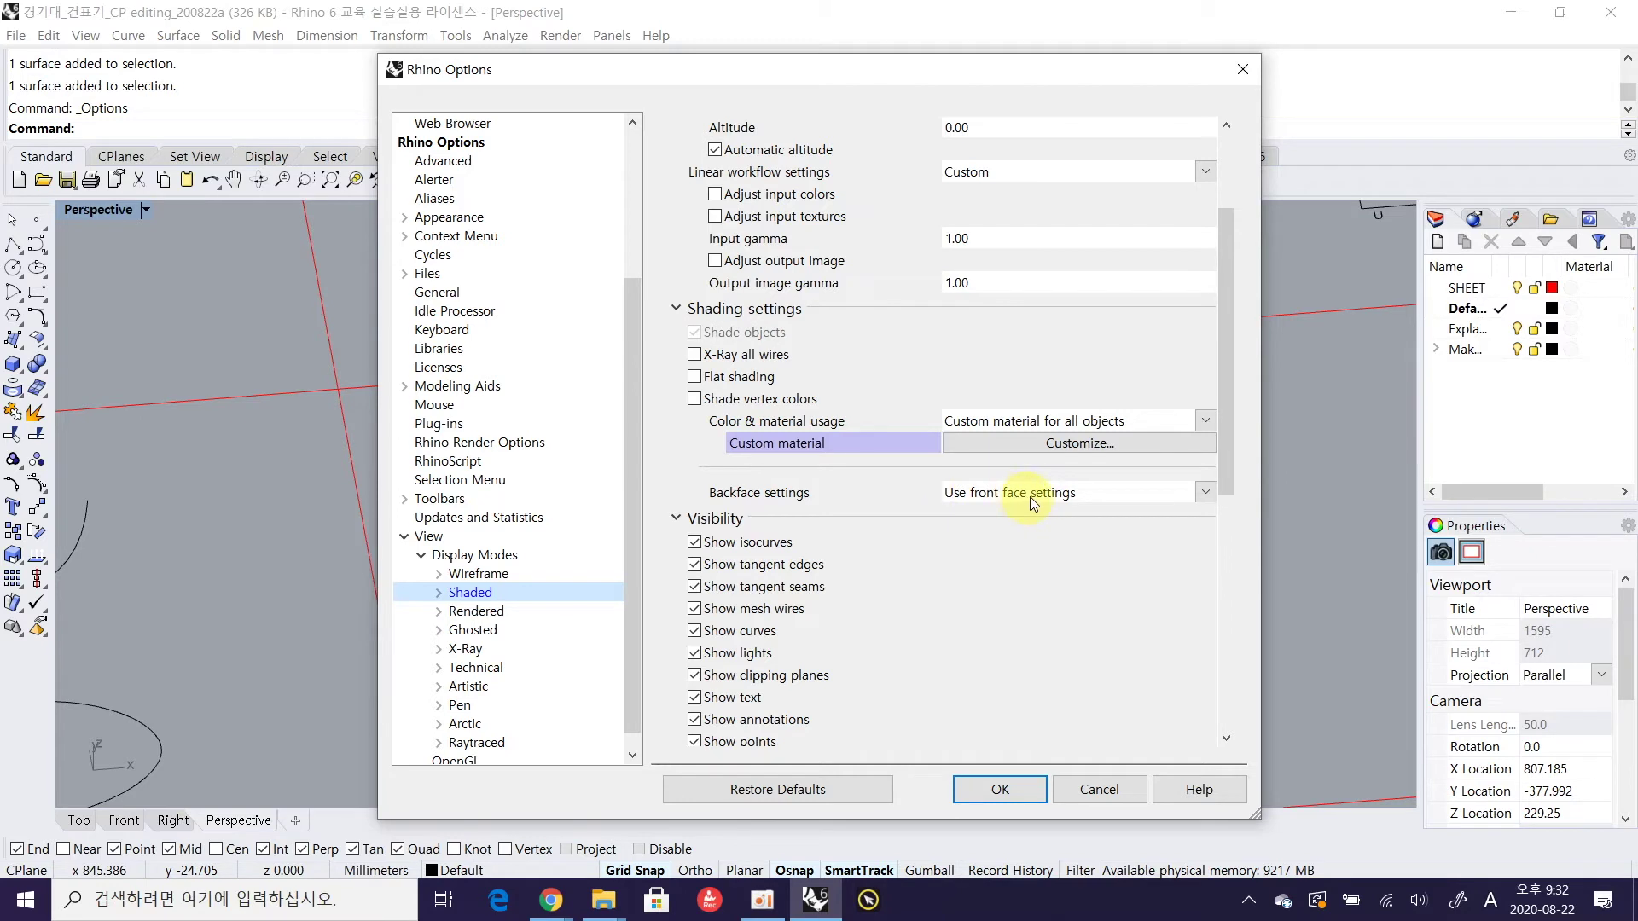
pyautogui.click(1210, 491)
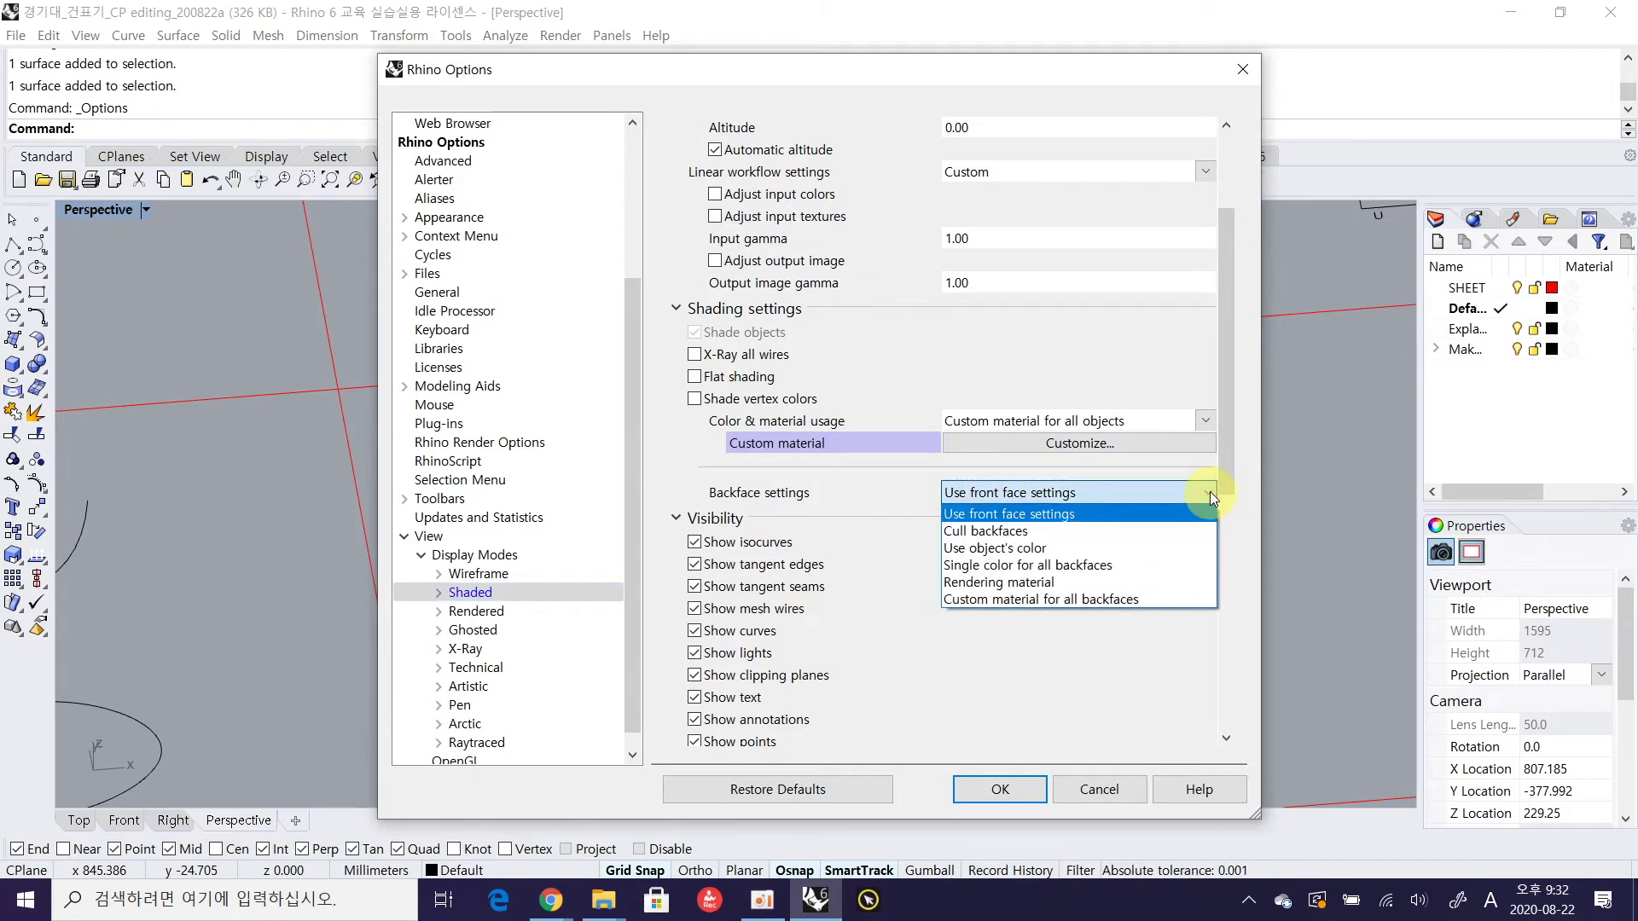
pyautogui.click(1174, 563)
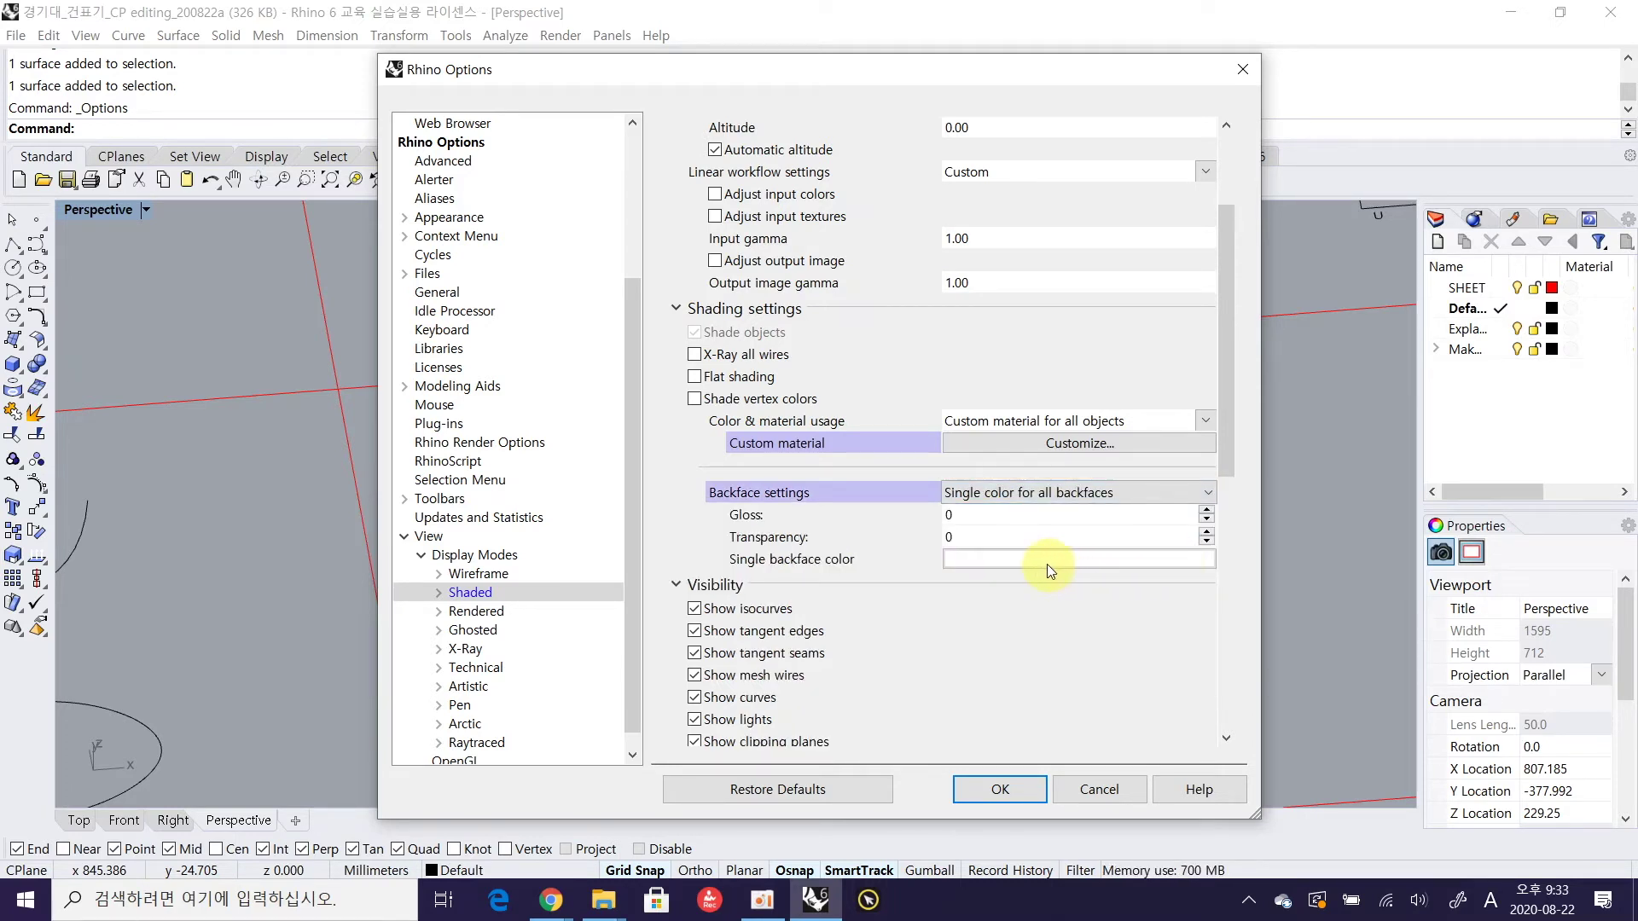
pyautogui.click(995, 564)
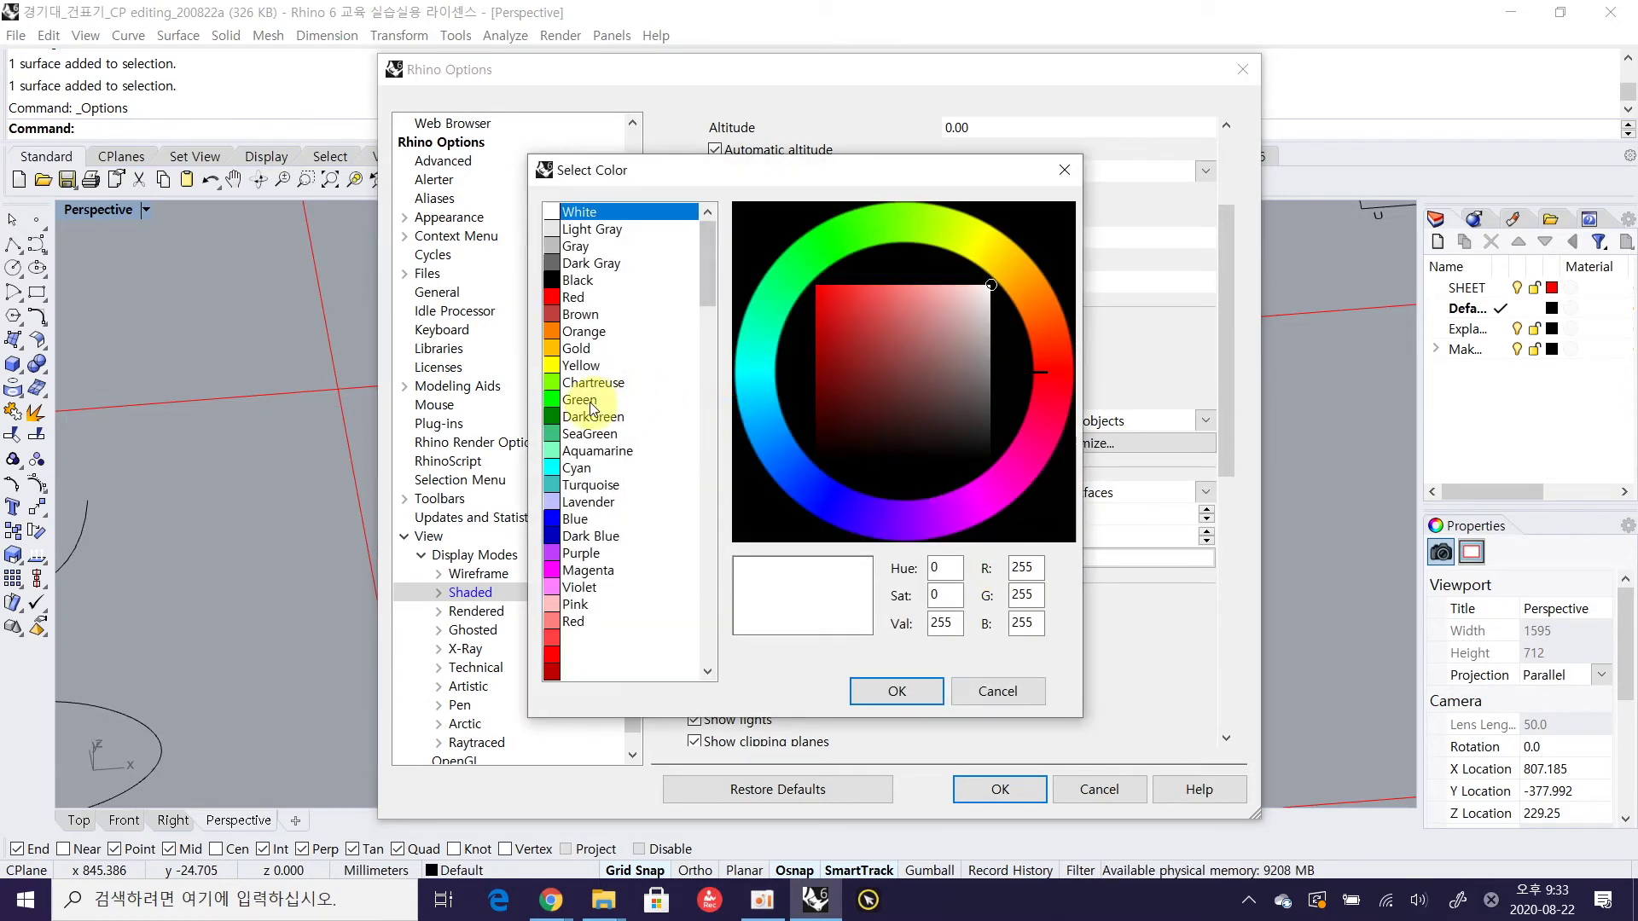
pyautogui.click(579, 401)
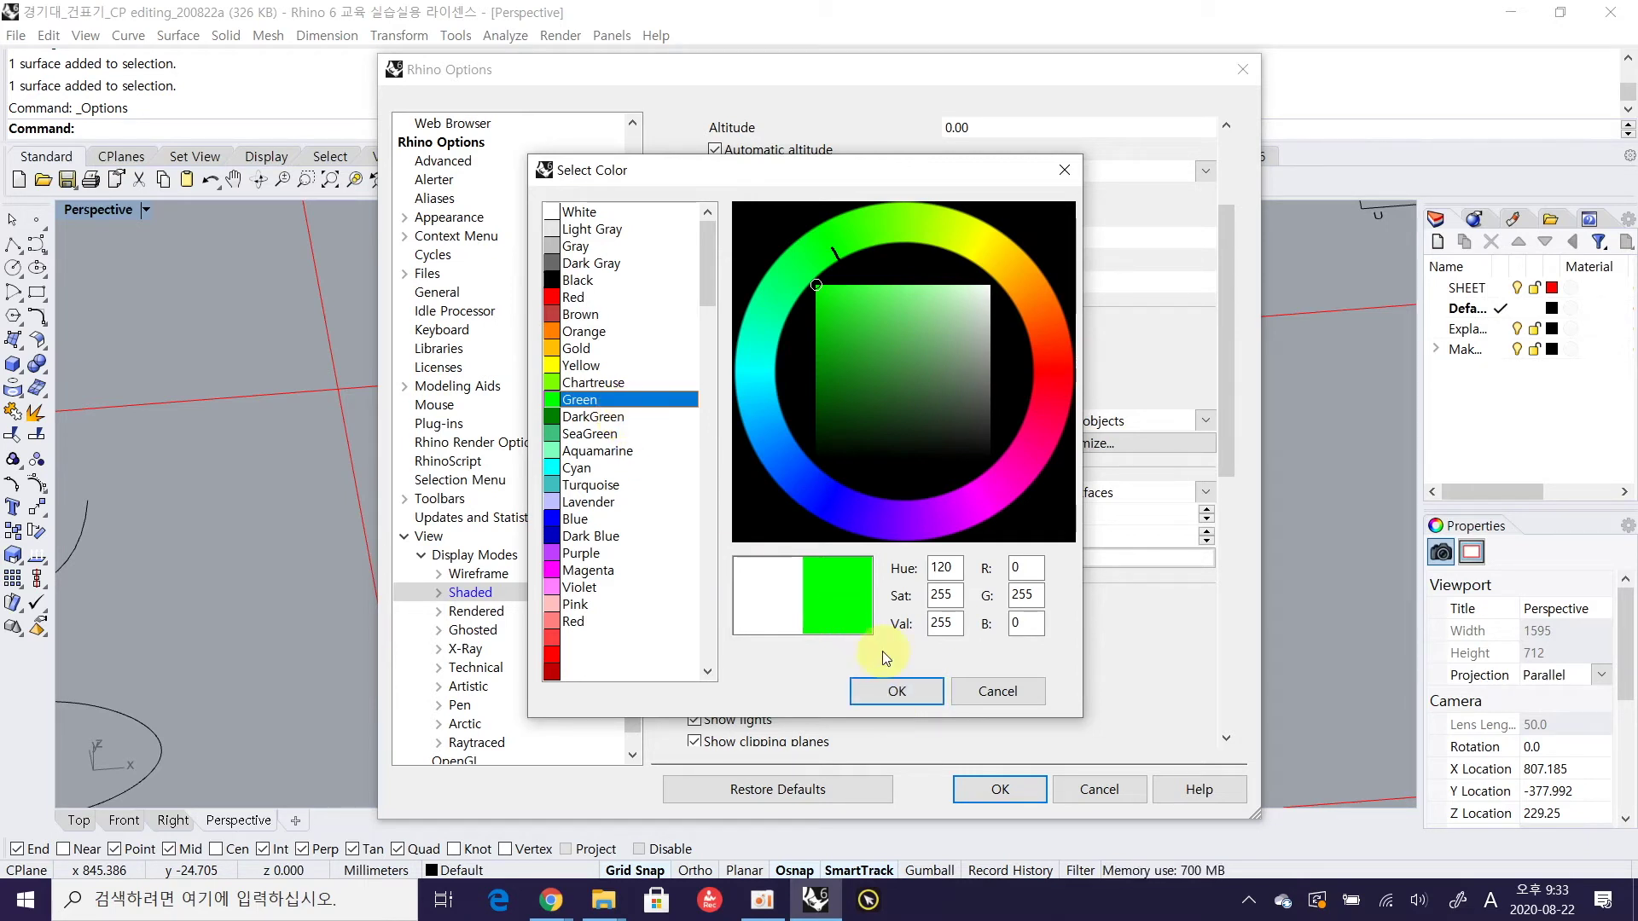
pyautogui.click(910, 692)
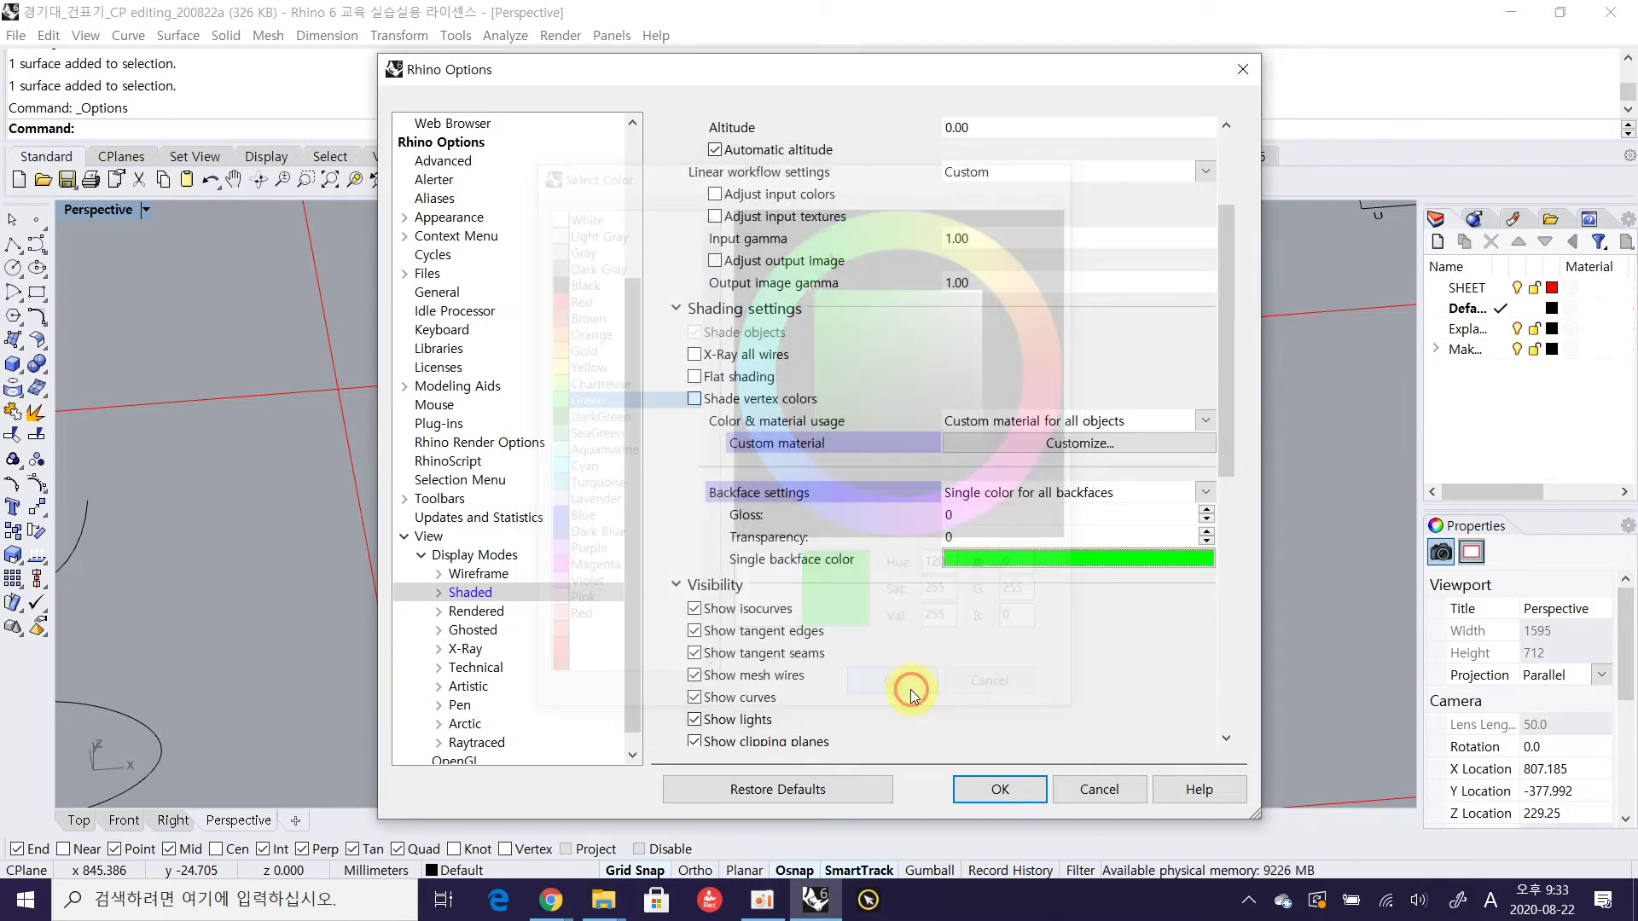
pyautogui.click(1012, 788)
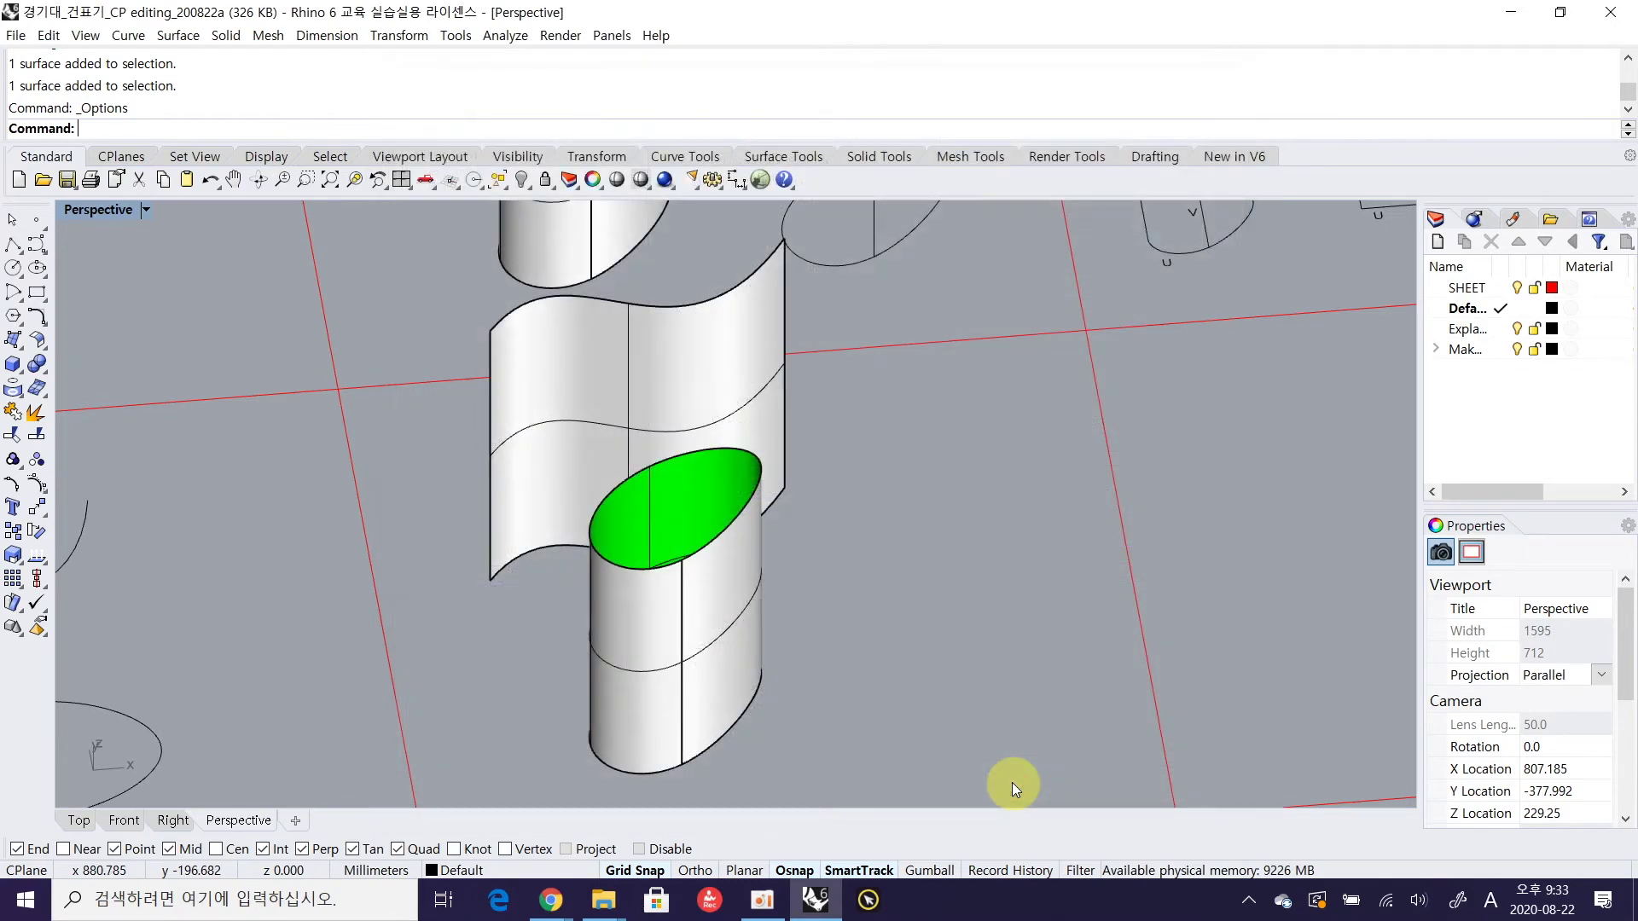
# Examine the front and back faces of the tube and the wavy surface from several angles
pyautogui.moveTo(754, 574); pyautogui.dragTo(714, 607, button='right')
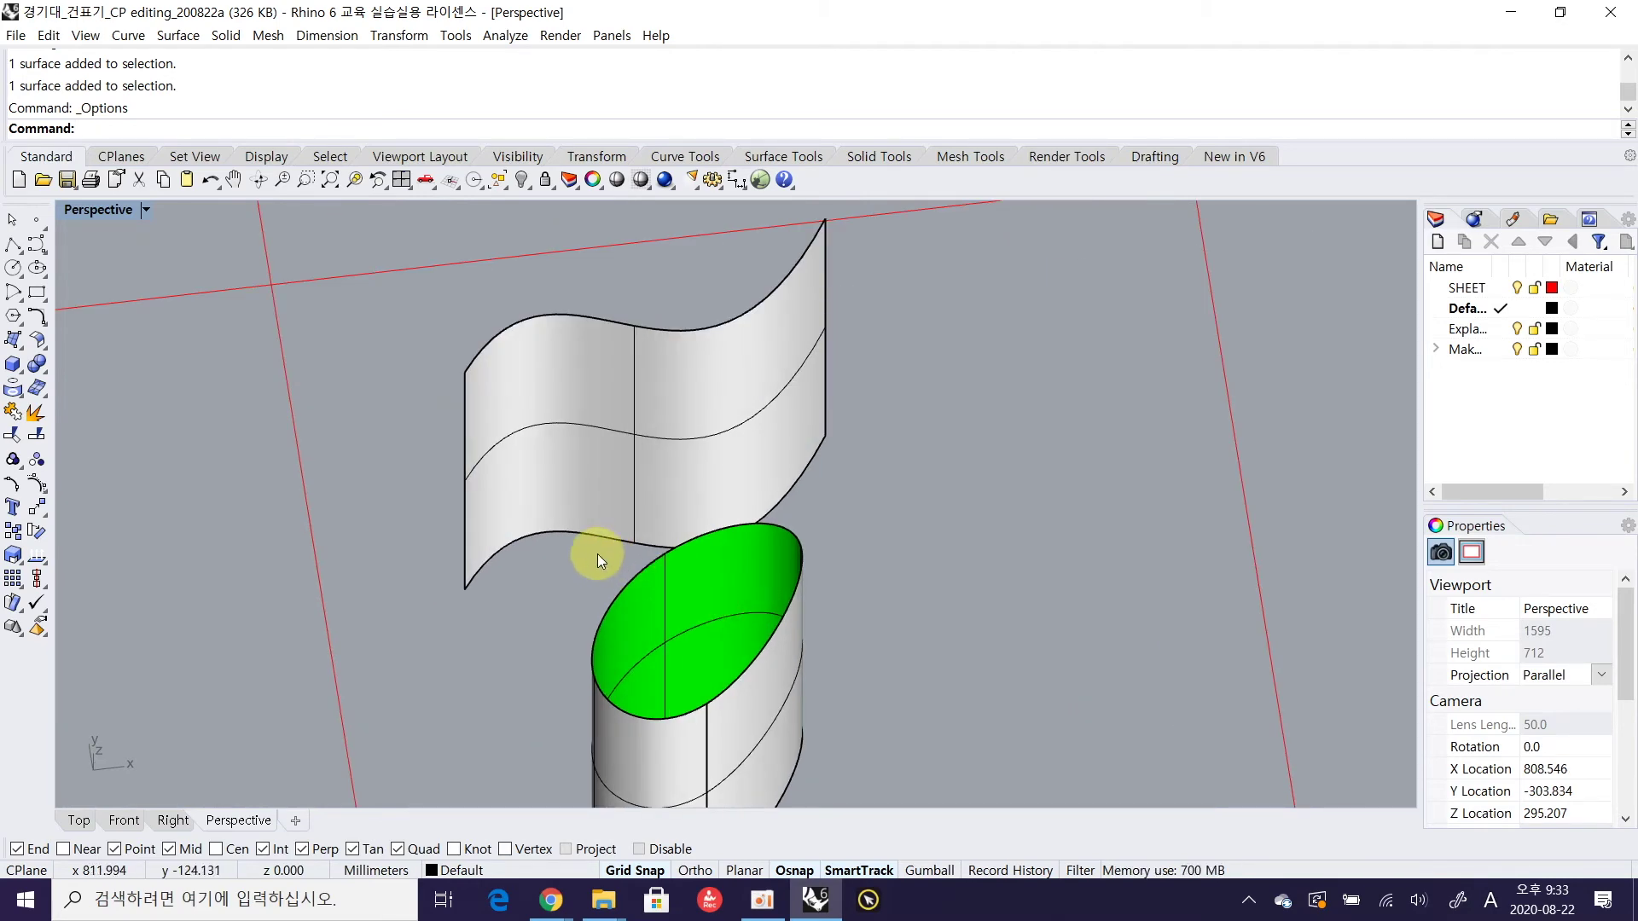
pyautogui.moveTo(566, 509); pyautogui.dragTo(655, 488, button='right')
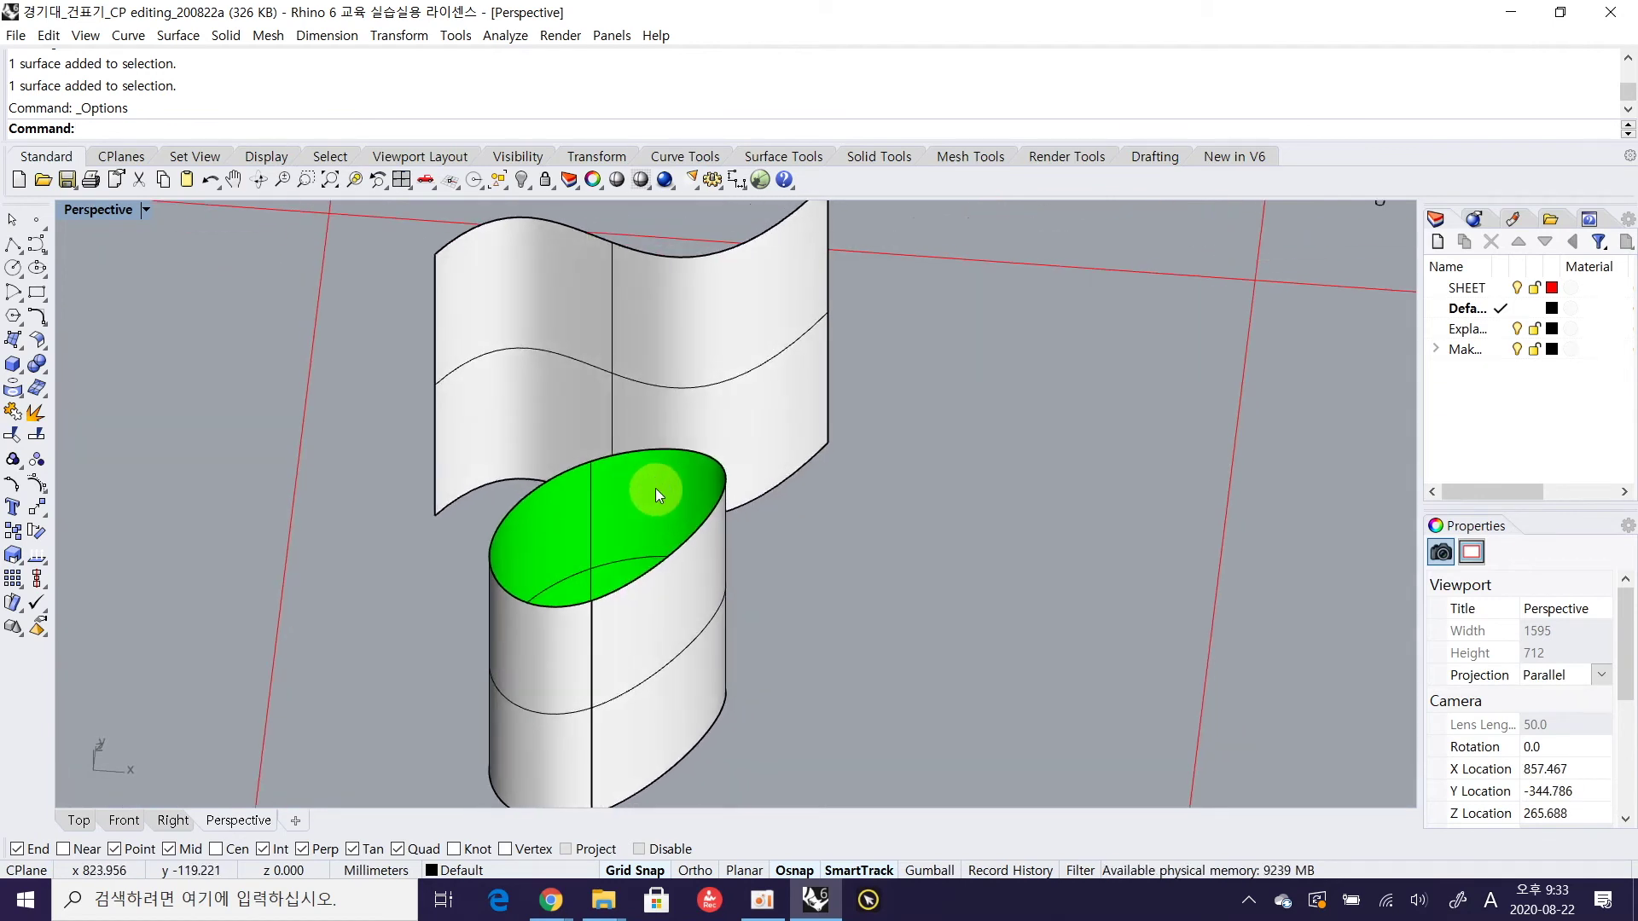
pyautogui.scroll(-2, 713, 375)
pyautogui.moveTo(660, 646); pyautogui.dragTo(640, 601, button='right')
pyautogui.click(633, 565)
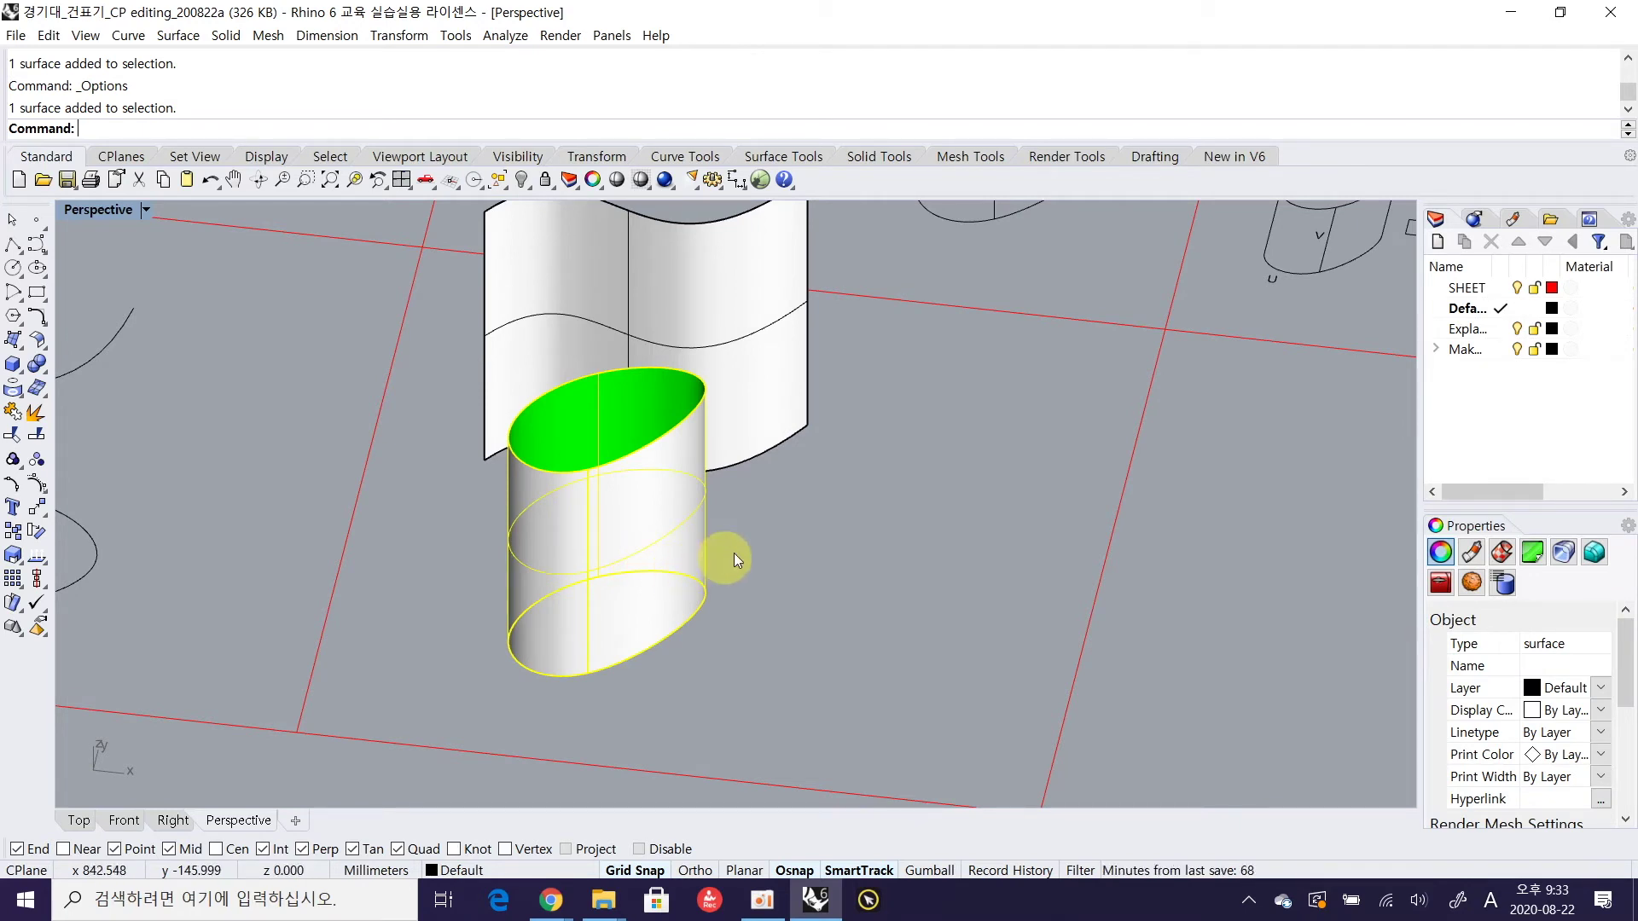
pyautogui.click(785, 528)
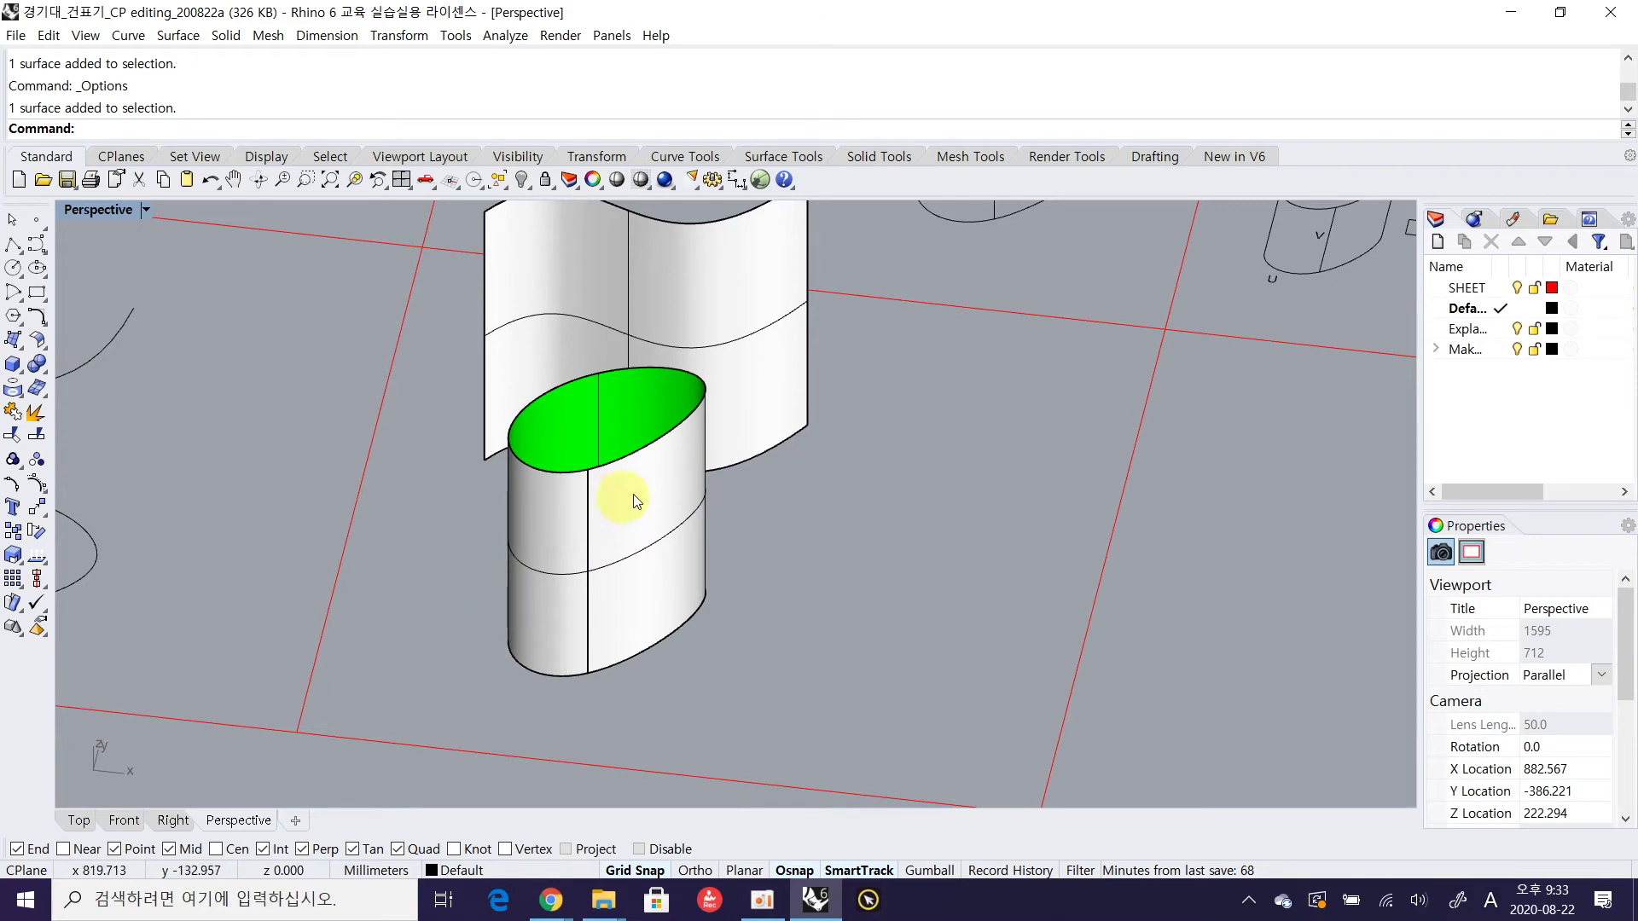
pyautogui.moveTo(665, 546); pyautogui.dragTo(684, 559, button='right')
pyautogui.click(684, 559)
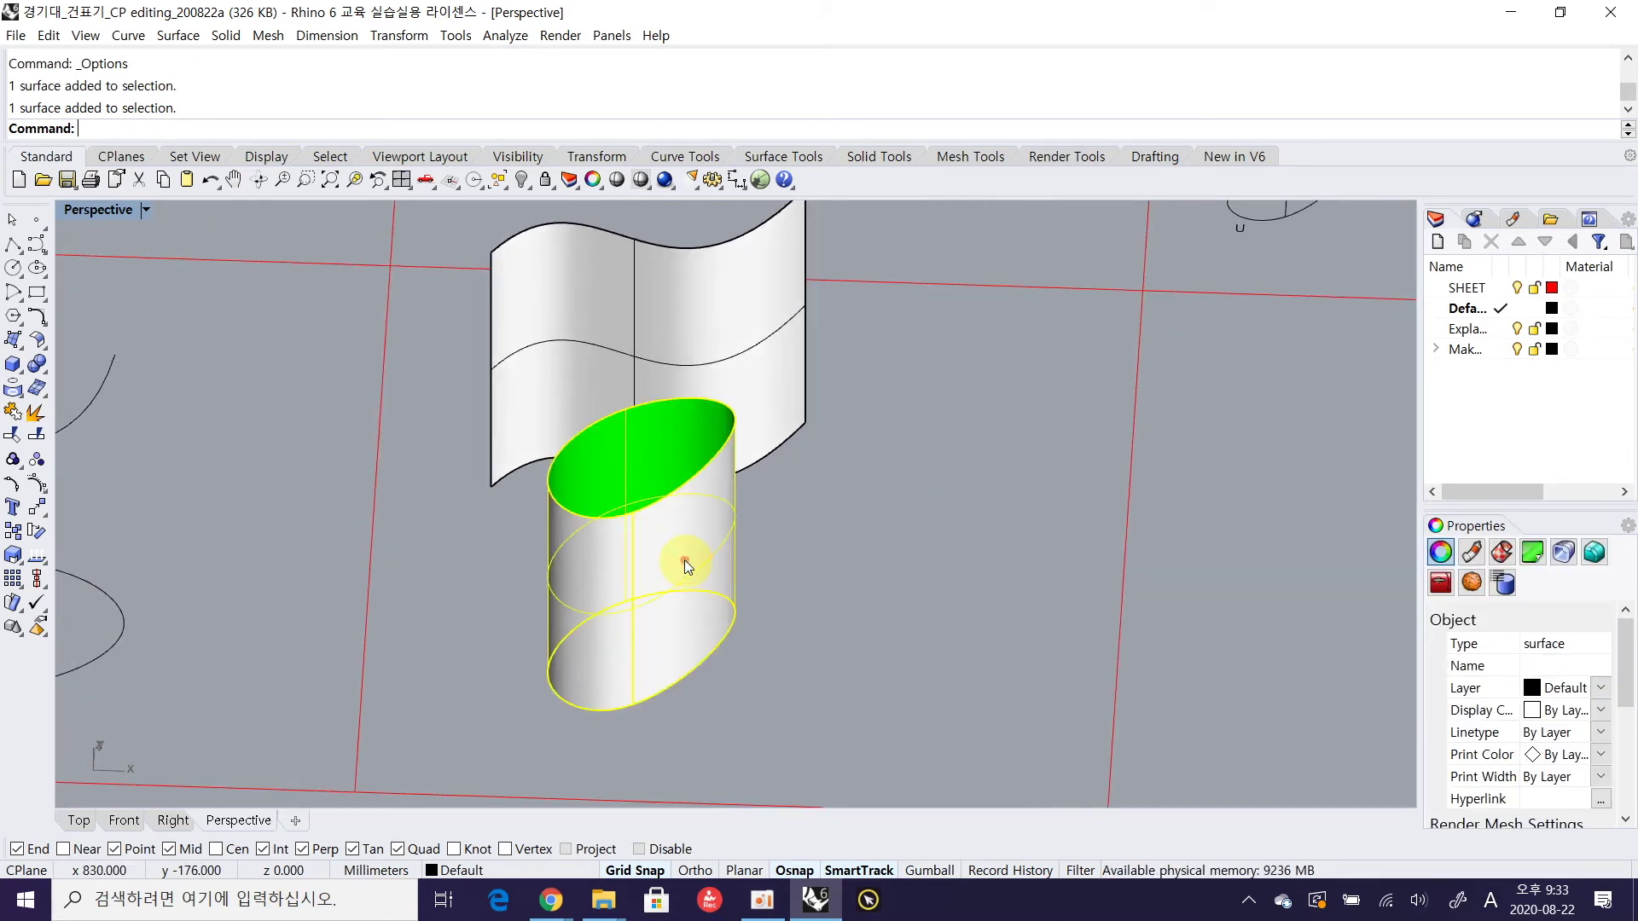
pyautogui.click(790, 531)
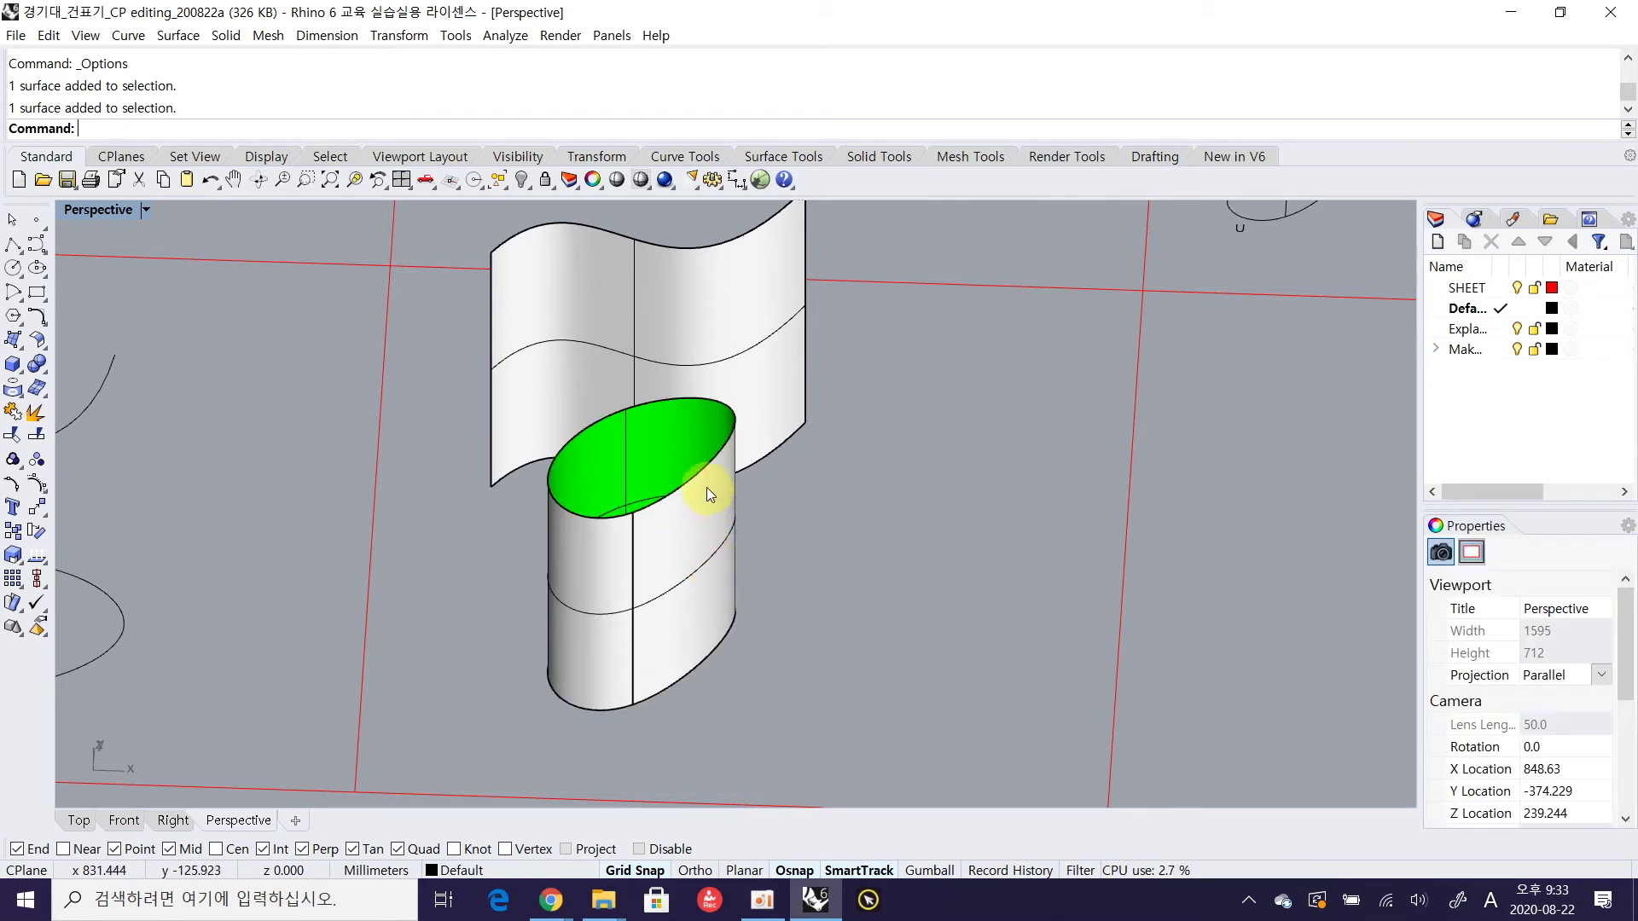
pyautogui.moveTo(640, 504)
pyautogui.mouseDown(button='right')
pyautogui.moveTo(750, 540)
pyautogui.moveTo(694, 494)
pyautogui.mouseUp(button='right')
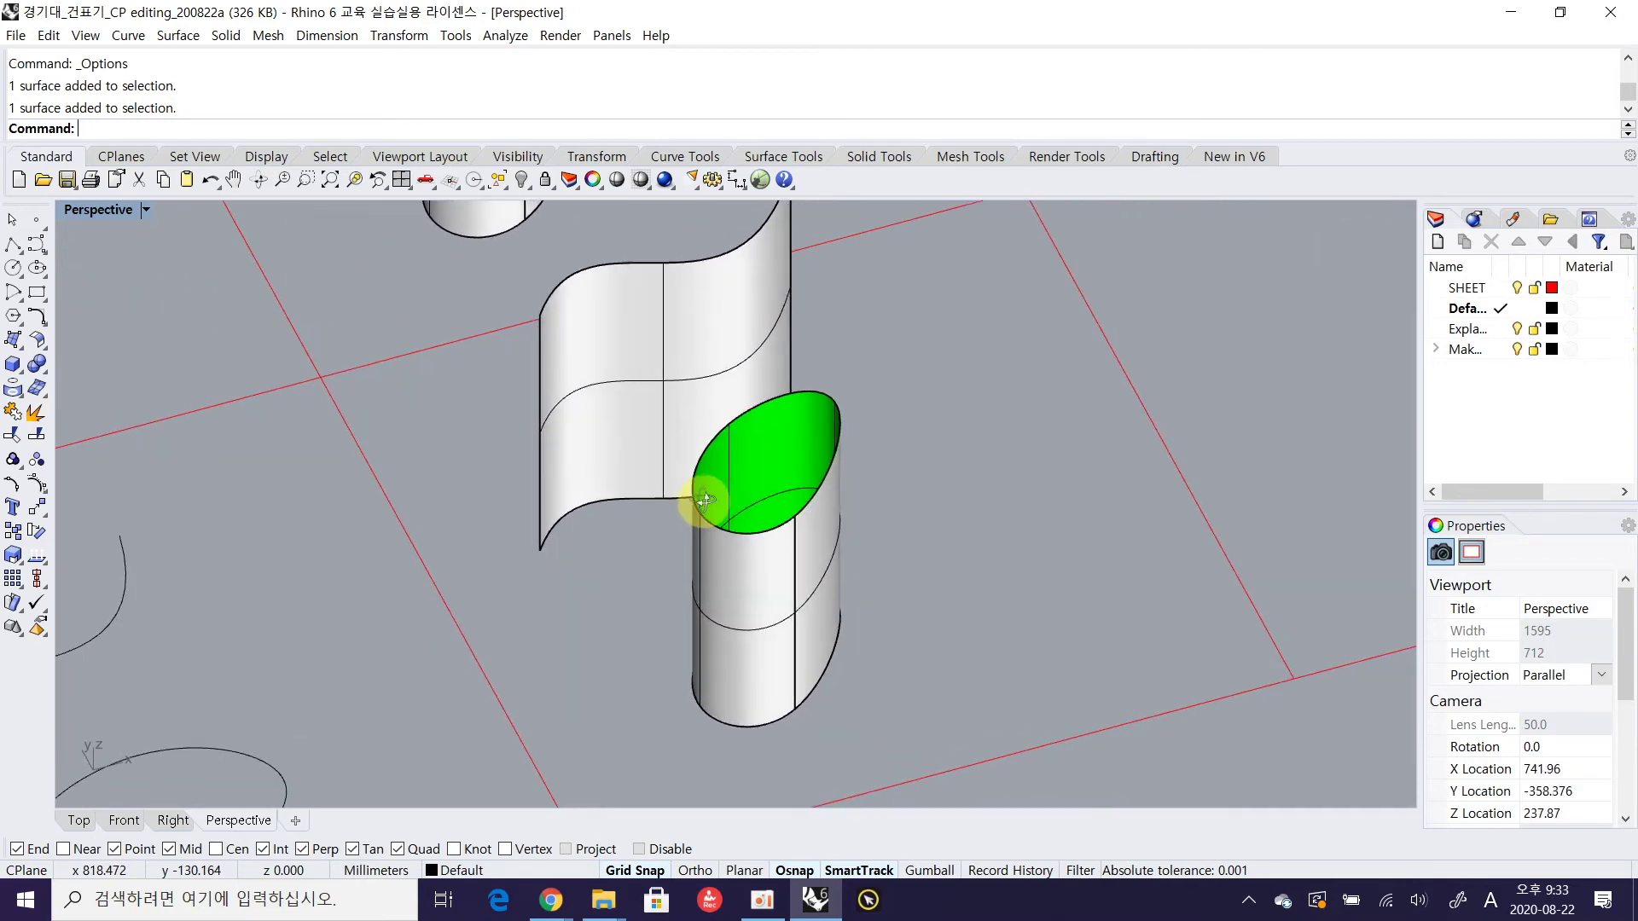
# Reverse the direction of the tube surface with Flip
pyautogui.click(822, 568)
pyautogui.moveTo(867, 549); pyautogui.dragTo(822, 548, button='right')
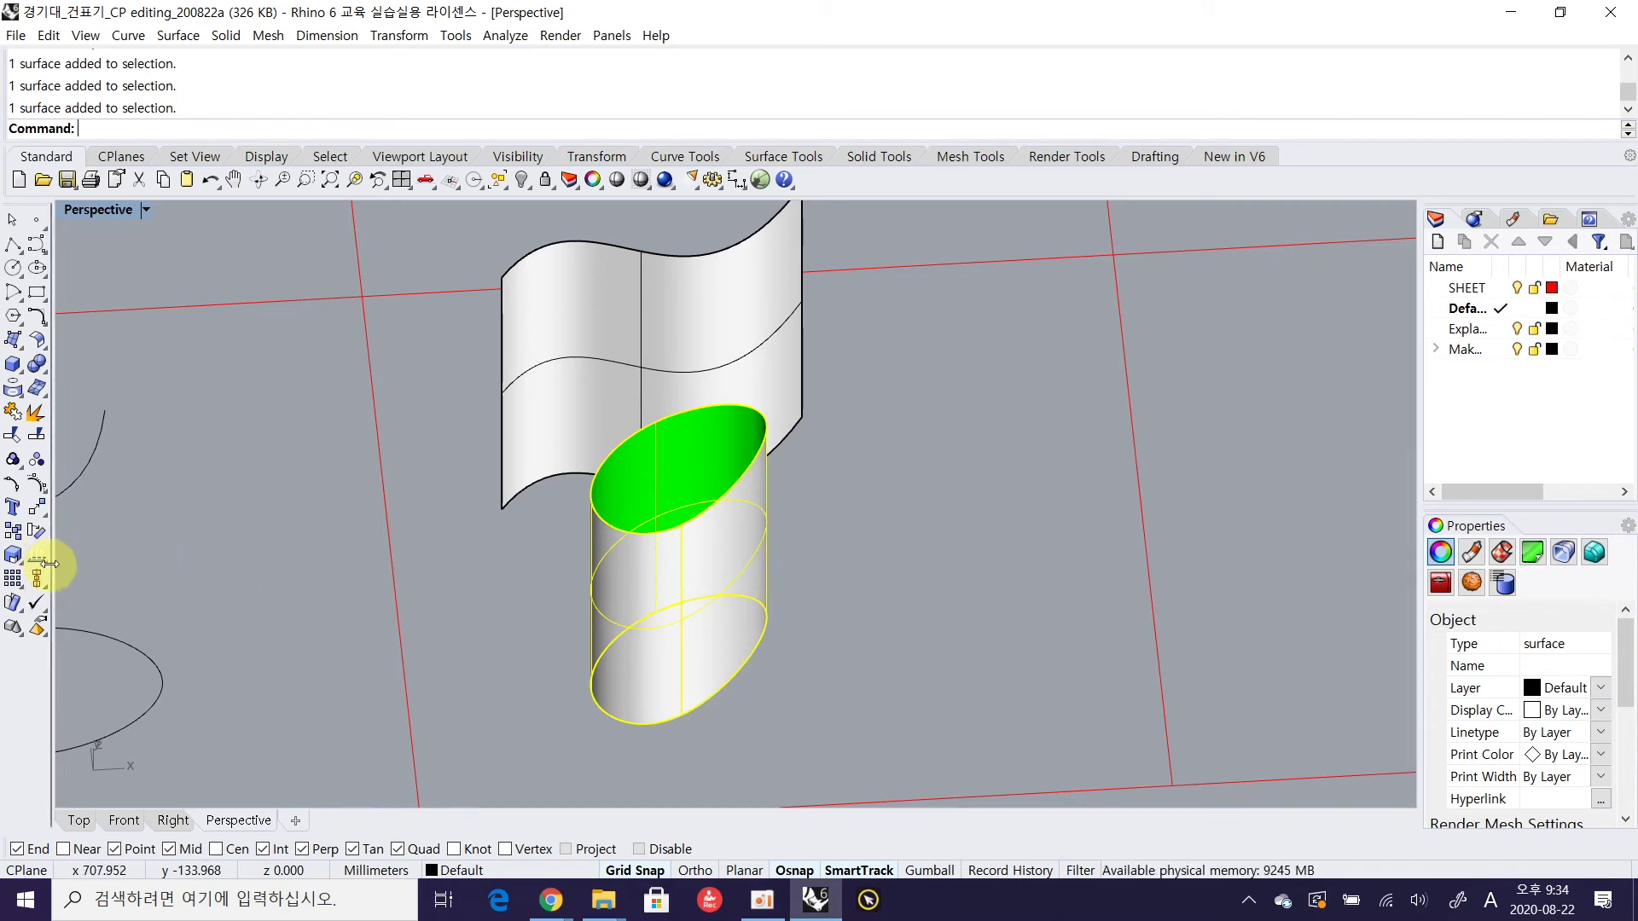
pyautogui.click(47, 569)
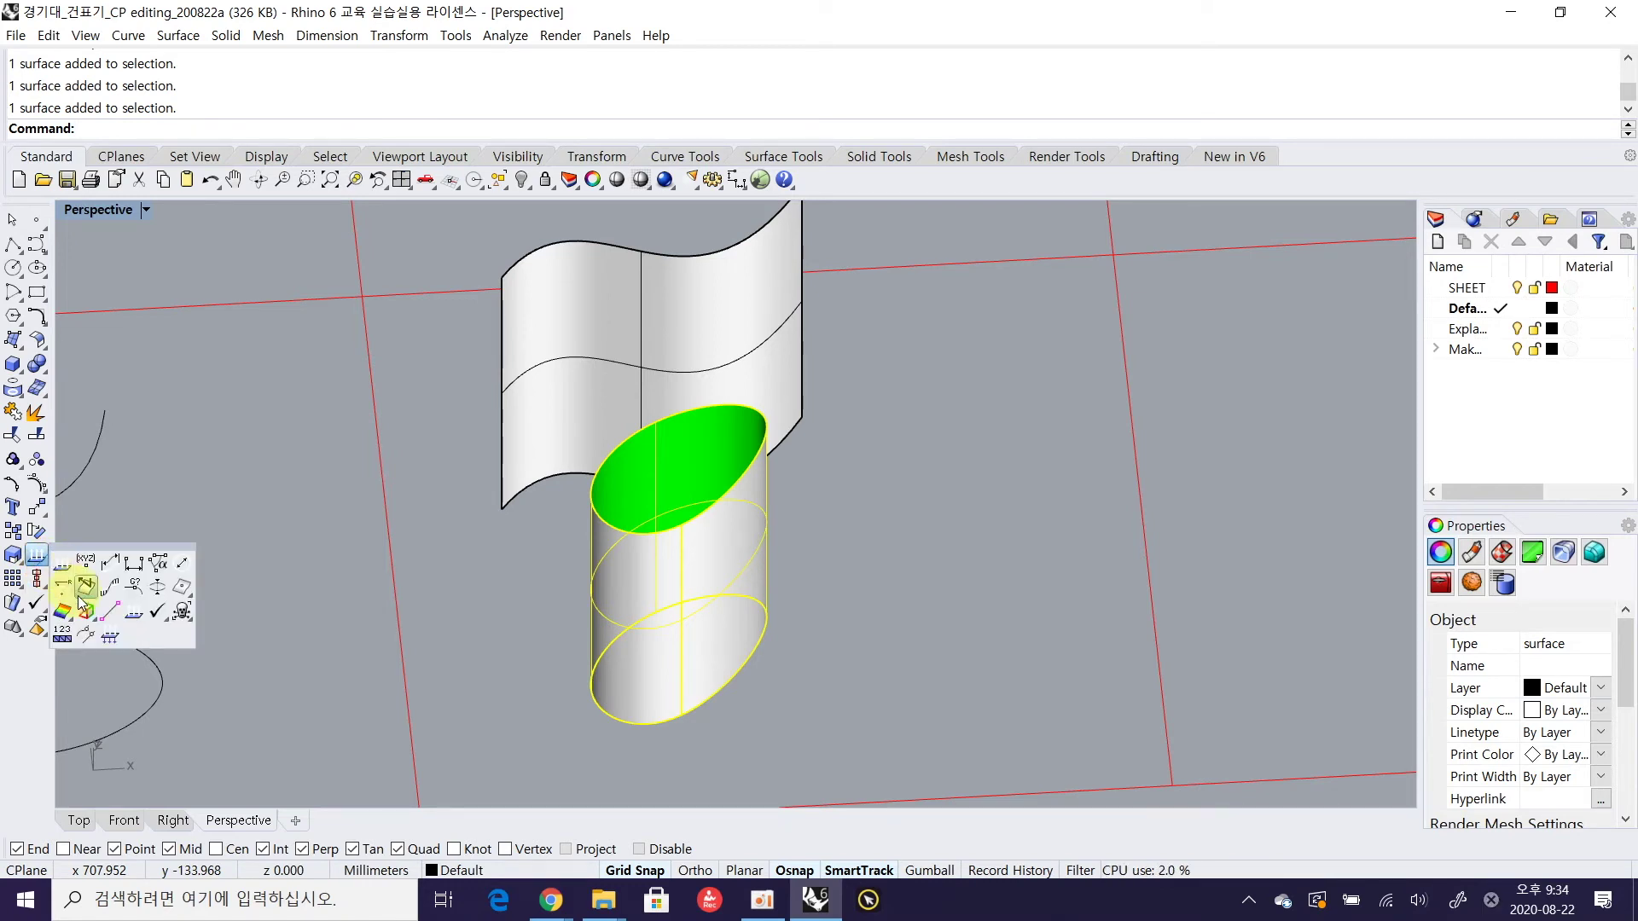
pyautogui.click(111, 638)
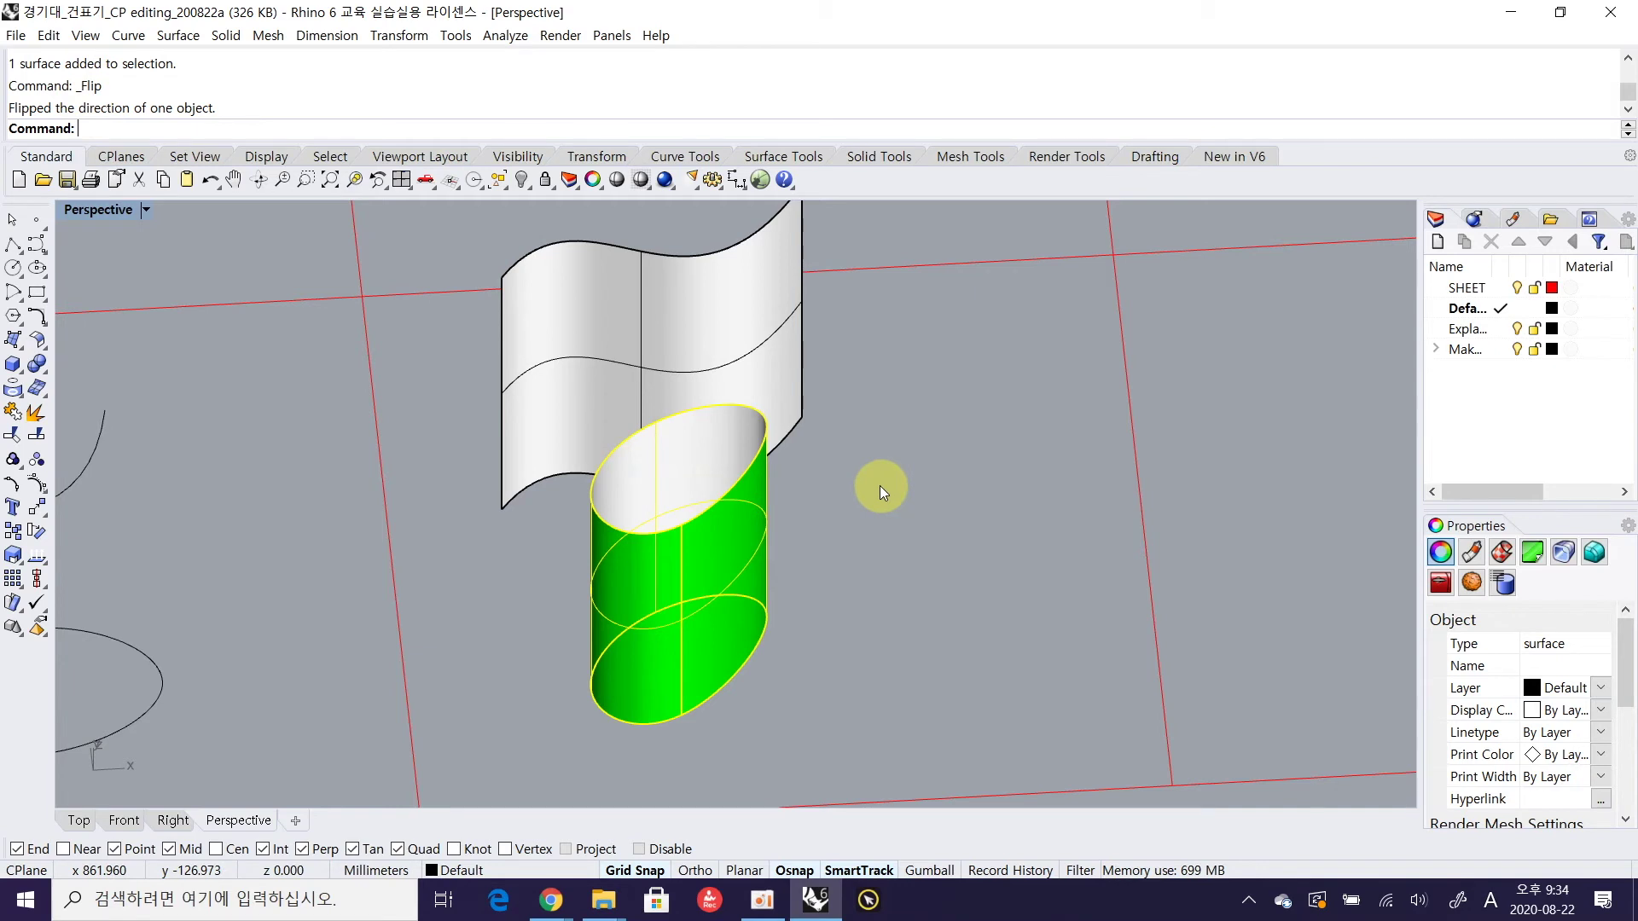
# Flip the wavy surface's direction repeatedly until its green backface faces the viewer like the tube's, then deselect it
pyautogui.moveTo(870, 478); pyautogui.dragTo(726, 411, button='right')
pyautogui.click(720, 380)
pyautogui.rightClick(720, 380)
pyautogui.rightClick(719, 387)
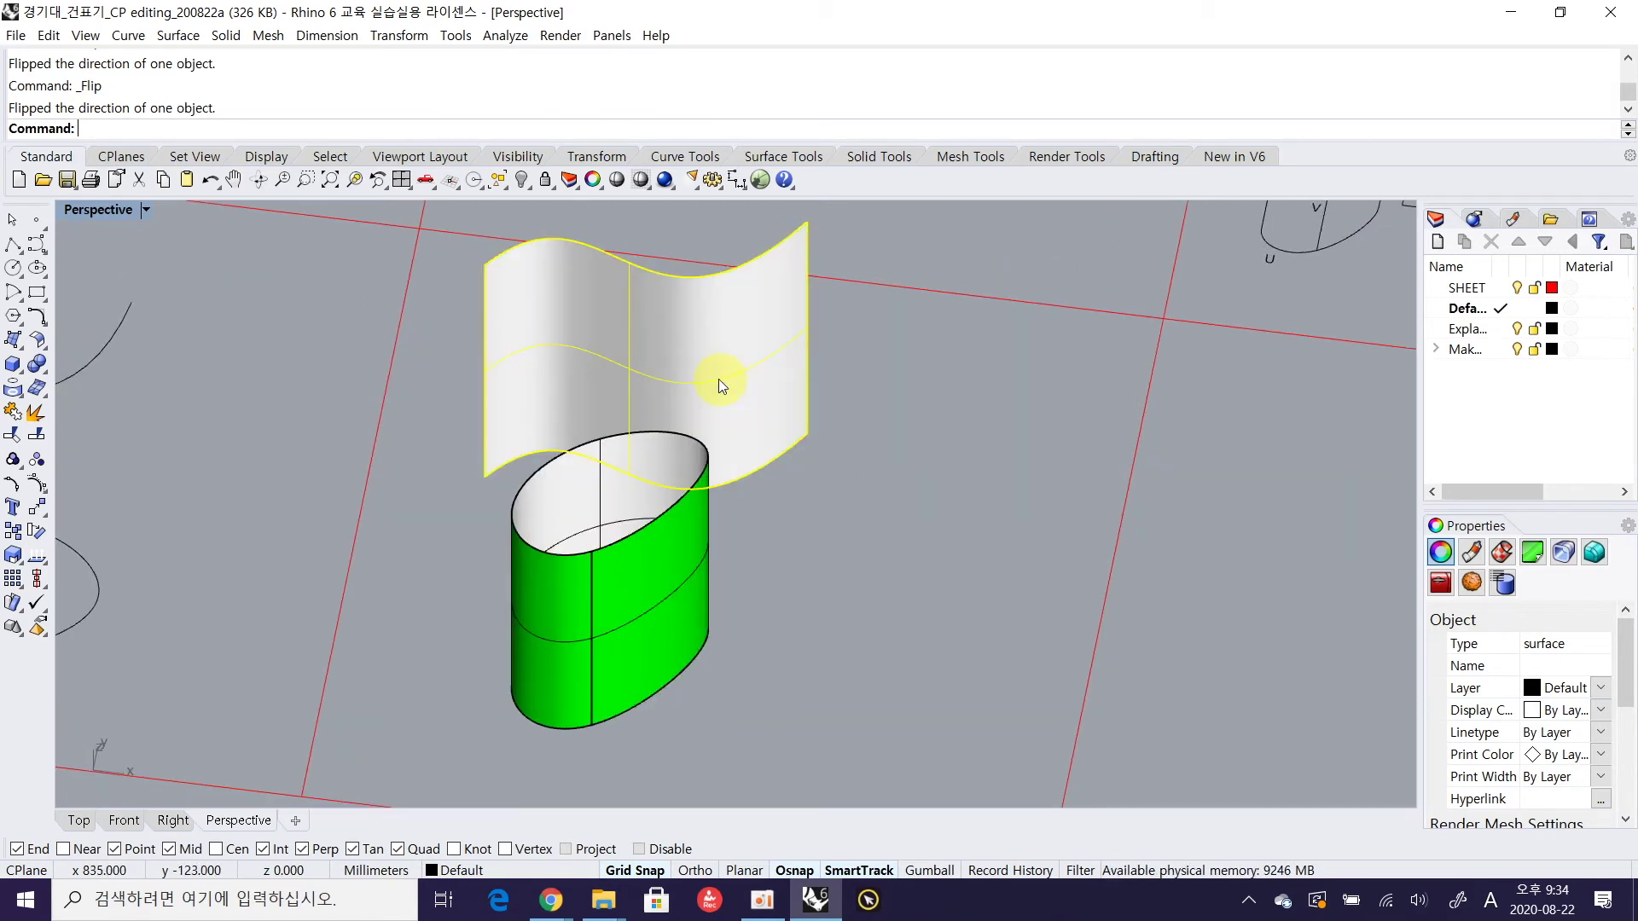
pyautogui.rightClick(720, 382)
pyautogui.click(876, 491)
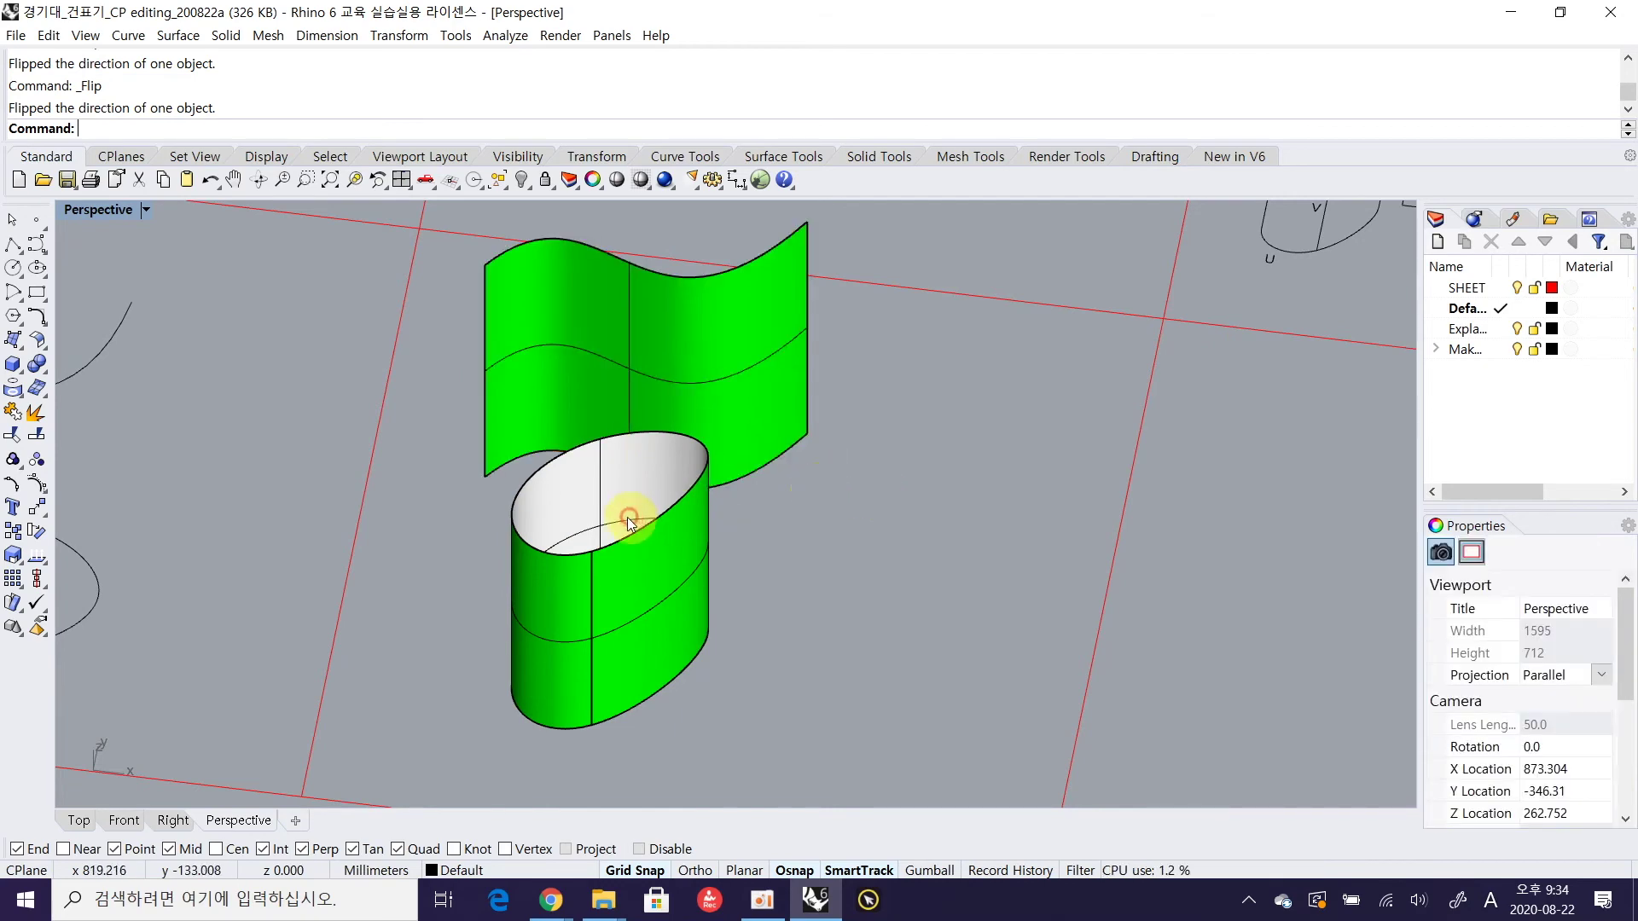
# Bring up the U and V direction diagrams between the ExtrudeCrv and Rebuild examples in the Top view
pyautogui.scroll(-5, 631, 524)
pyautogui.moveTo(632, 523); pyautogui.dragTo(689, 499, button='right')
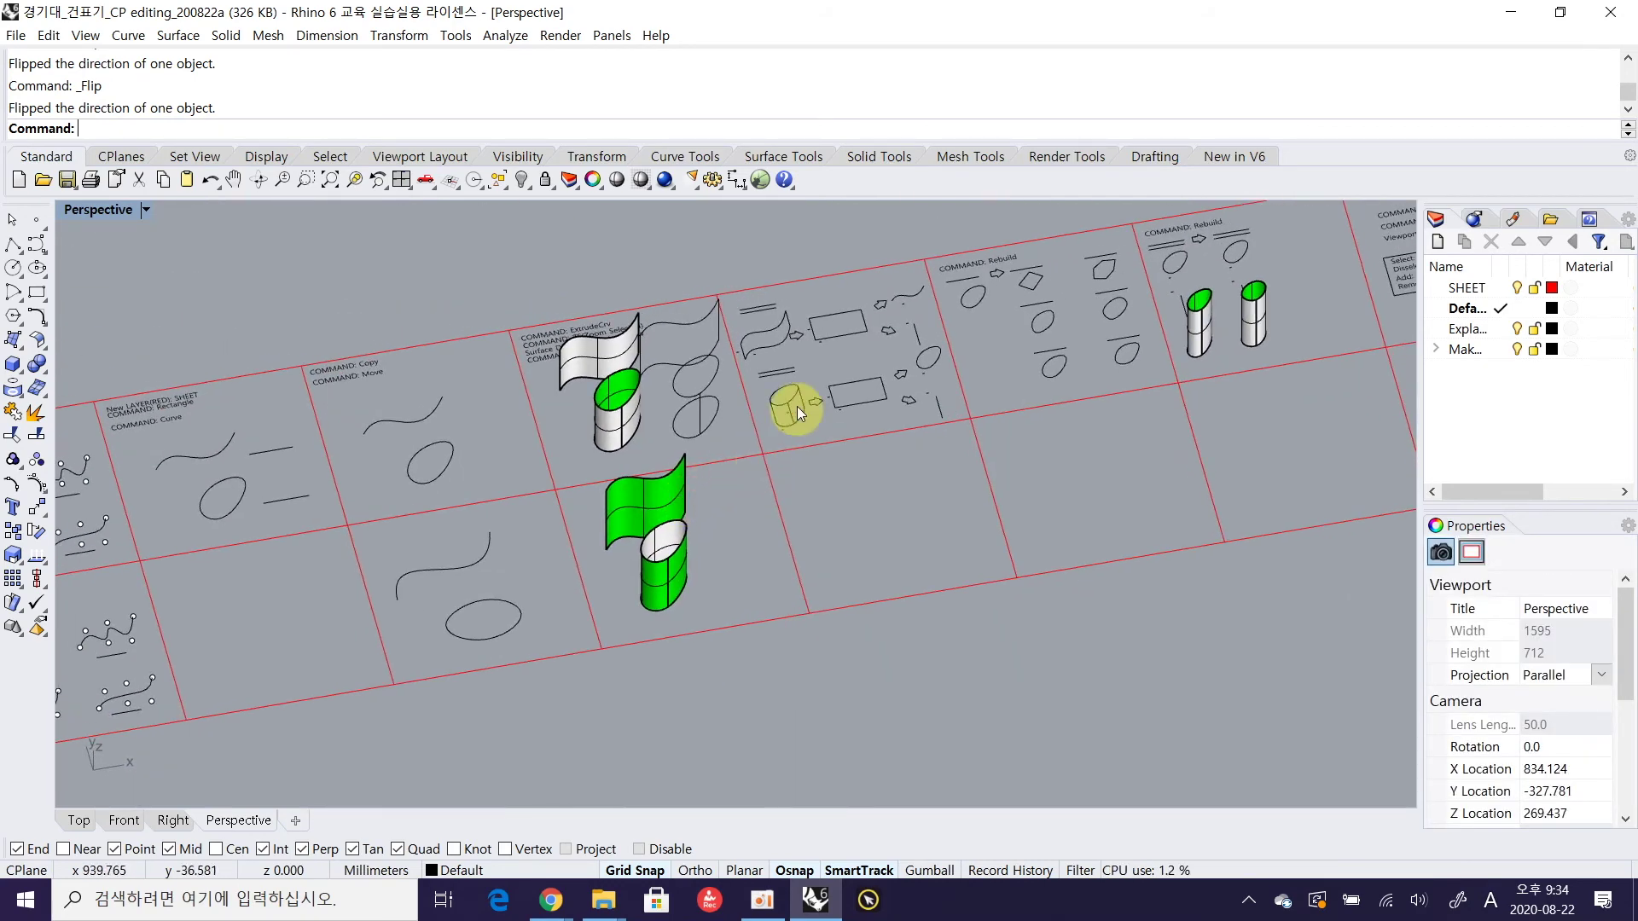
pyautogui.moveTo(797, 406); pyautogui.dragTo(782, 412, button='right')
pyautogui.scroll(3, 895, 317)
pyautogui.scroll(2, 674, 452)
pyautogui.moveTo(662, 461); pyautogui.dragTo(720, 412, button='right')
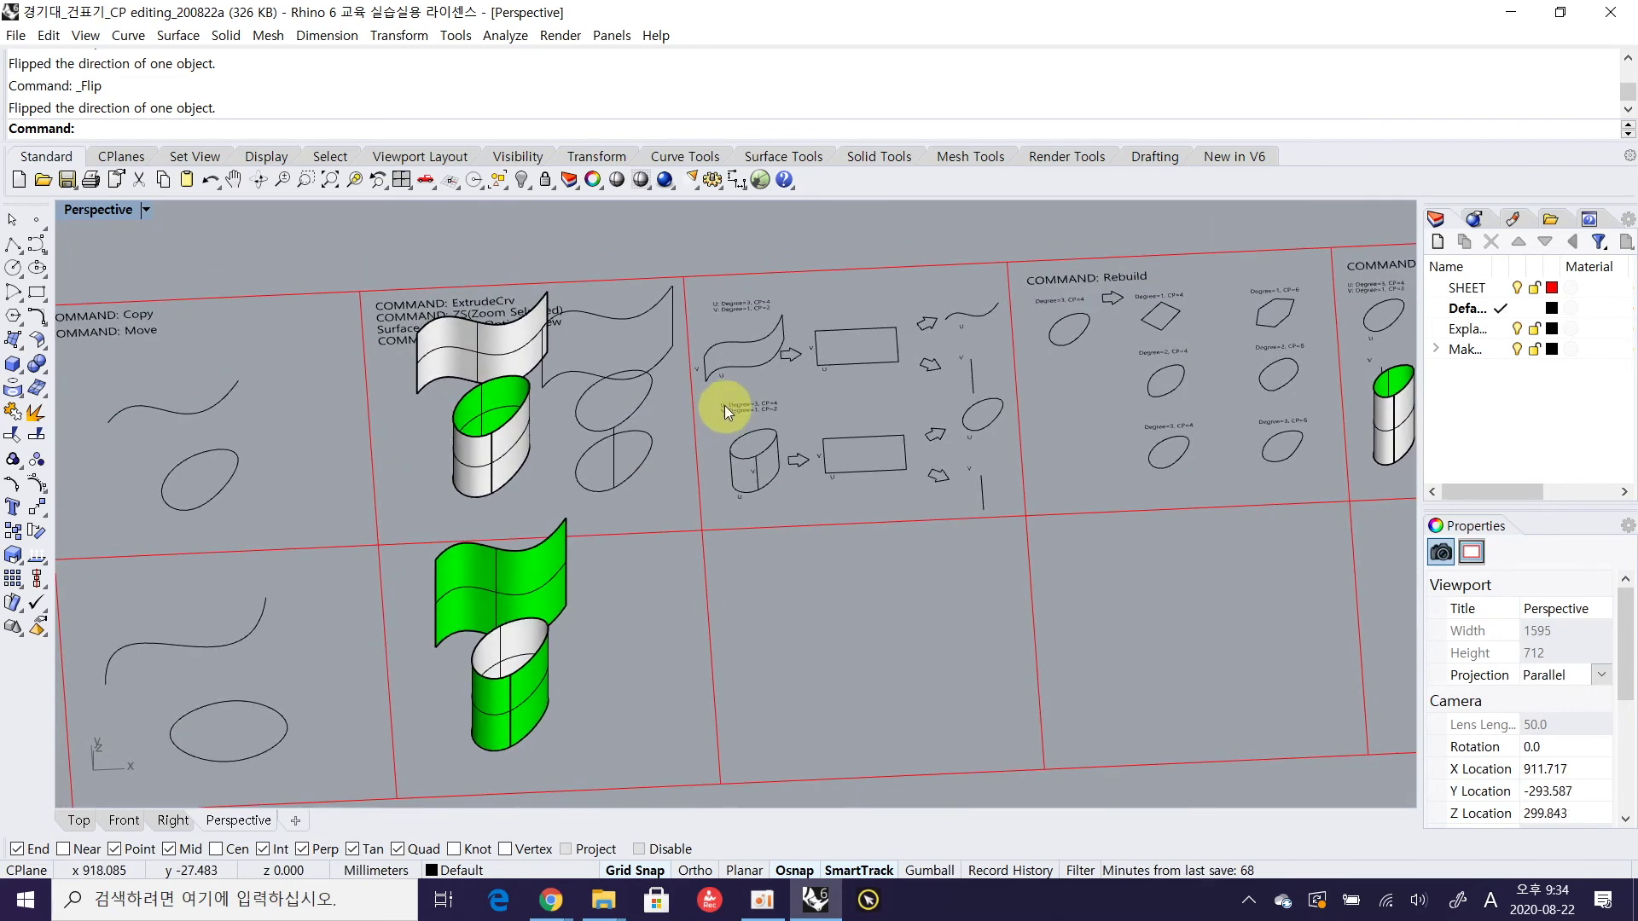
pyautogui.scroll(2, 942, 304)
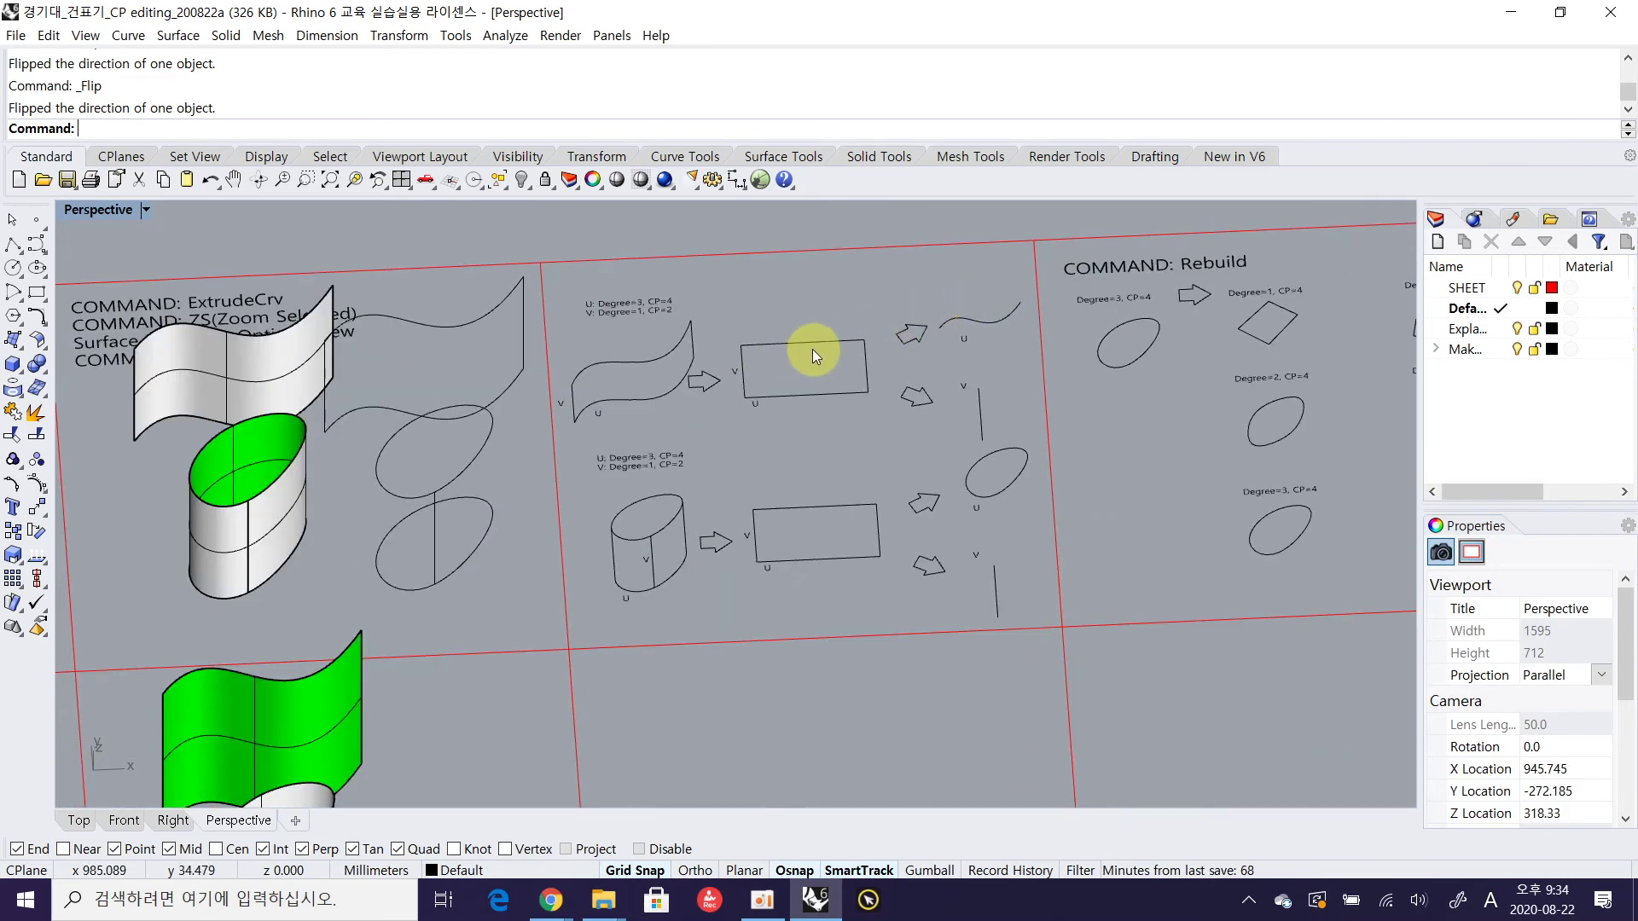
pyautogui.hotkey('ctrl', 'Tab')
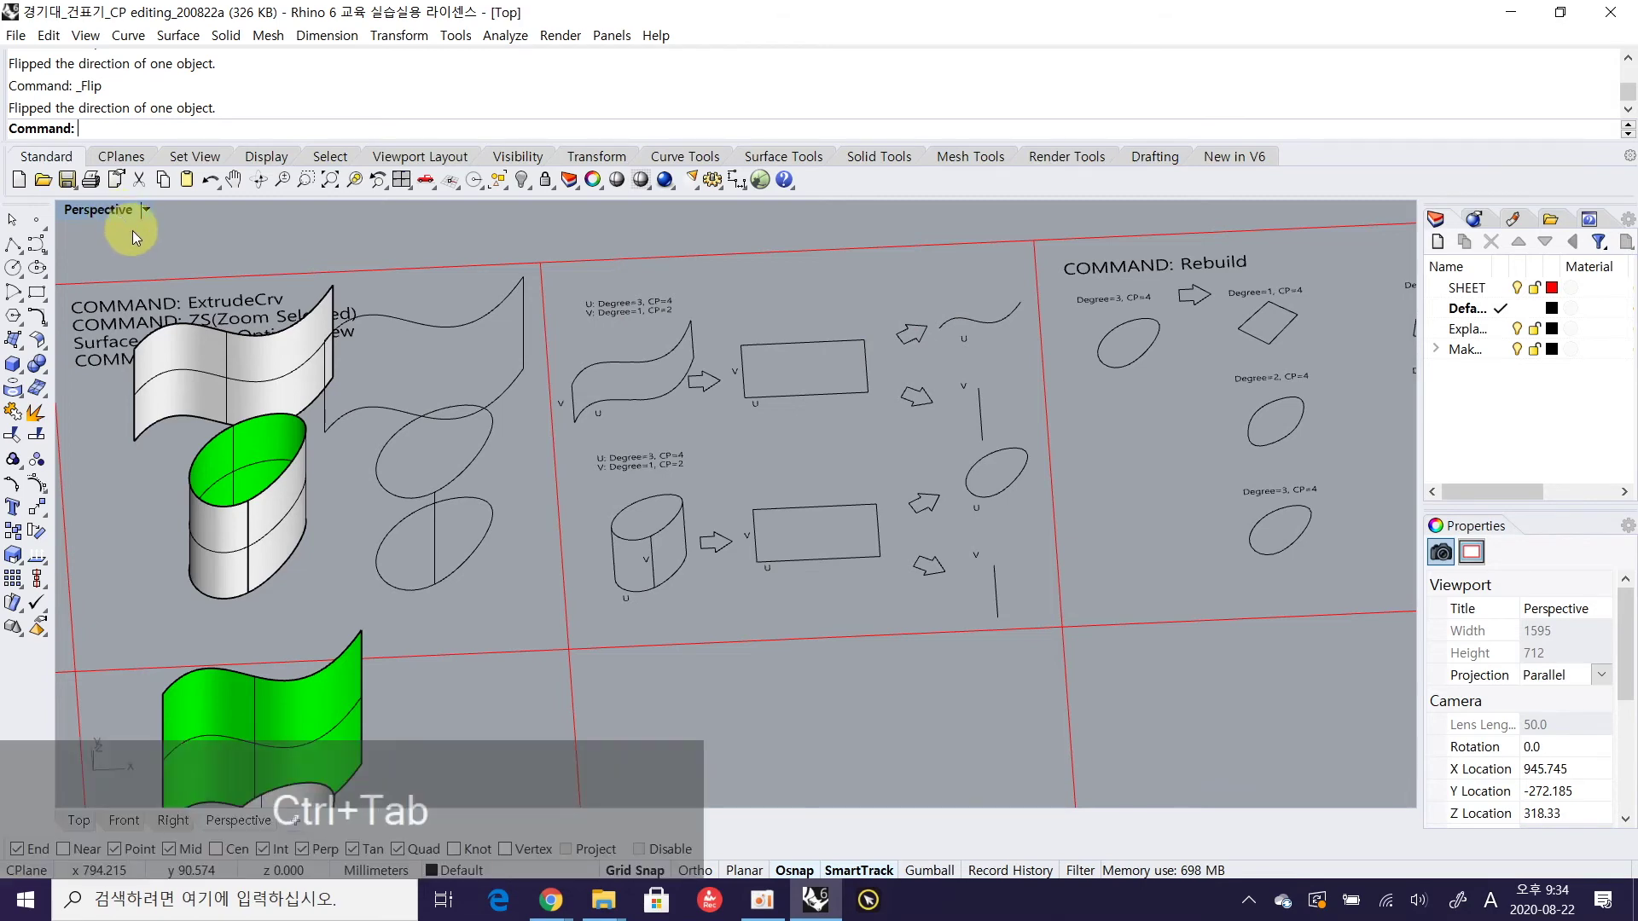
pyautogui.scroll(3, 567, 402)
pyautogui.moveTo(769, 356); pyautogui.dragTo(772, 389, button='right')
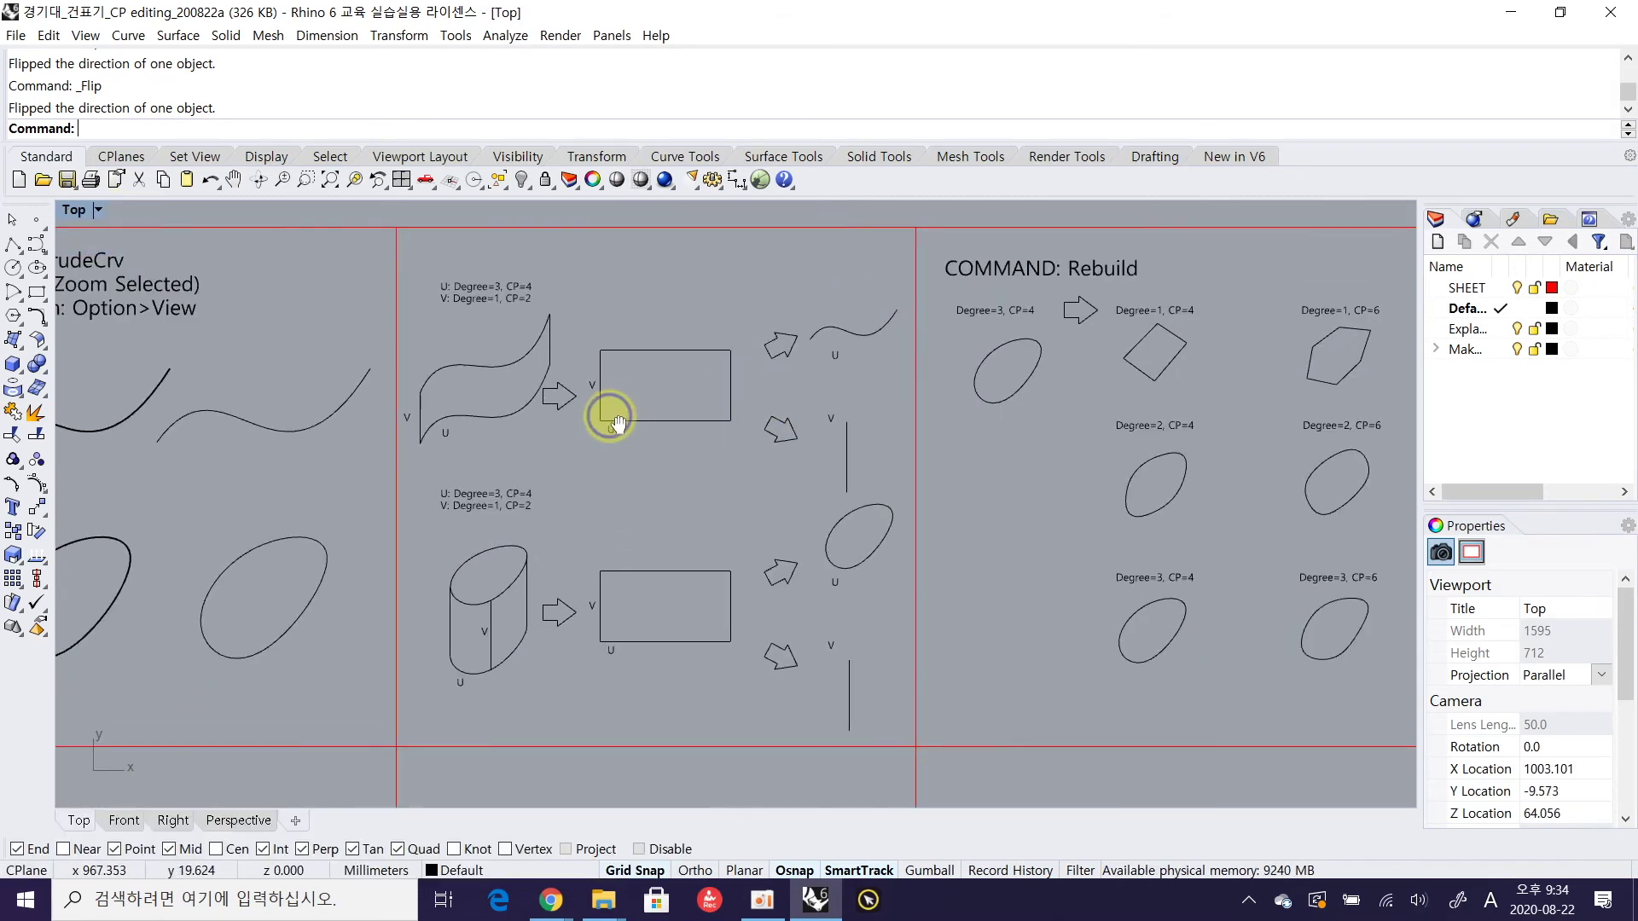
pyautogui.scroll(2, 614, 452)
pyautogui.moveTo(618, 444); pyautogui.dragTo(621, 397, button='right')
pyautogui.scroll(-1, 621, 396)
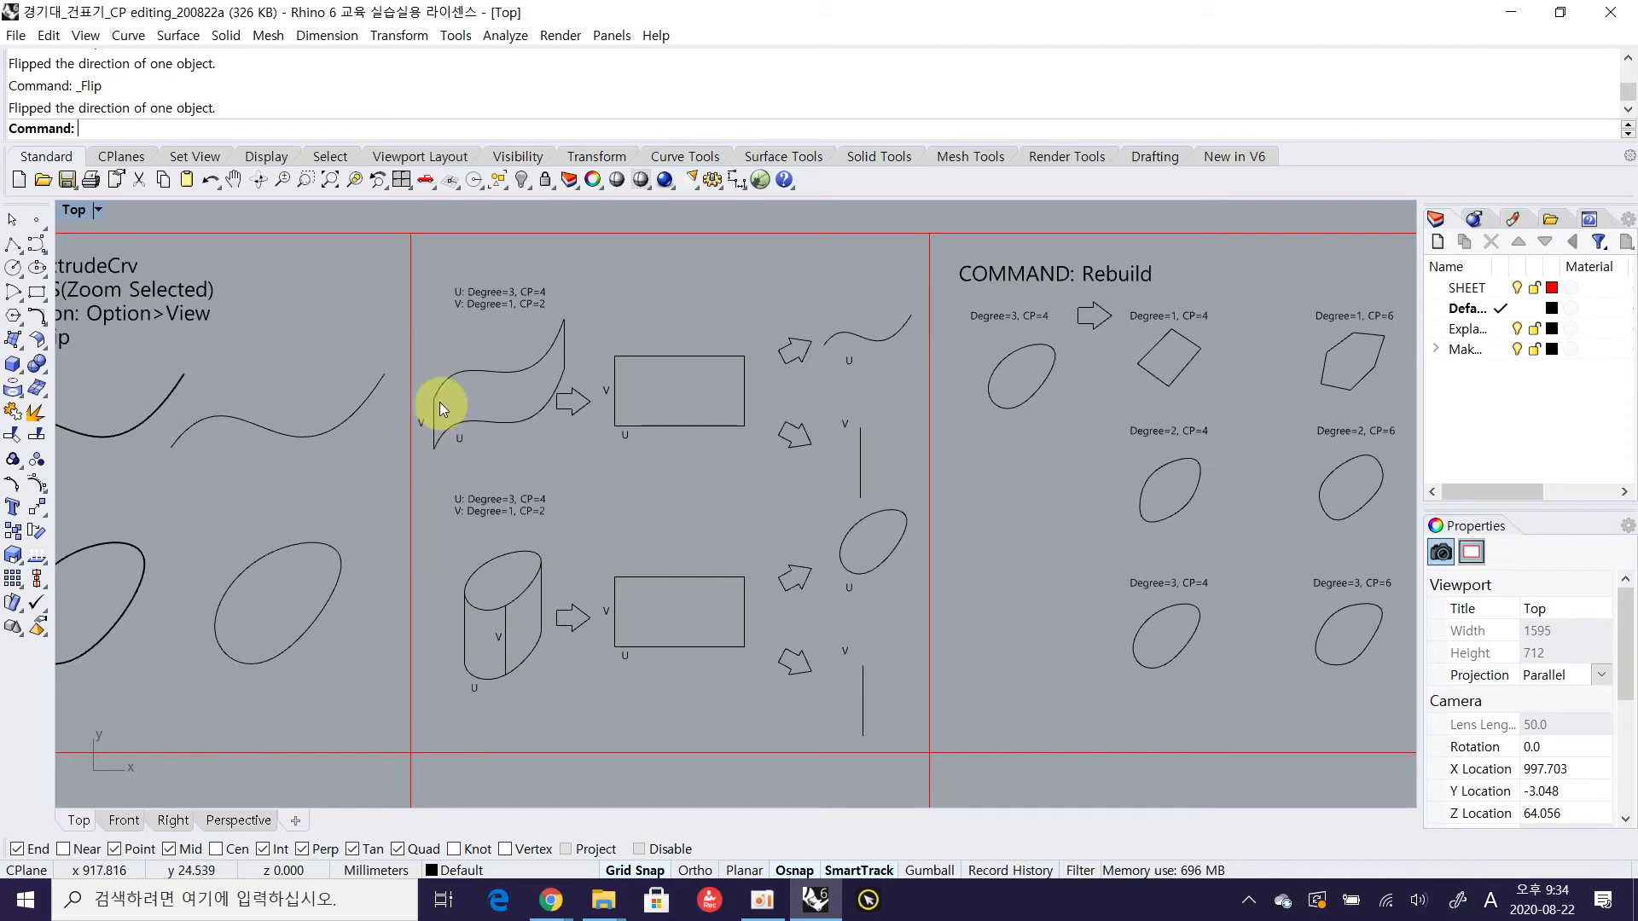
# Examine the U and V degree and control-point diagrams, selecting the wavy surface outline and the tube outline in turn
pyautogui.click(505, 420)
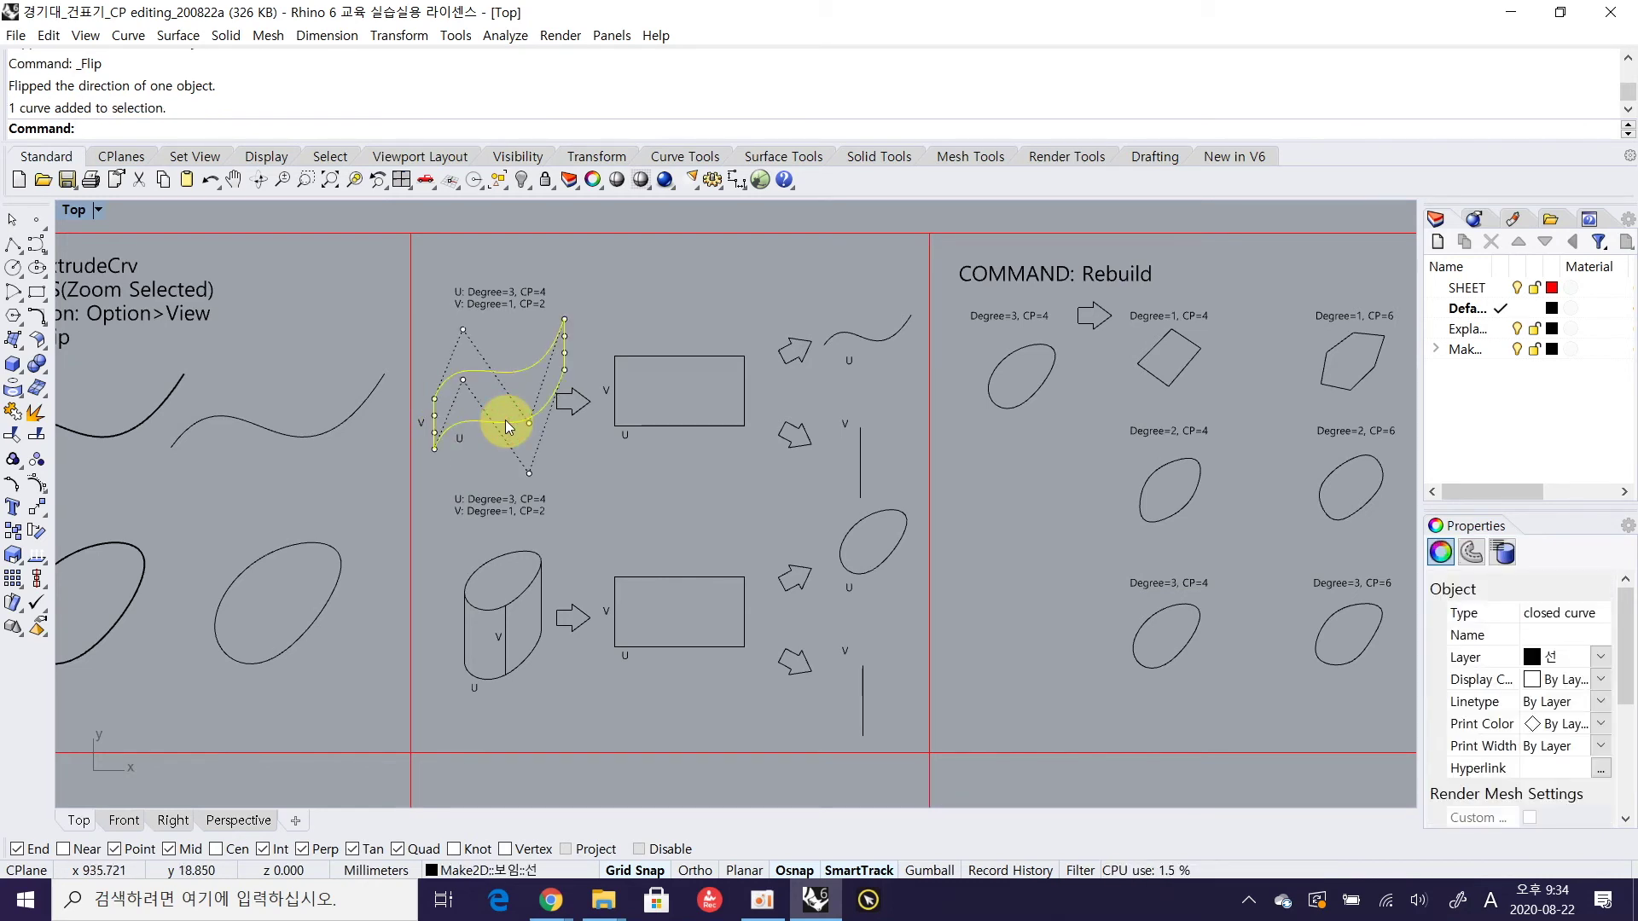
pyautogui.click(519, 556)
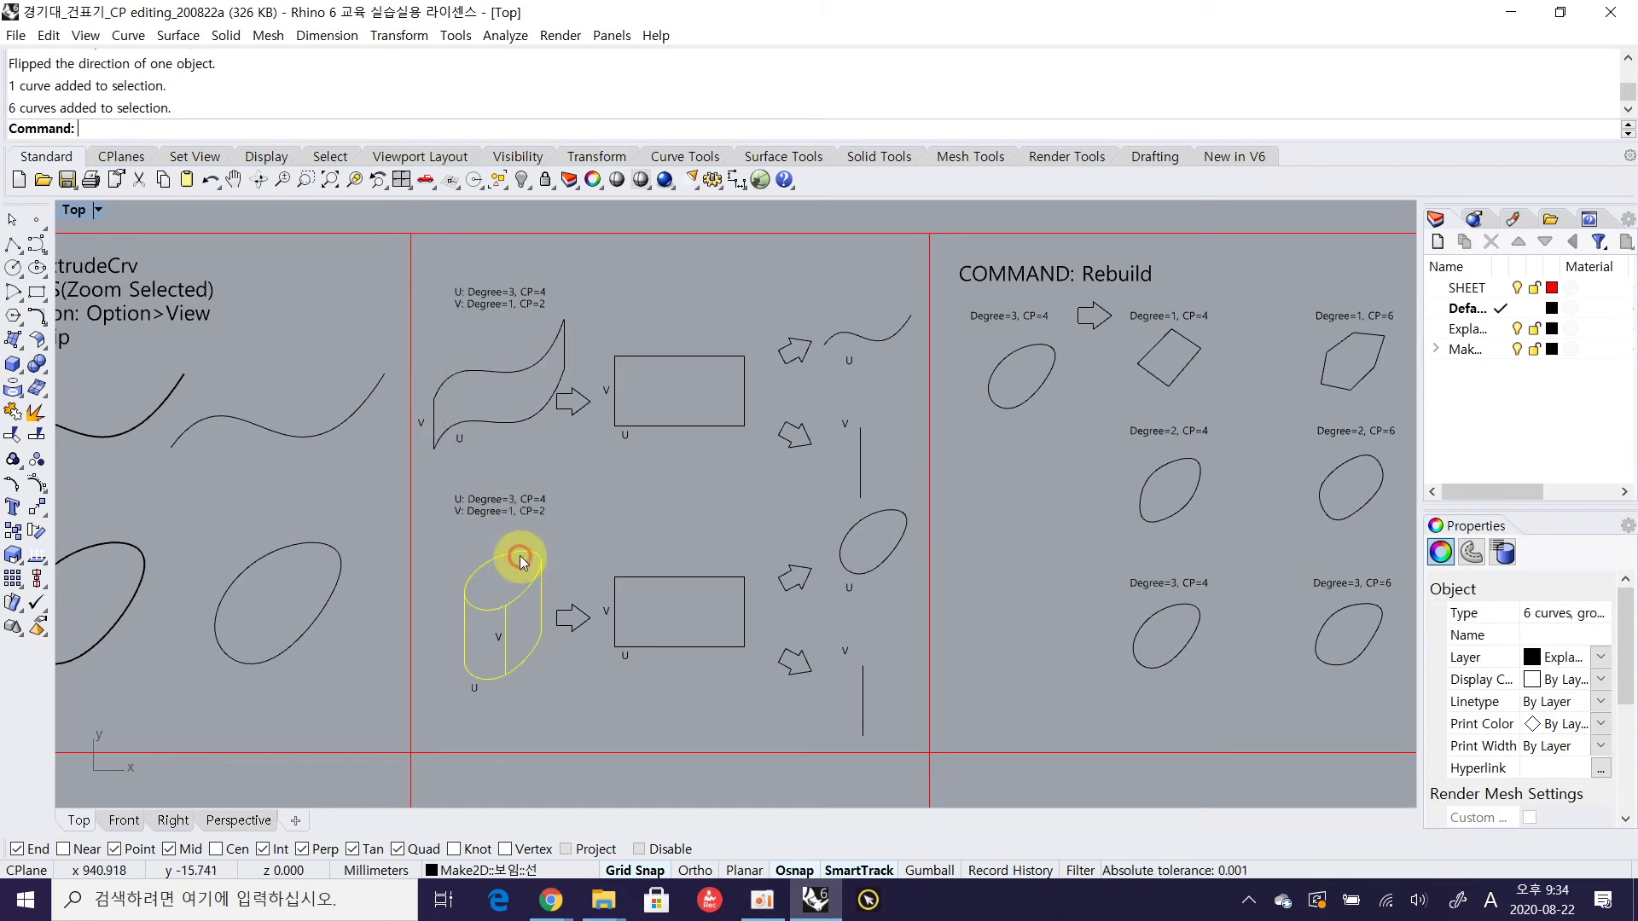
pyautogui.click(581, 511)
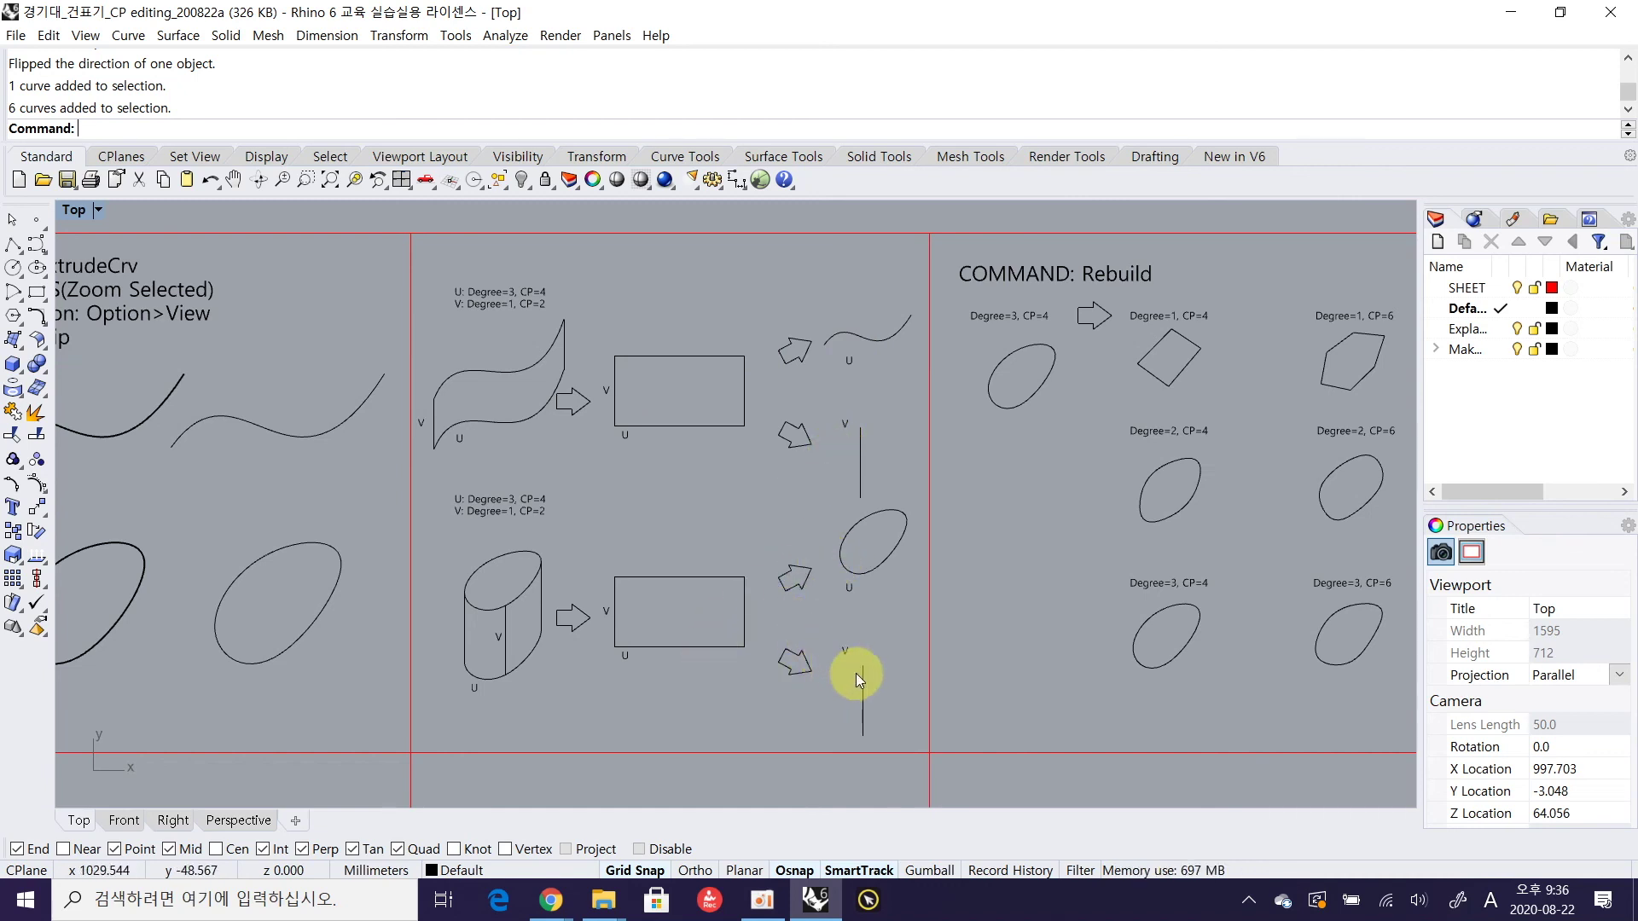
pyautogui.moveTo(878, 658); pyautogui.dragTo(824, 662, button='right')
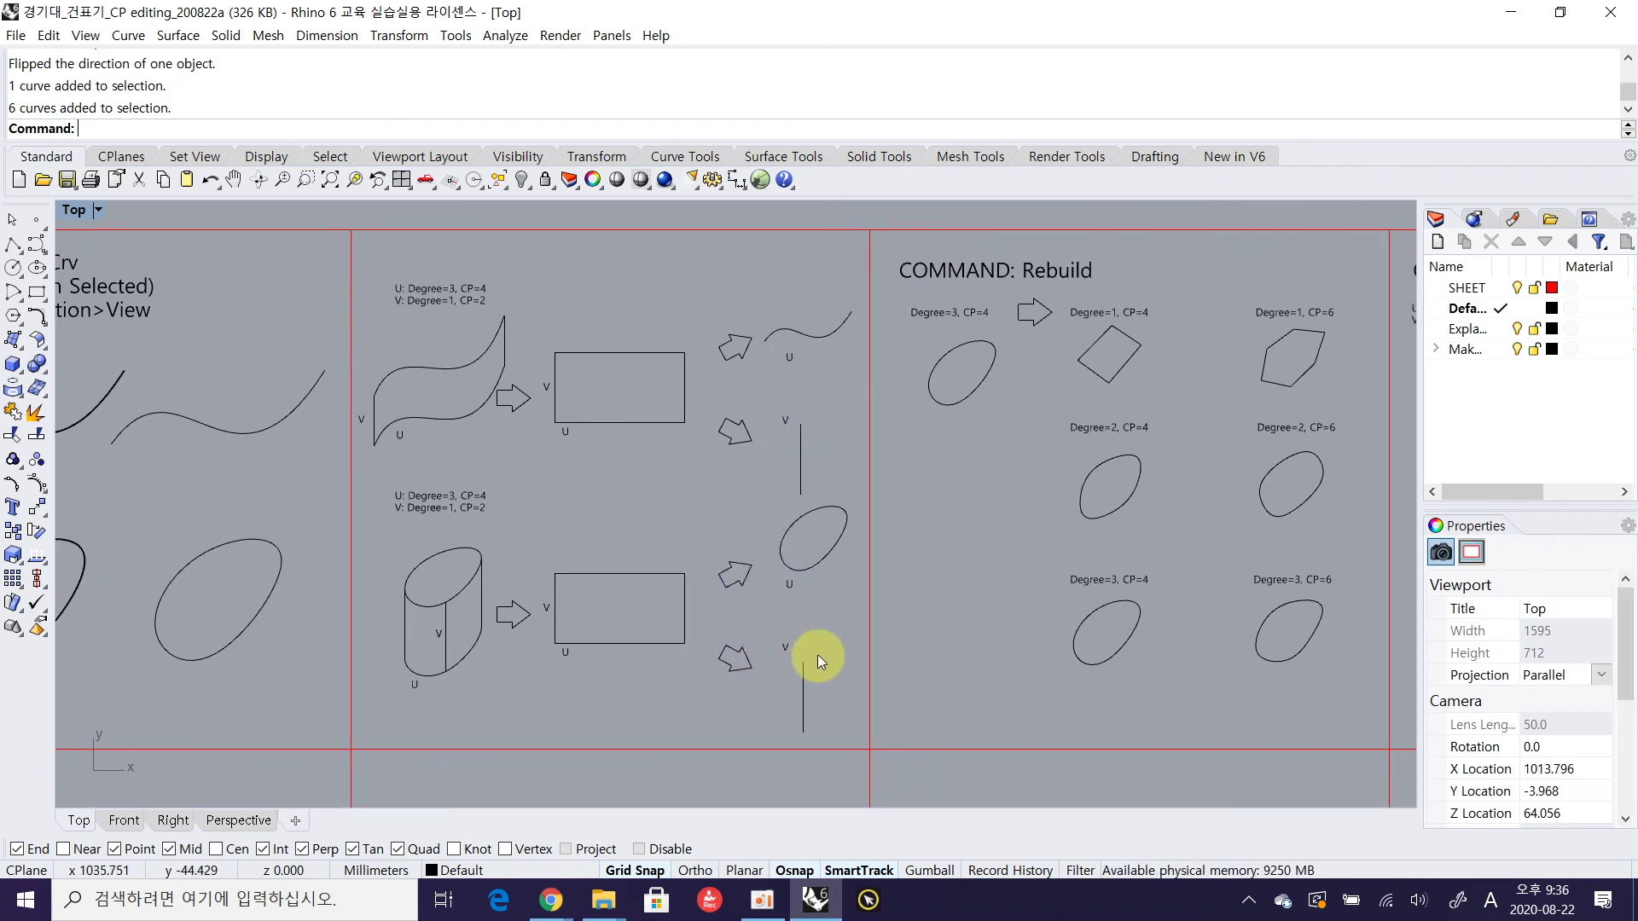